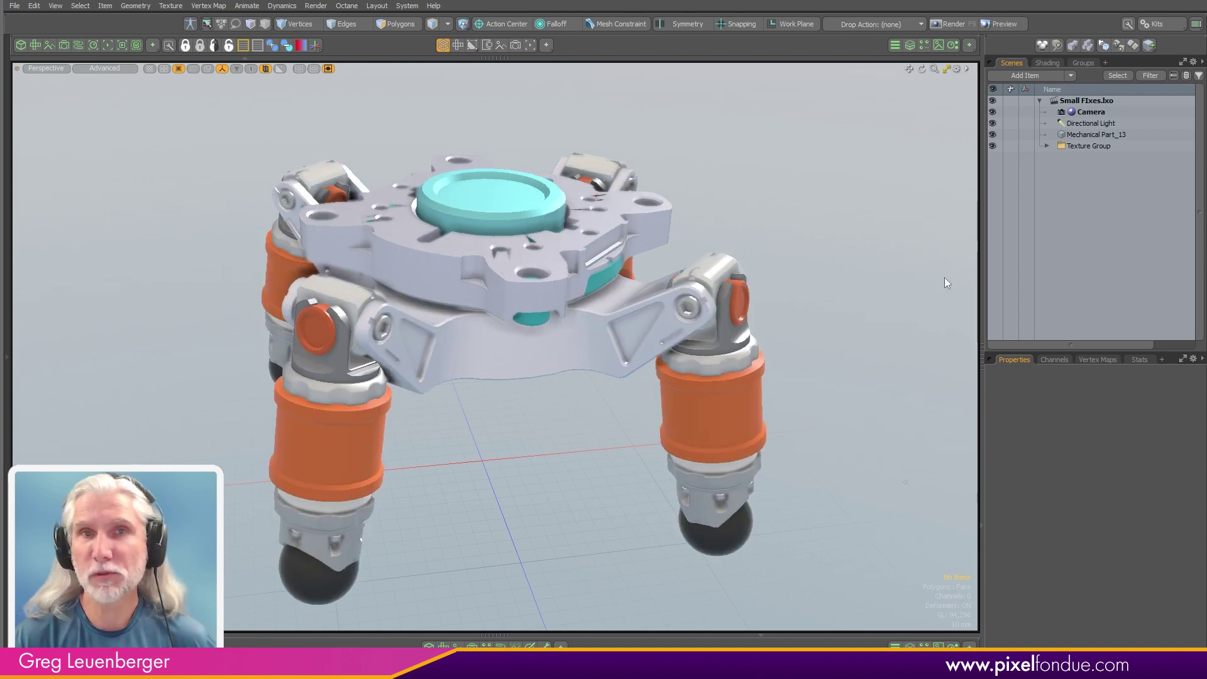
# - Add a unit cube as a new mesh item and hide Mechanical Part_13 so only the cube shows
pyautogui.click(7, 211)
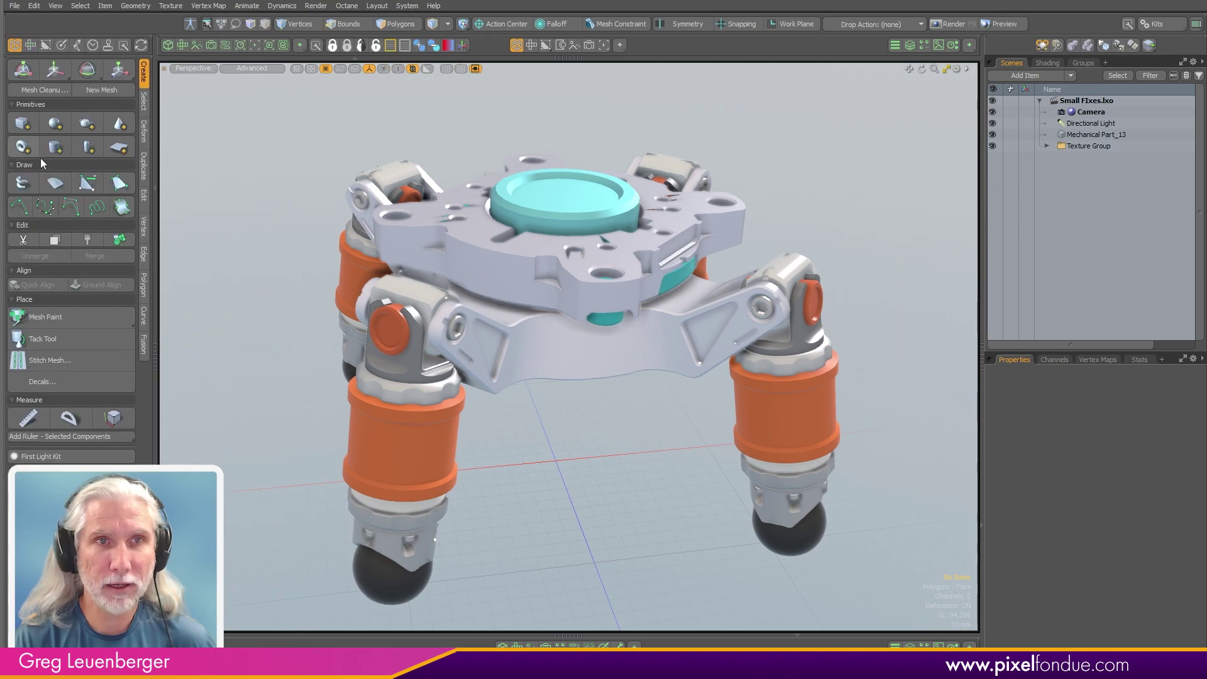
pyautogui.keyDown('shift'); pyautogui.click(23, 123); pyautogui.keyUp('shift')
pyautogui.keyDown('ctrl'); pyautogui.keyDown('alt'); pyautogui.moveTo(633, 273); pyautogui.dragTo(553, 287); pyautogui.keyUp('alt'); pyautogui.keyUp('ctrl')
pyautogui.click(992, 135)
pyautogui.moveTo(686, 283)
pyautogui.keyDown('alt'); pyautogui.mouseDown()
pyautogui.moveTo(687, 320)
pyautogui.moveTo(665, 319)
pyautogui.moveTo(708, 280)
pyautogui.mouseUp(); pyautogui.keyUp('alt')
pyautogui.scroll(3, 666, 319)
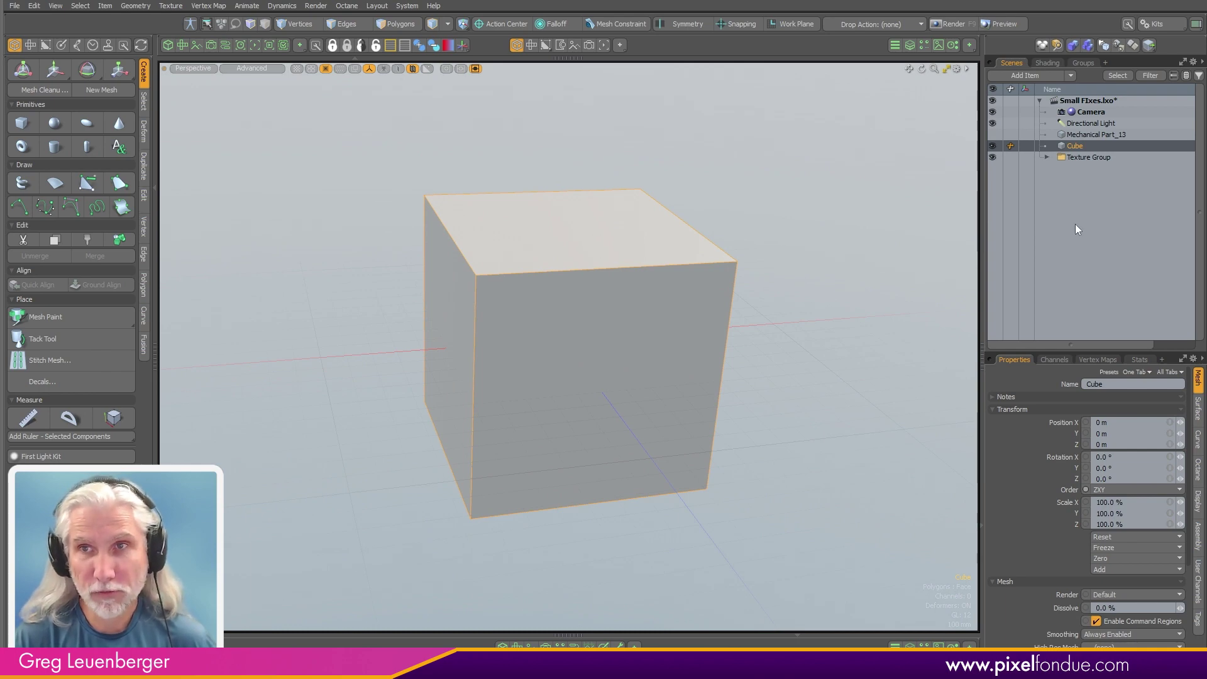
# - Duplicate the cube item twice and rename the last copy Blah
pyautogui.hotkey('ctrl', 'd')
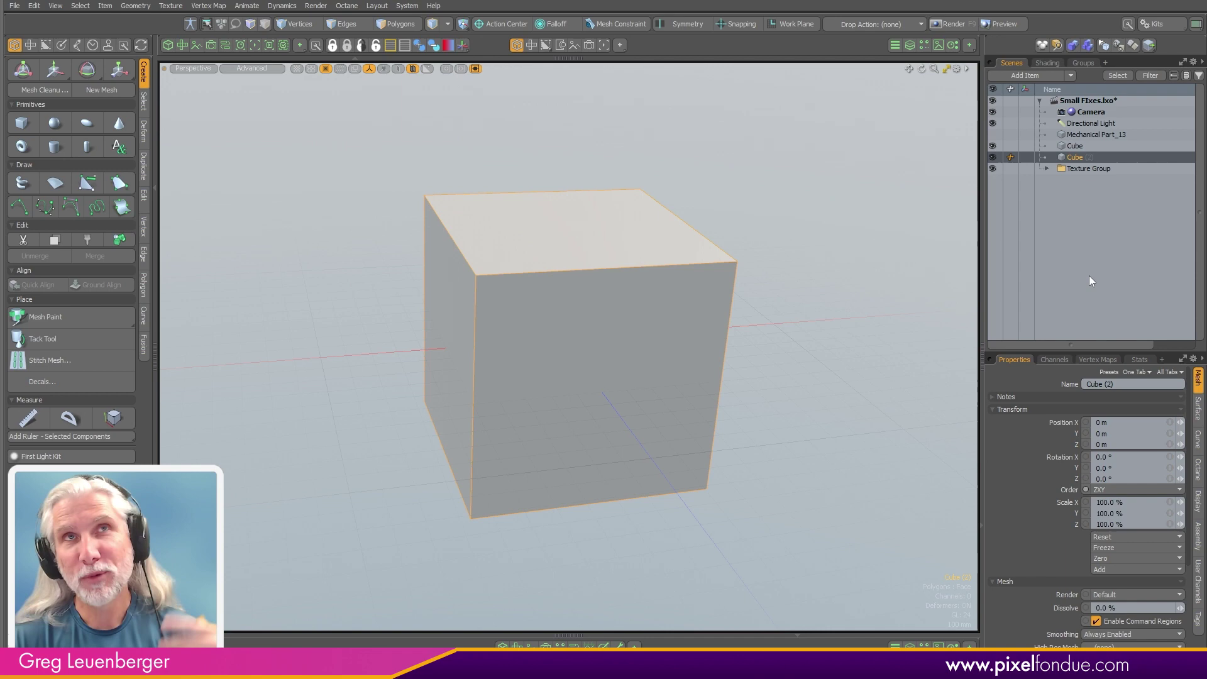
pyautogui.press('3')
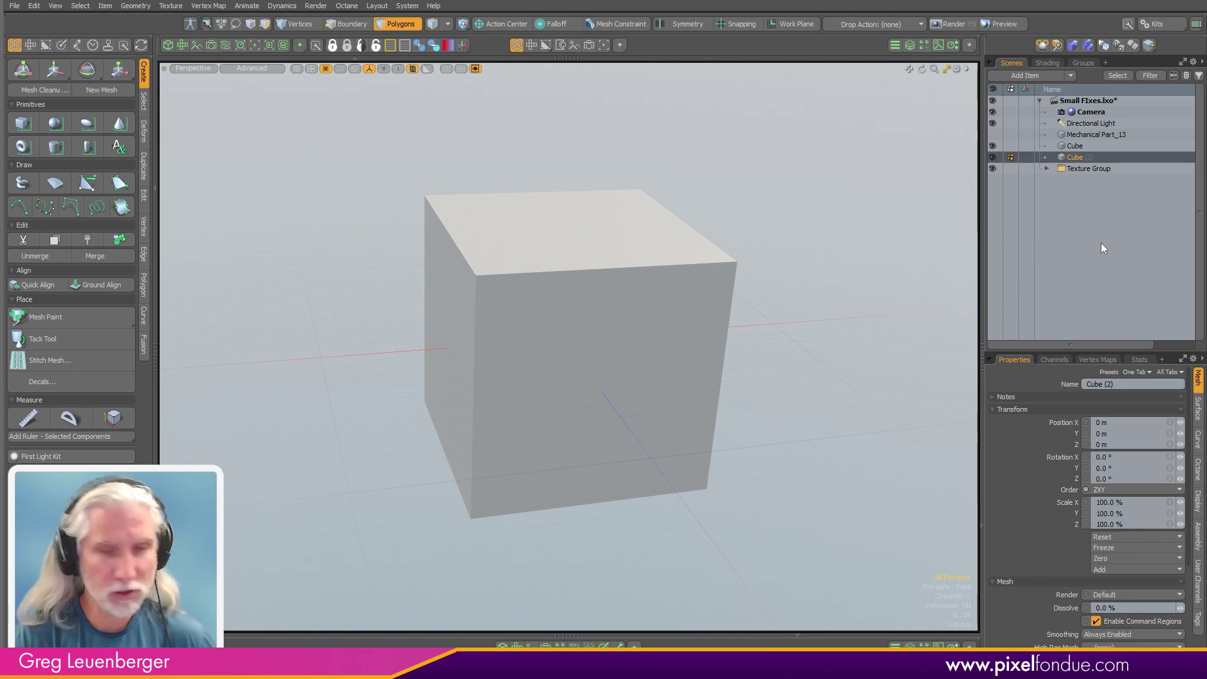
pyautogui.hotkey('ctrl', 'd')
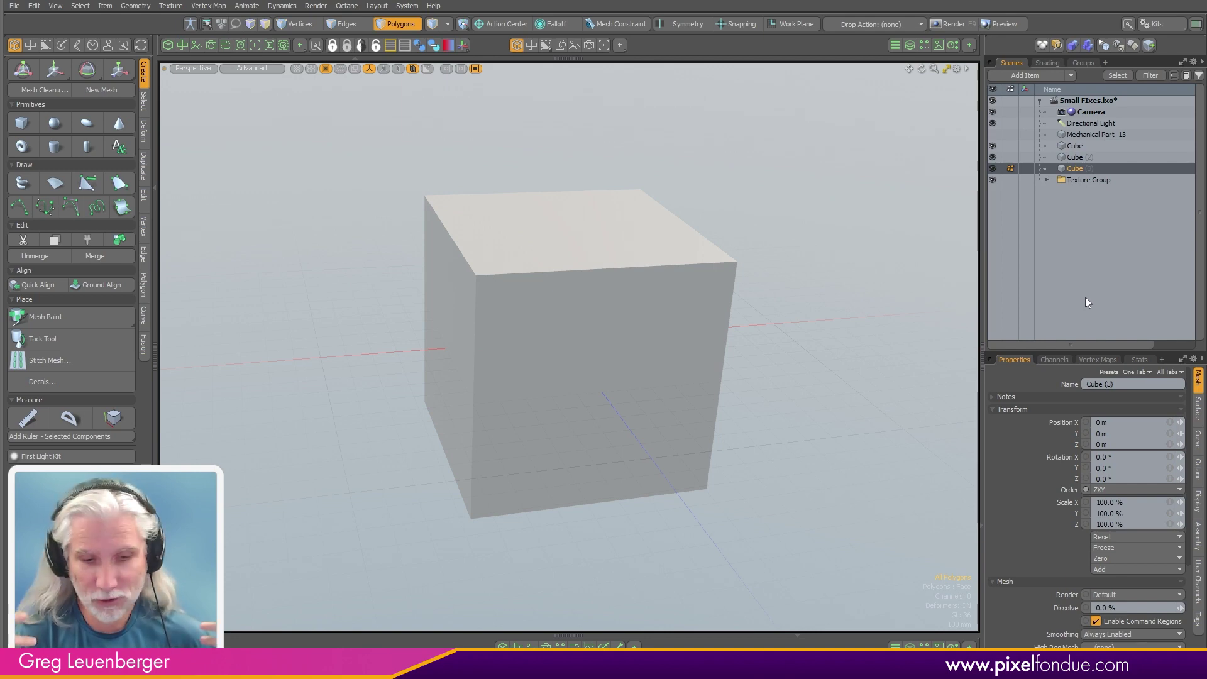
pyautogui.press('F2')
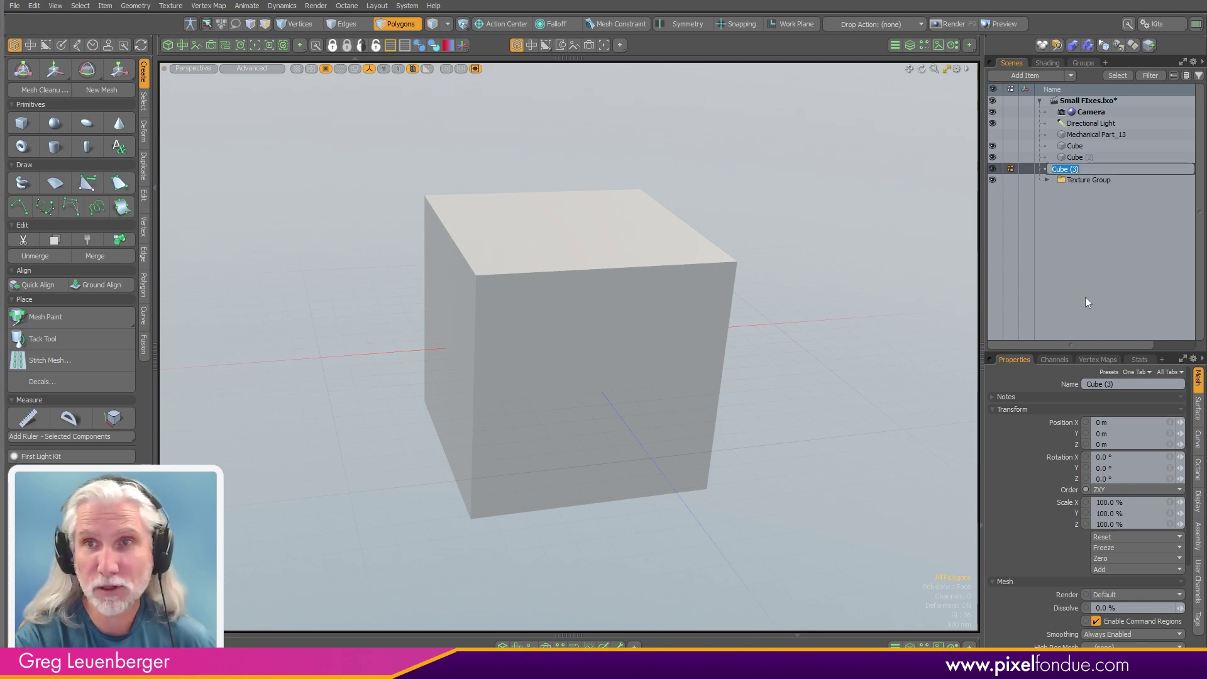
pyautogui.write('Blah')
pyautogui.press('Return')
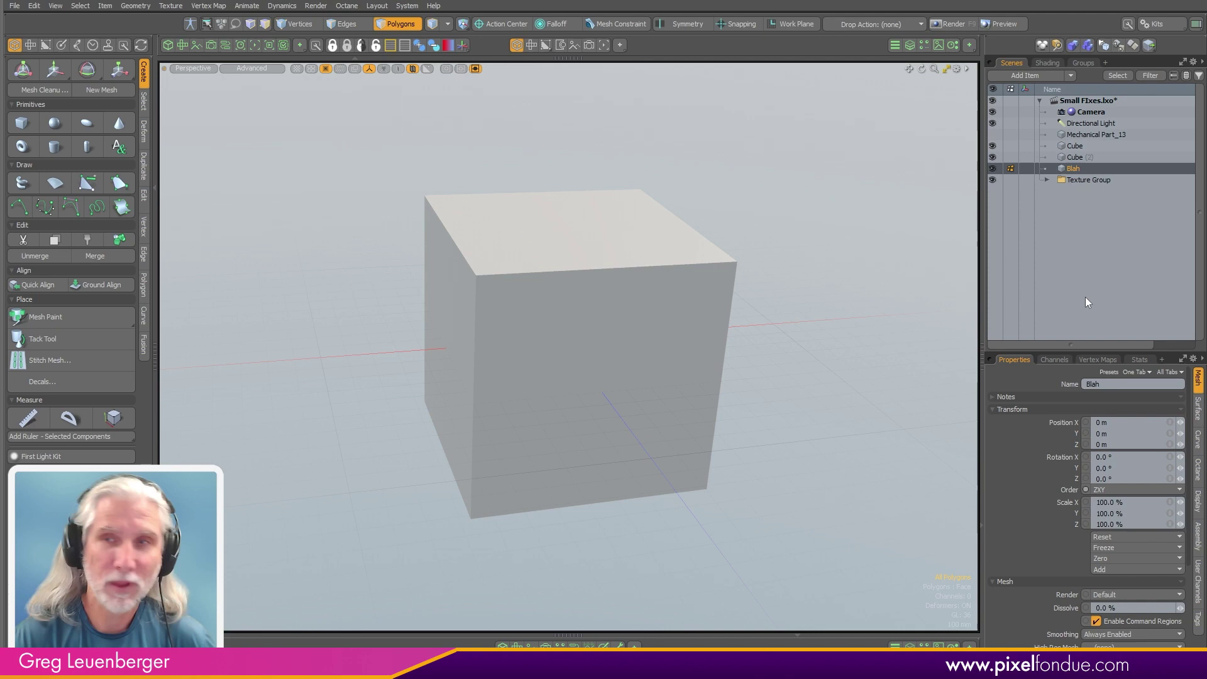
# - Hide Blah and both Cube items, show Mechanical Part_13 again and fit it in the viewport
pyautogui.keyDown('ctrl'); pyautogui.click(1089, 168); pyautogui.keyUp('ctrl')
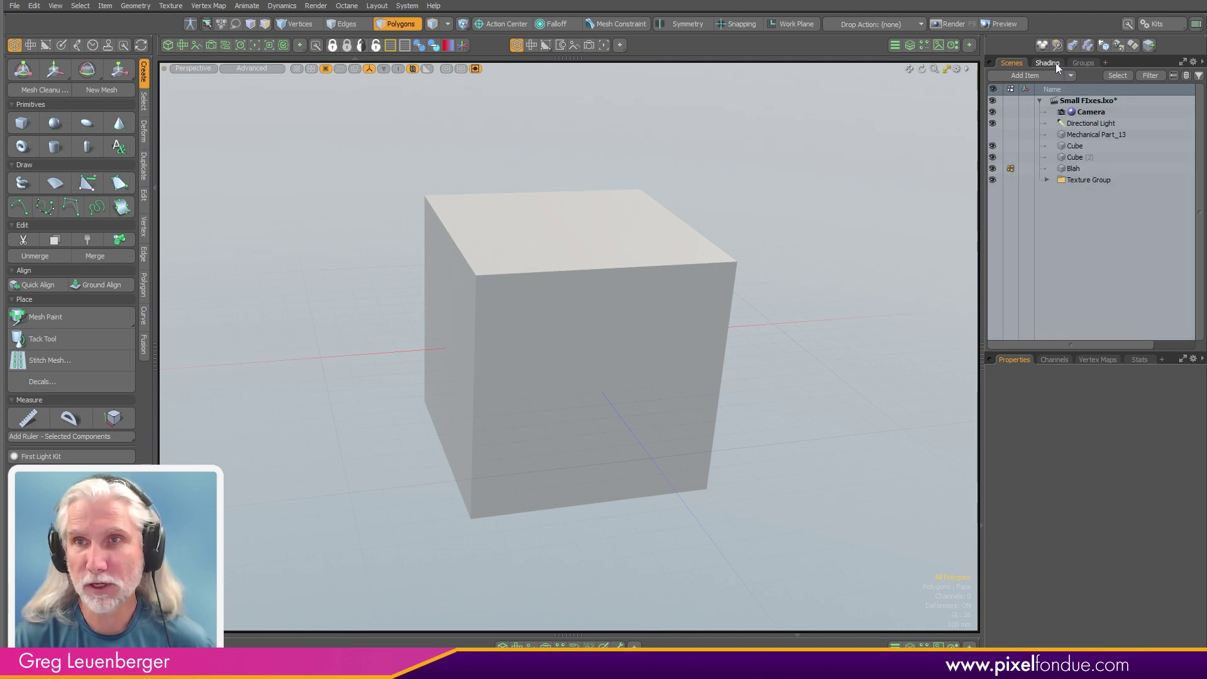
pyautogui.click(1050, 63)
pyautogui.click(1047, 171)
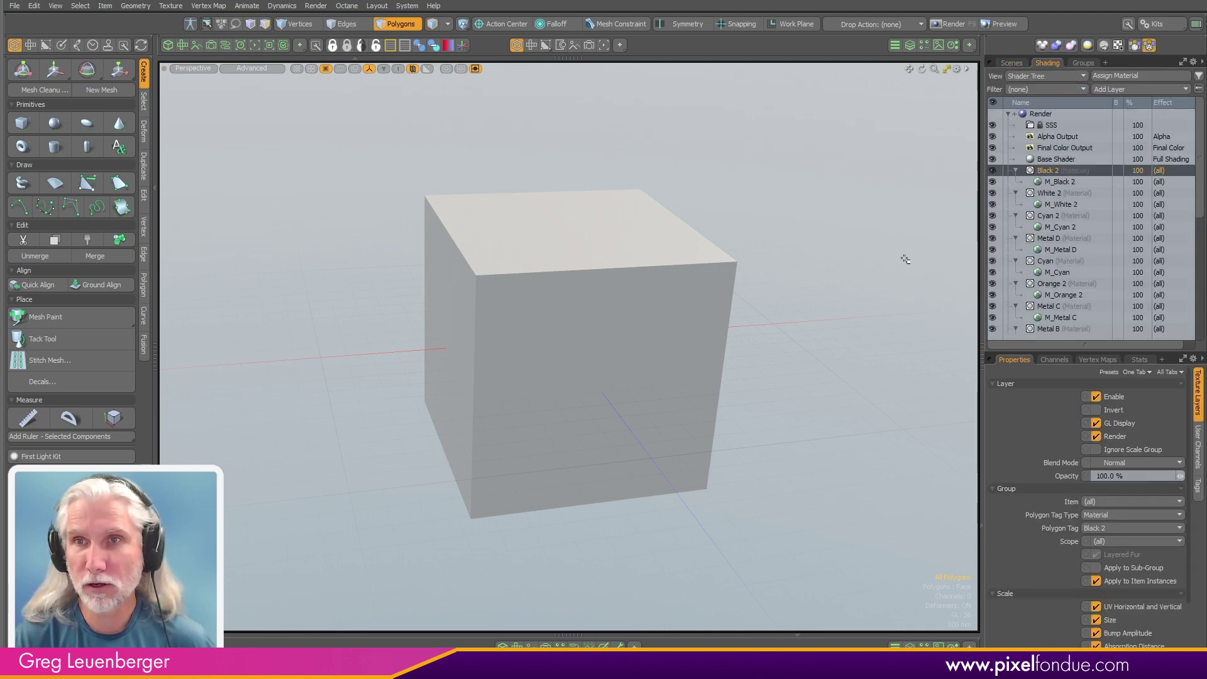
pyautogui.click(1012, 62)
pyautogui.click(993, 168)
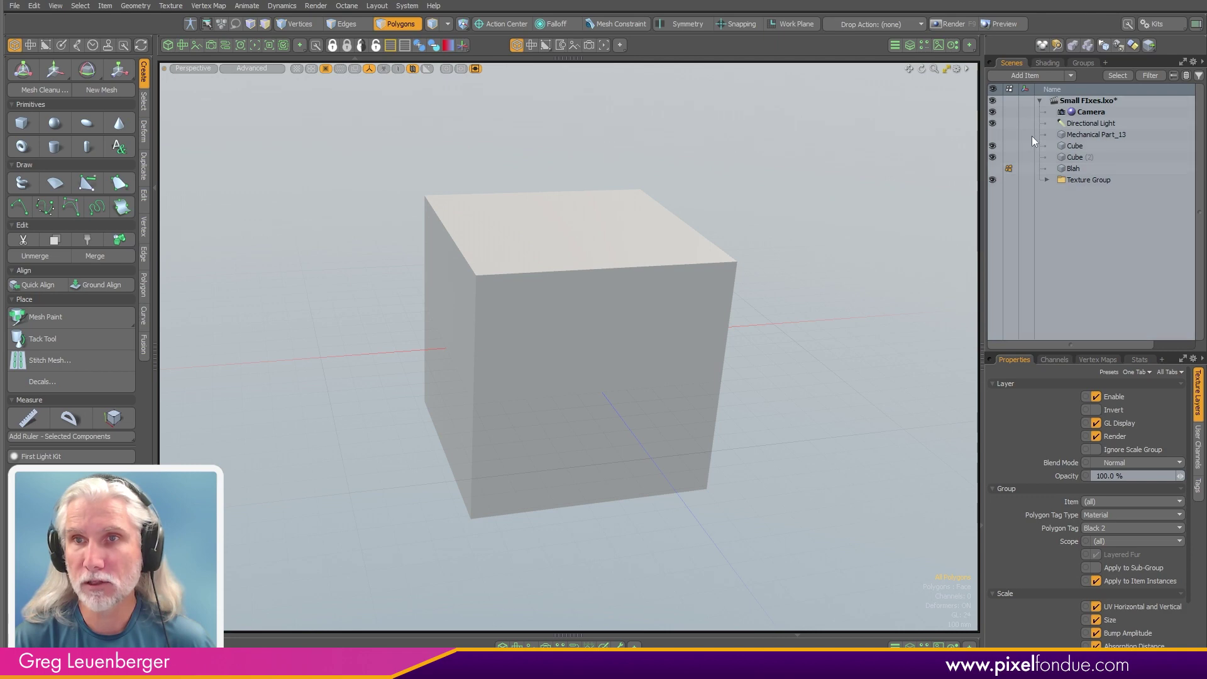
pyautogui.click(994, 146)
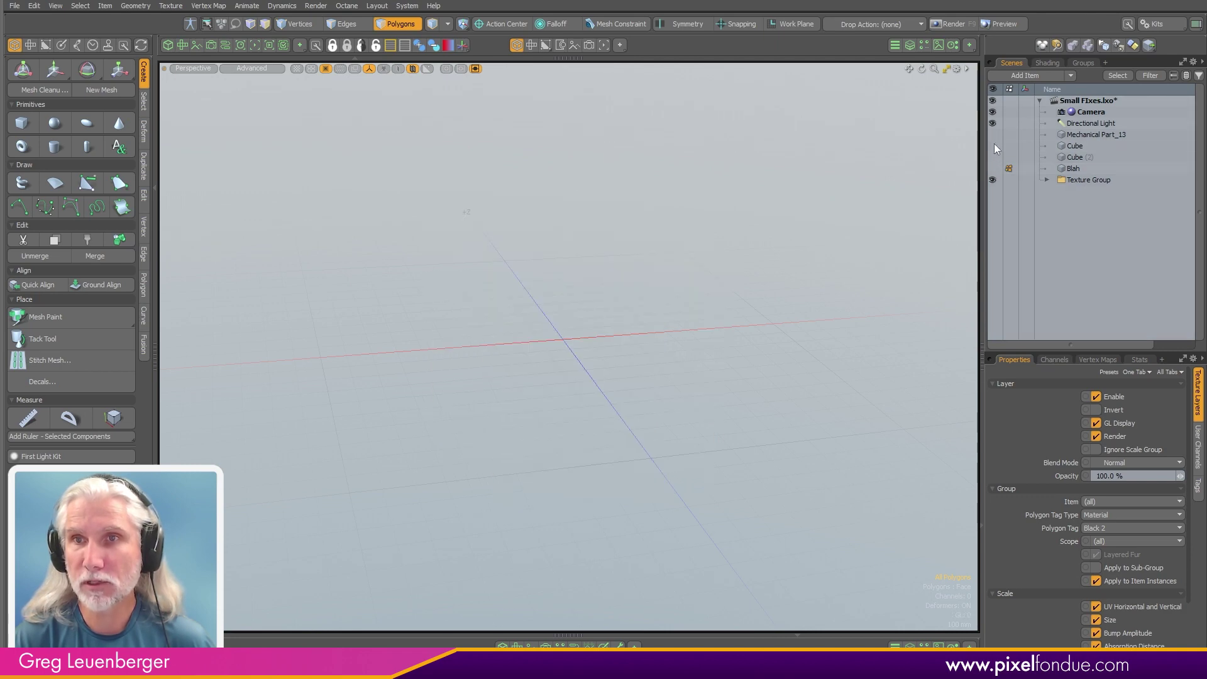
pyautogui.click(993, 135)
pyautogui.press('a')
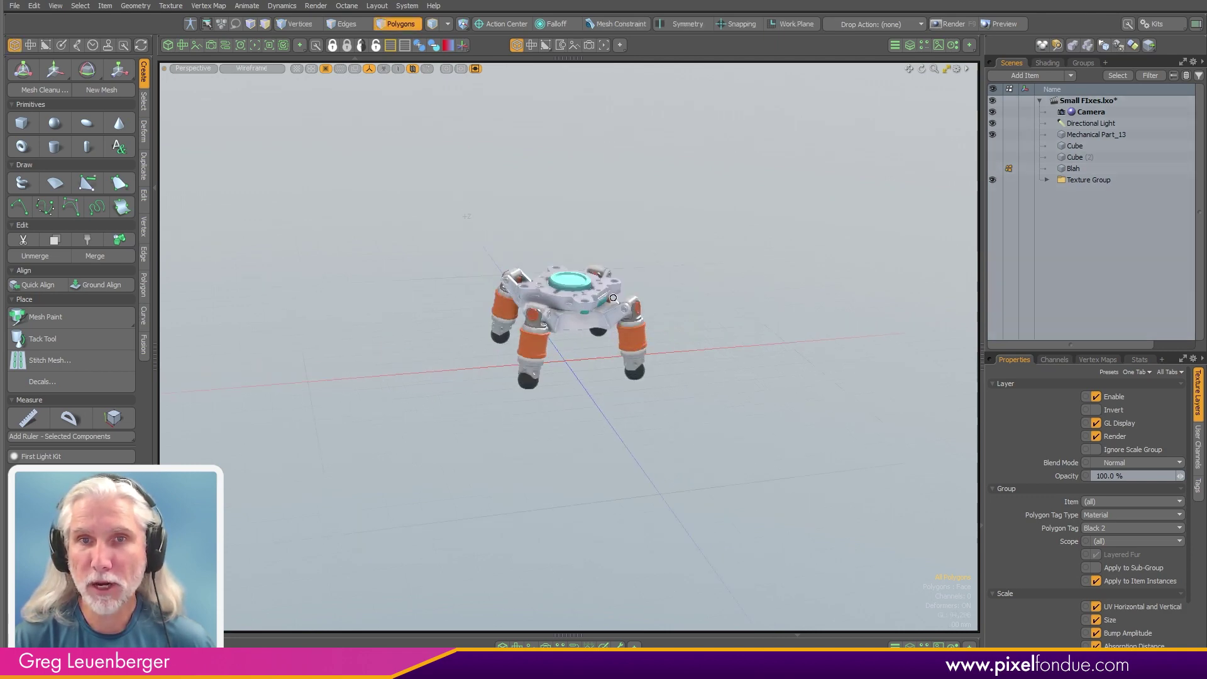
# - Rename the Black 2 material group as Black 3 in the shader tree, reassigning its materials to the new name
pyautogui.click(1047, 63)
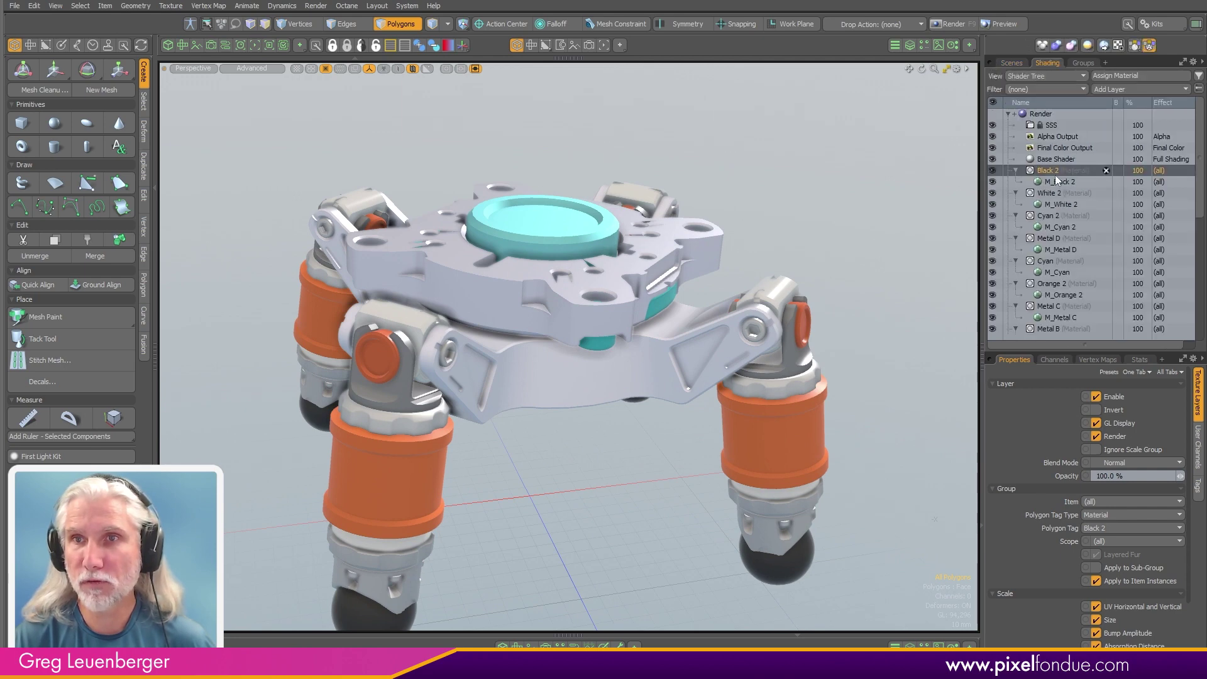
pyautogui.doubleClick(1068, 171)
pyautogui.write('Black')
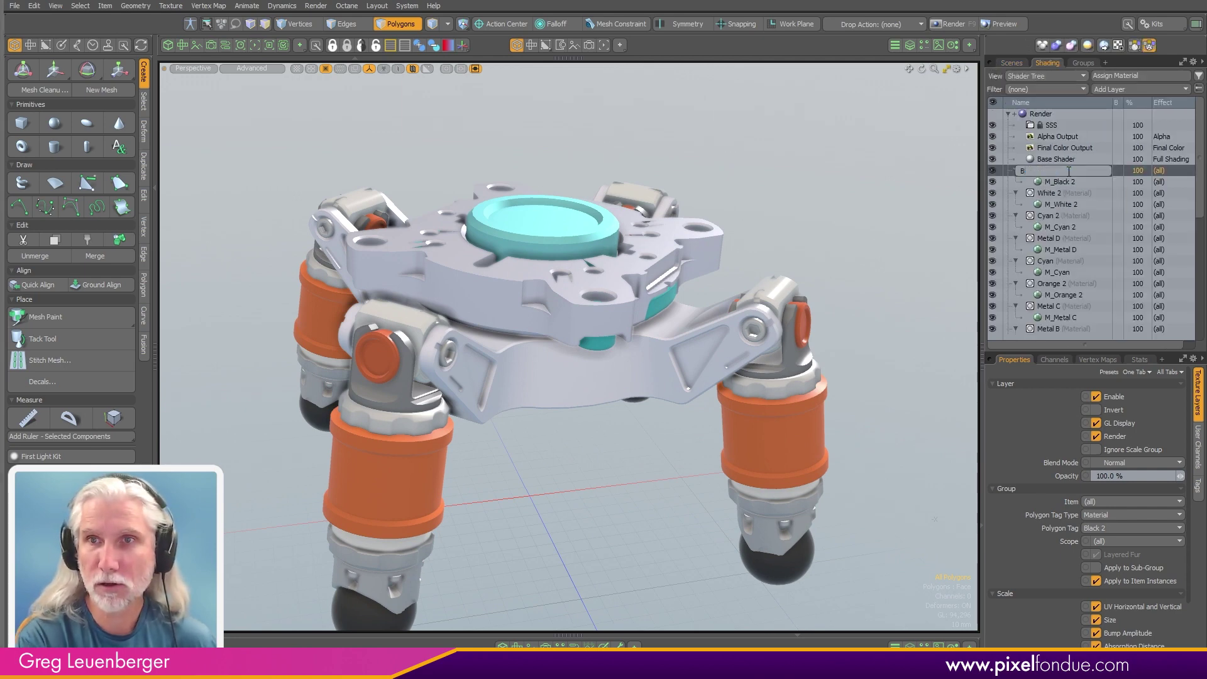
pyautogui.press('Return')
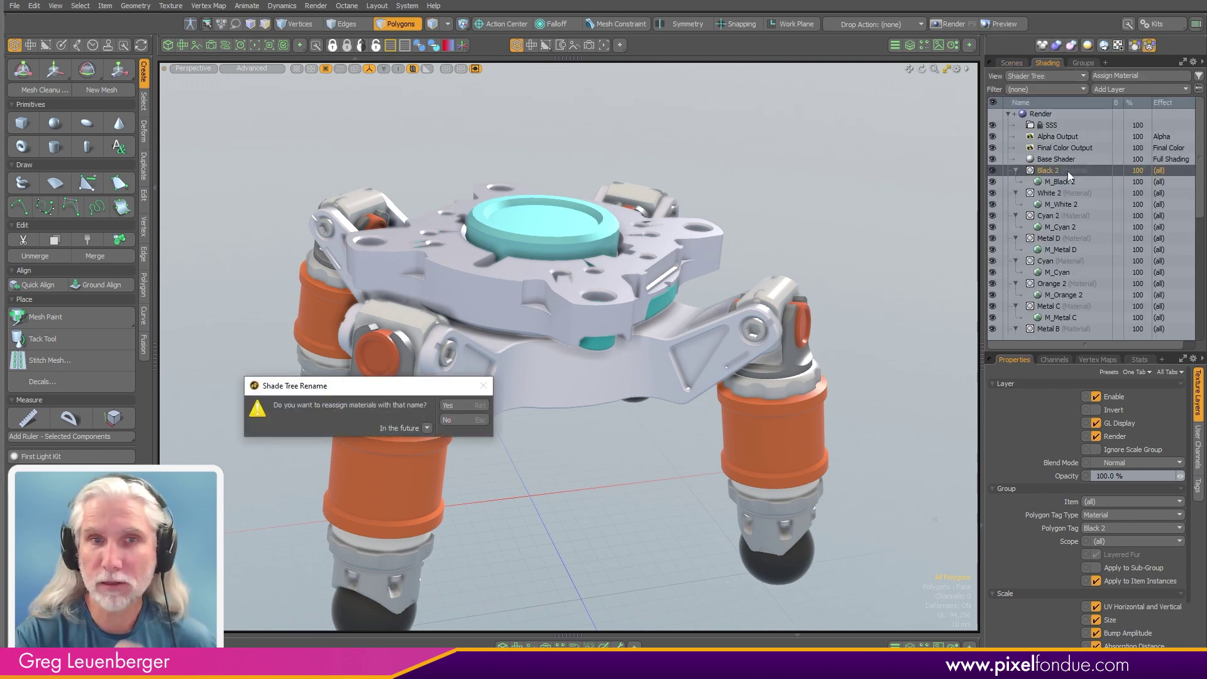
pyautogui.click(469, 405)
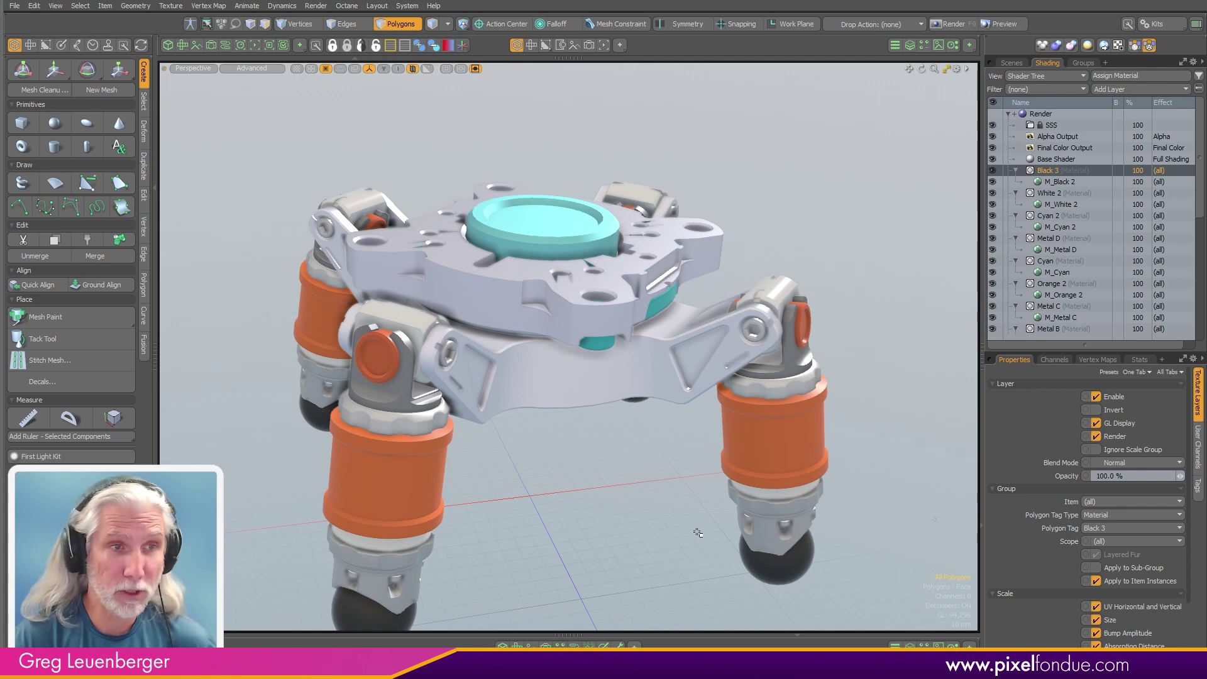
pyautogui.moveTo(1201, 215); pyautogui.dragTo(1202, 311)
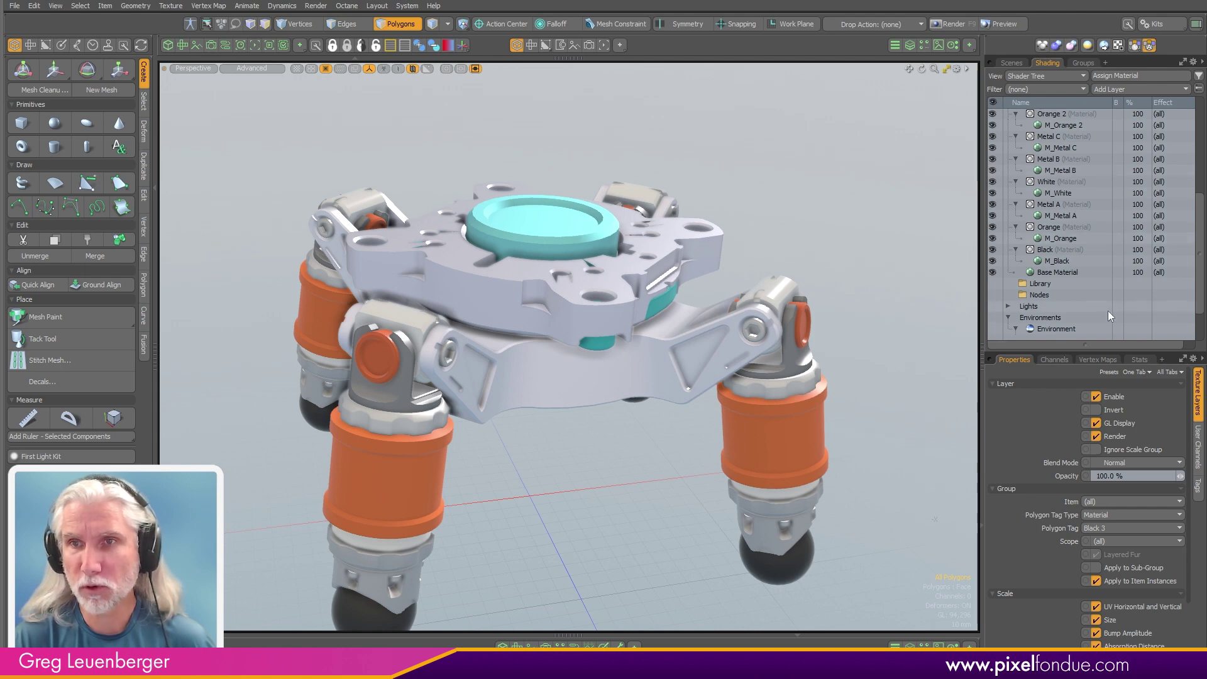
pyautogui.scroll(3, 1108, 311)
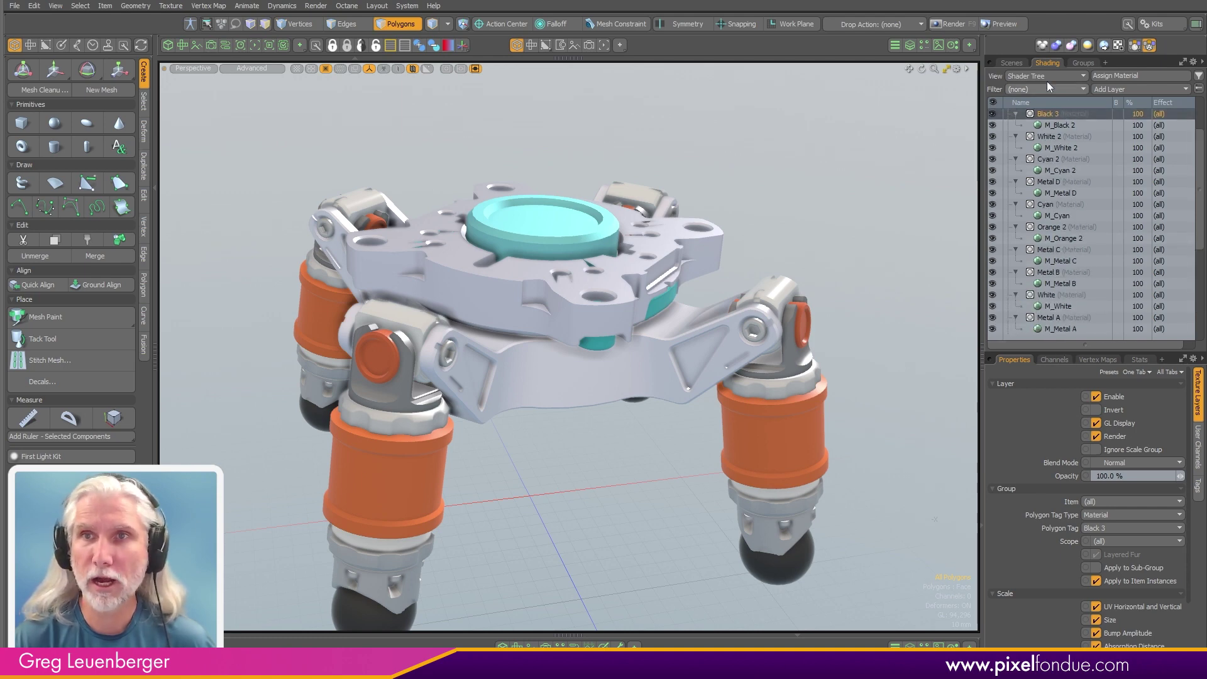
# - Shorten the scene's item list to give the properties area more height, and clear the item selection
pyautogui.click(1023, 63)
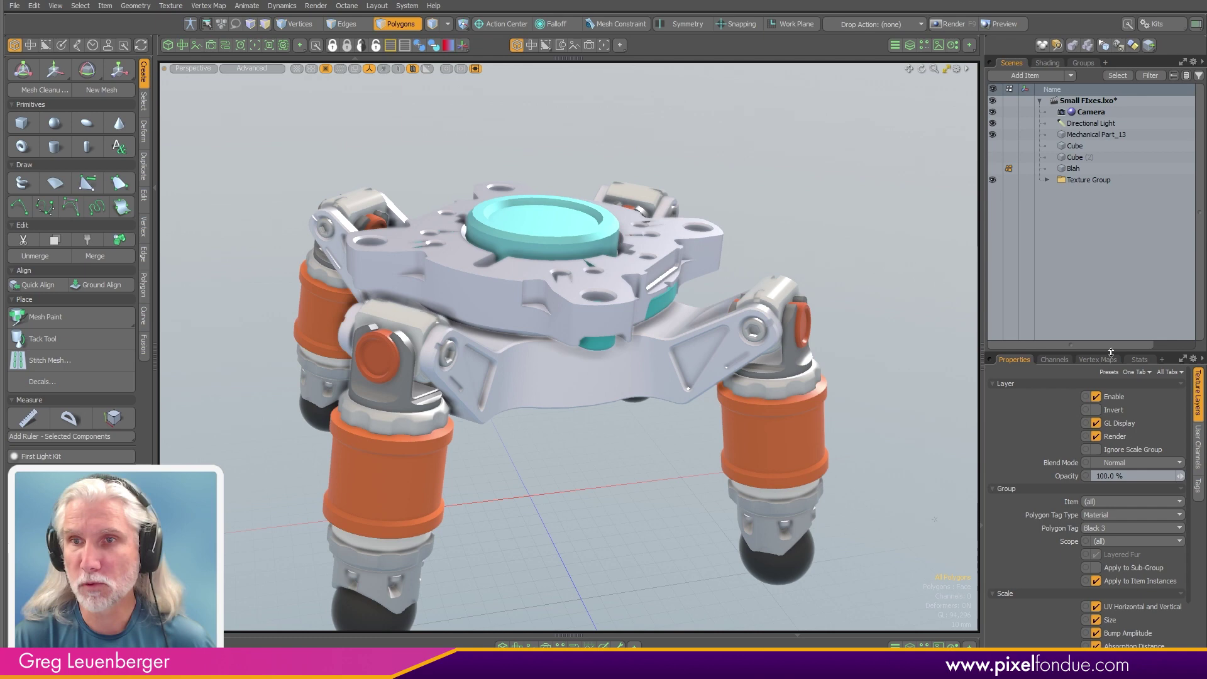
pyautogui.moveTo(1130, 353); pyautogui.dragTo(1085, 313)
pyautogui.click(1073, 168)
pyautogui.click(1106, 246)
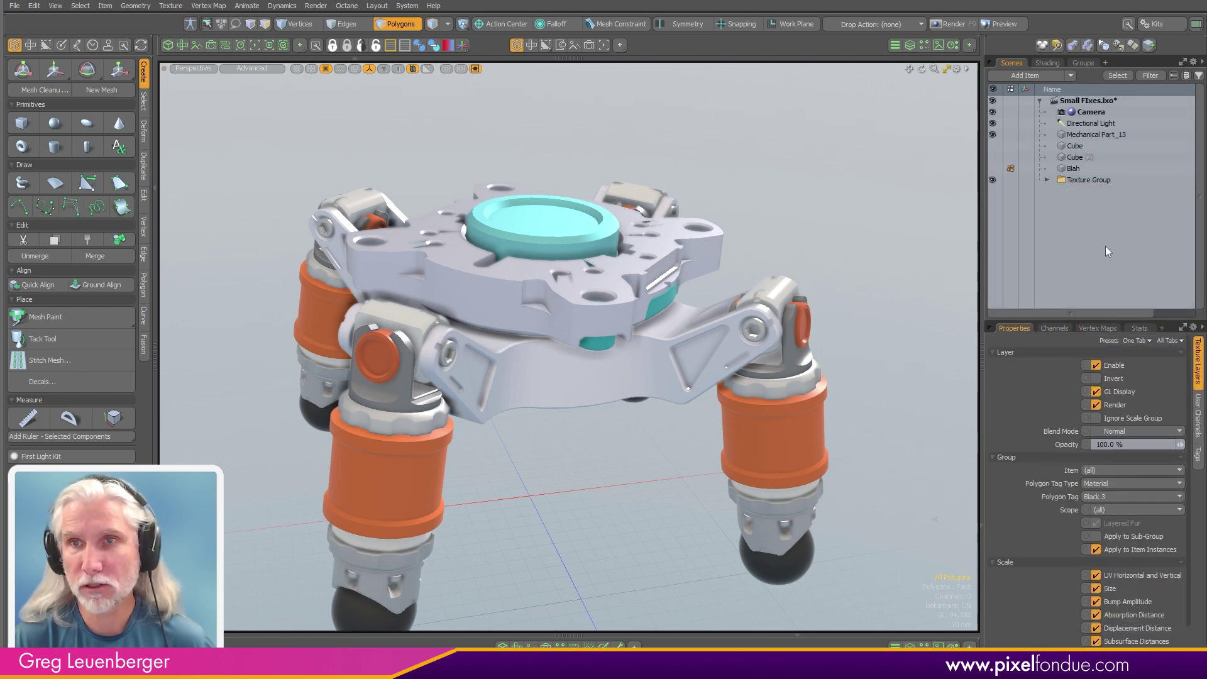
pyautogui.click(1072, 290)
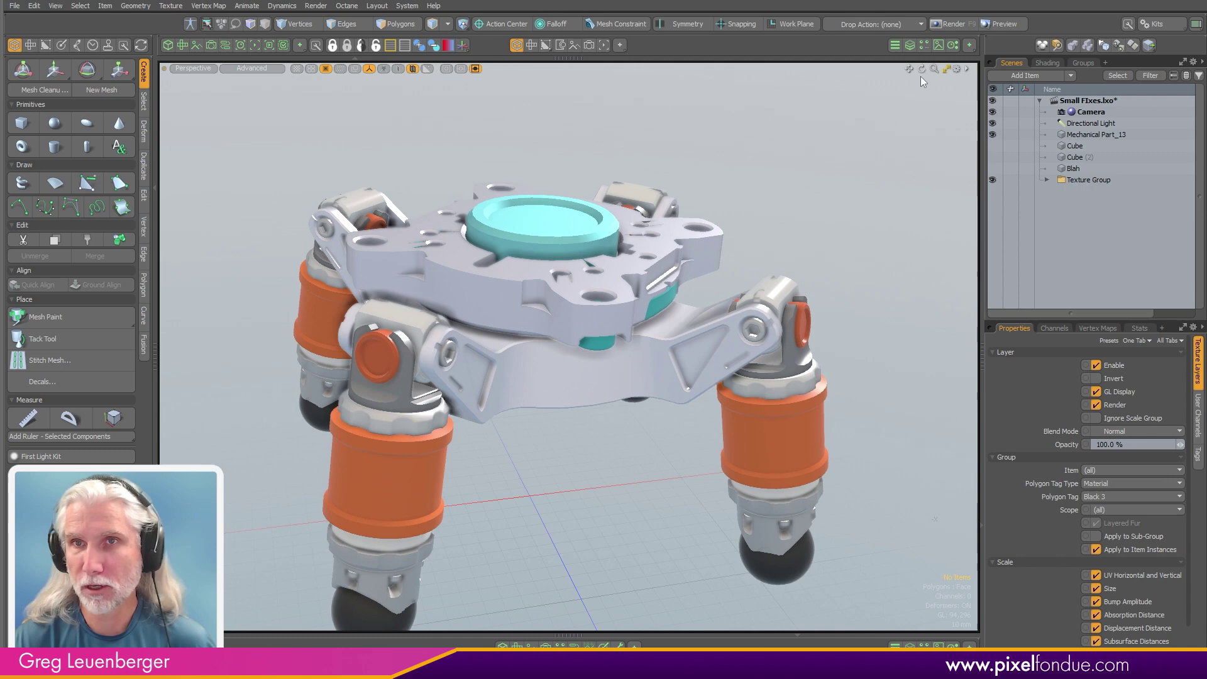
# - Open the preset browser and go to Images, HDR, HDR Labs, Desert_Highway
pyautogui.click(925, 45)
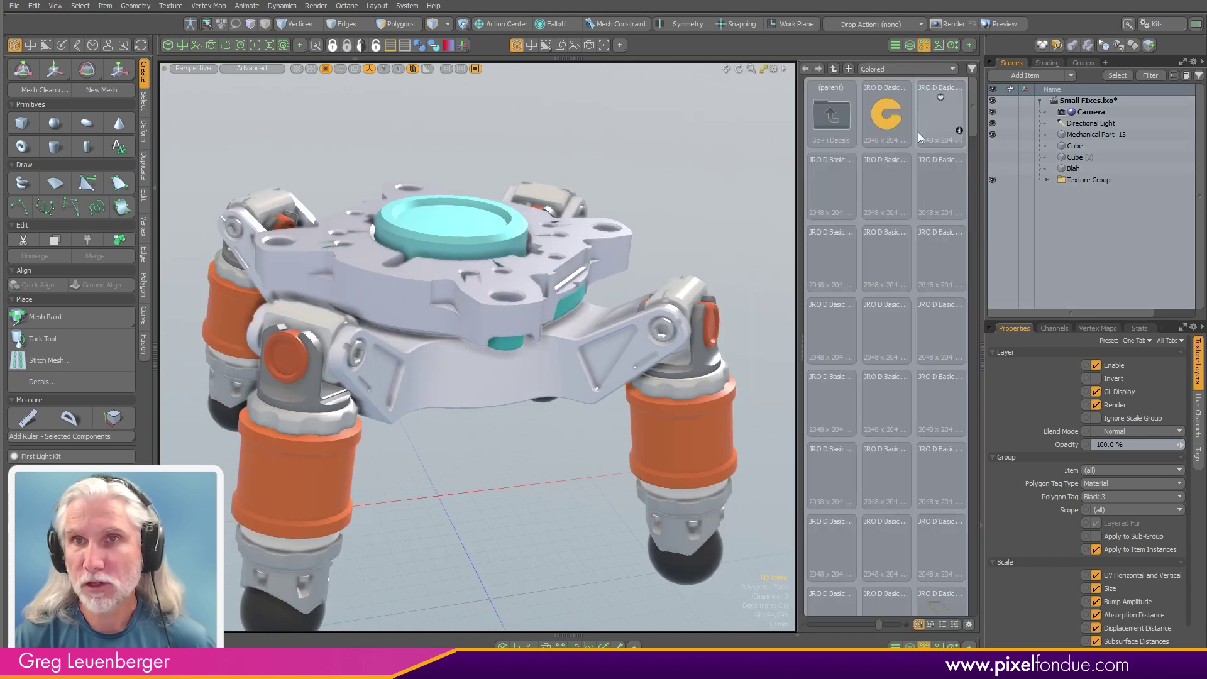
pyautogui.click(887, 67)
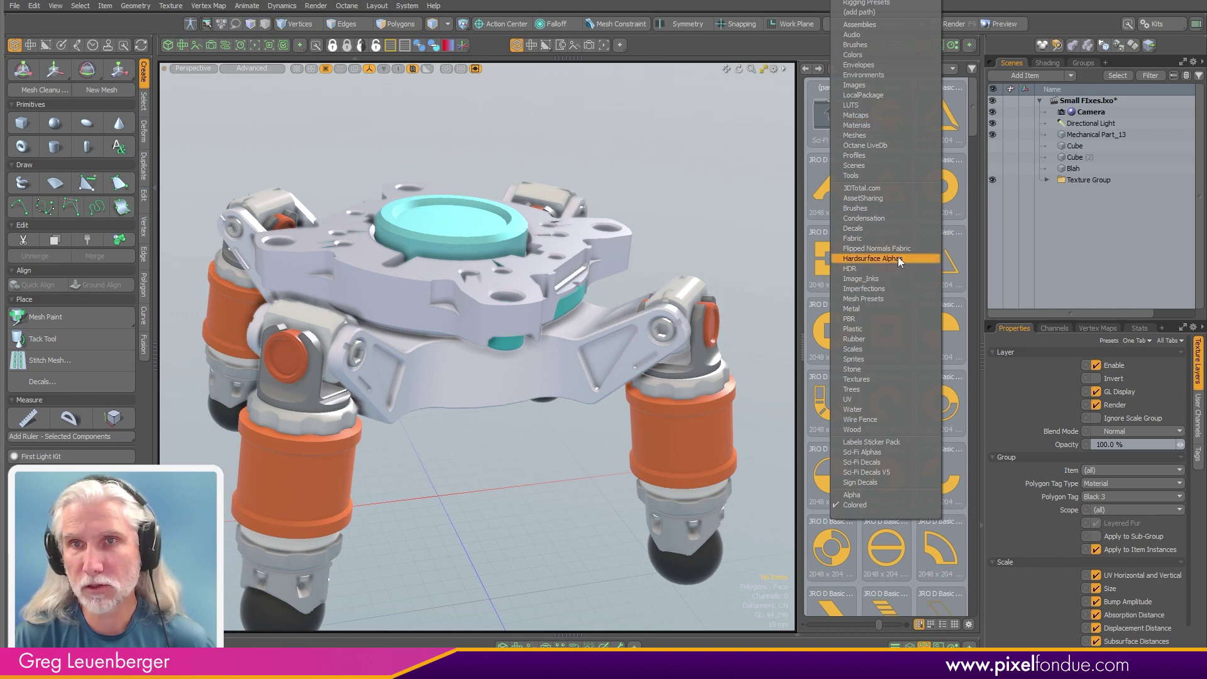
pyautogui.click(895, 84)
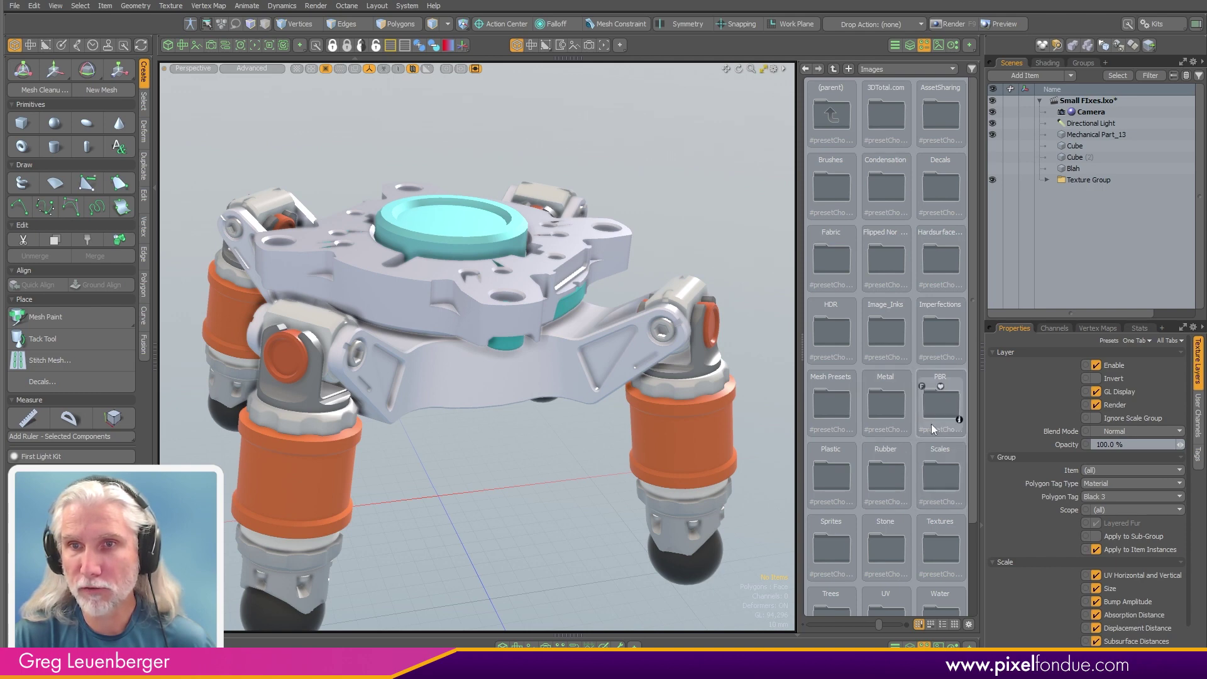
pyautogui.doubleClick(836, 333)
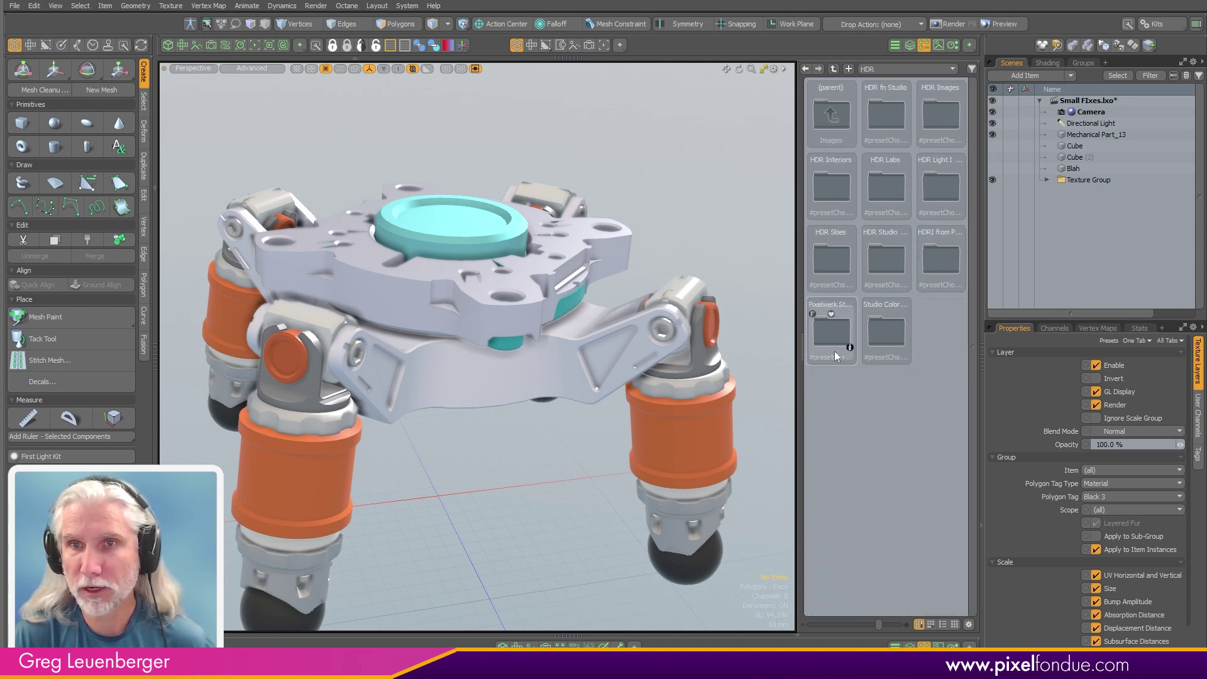
pyautogui.doubleClick(886, 187)
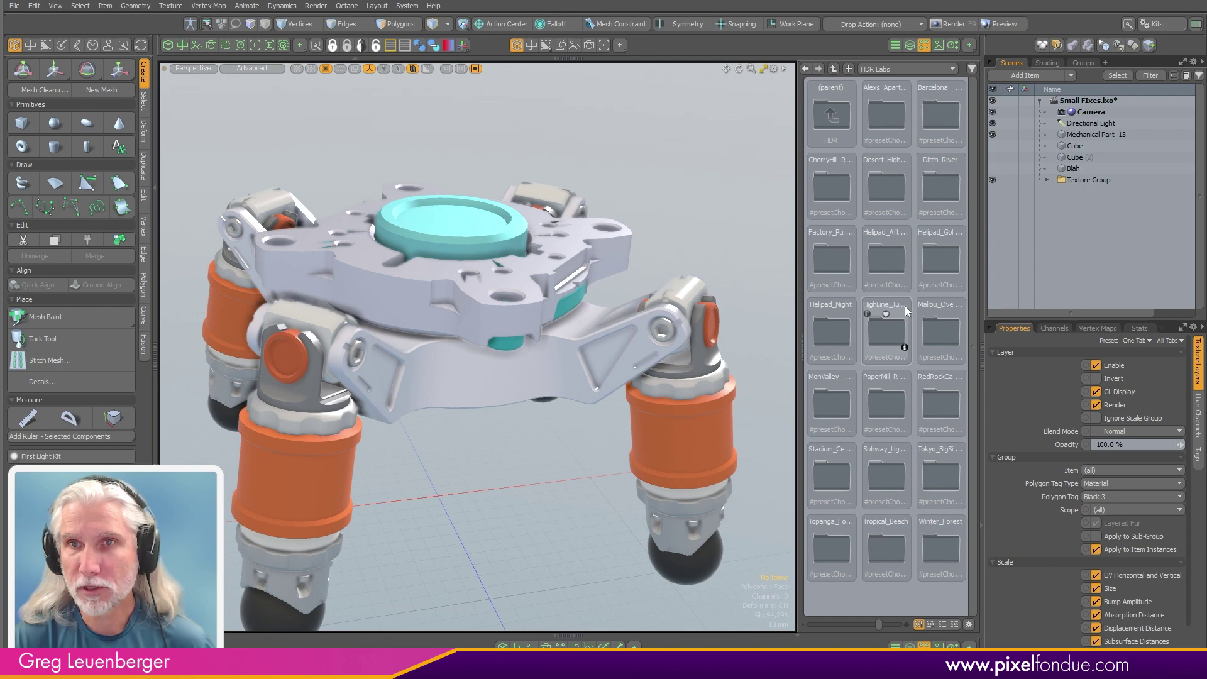
pyautogui.doubleClick(891, 179)
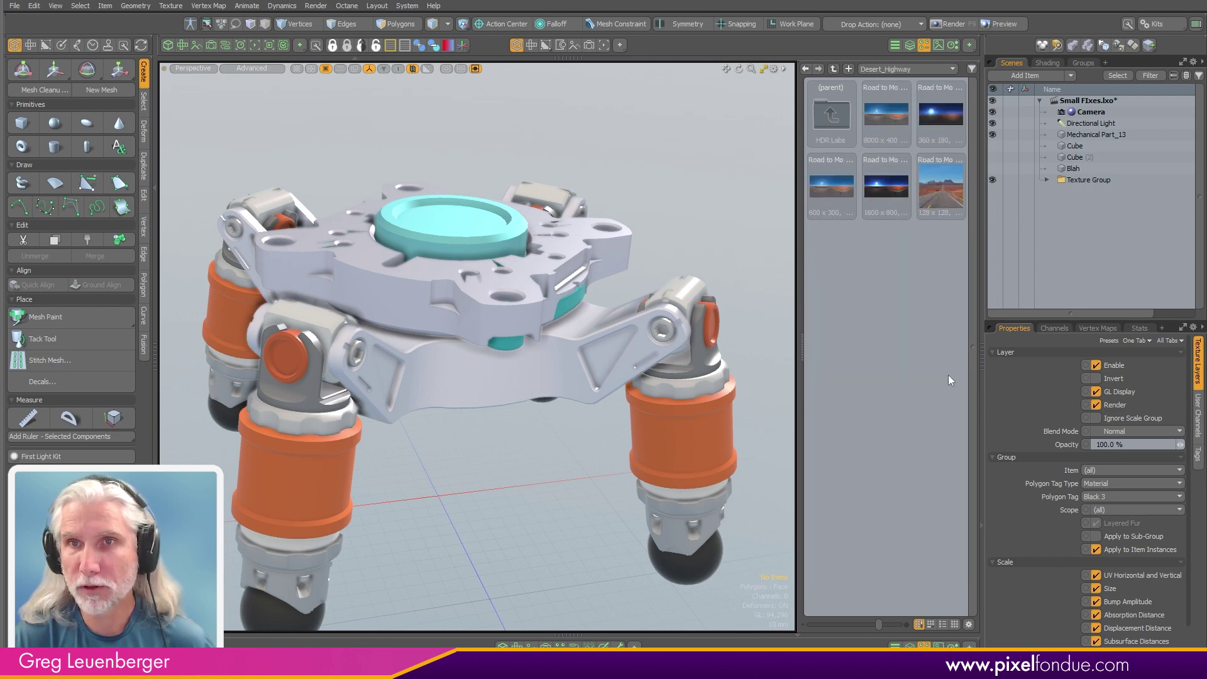
# - Add the 360 x 180 Road to Monument Valley environment image to the shader tree's Environment, above Environment Material
pyautogui.click(1048, 63)
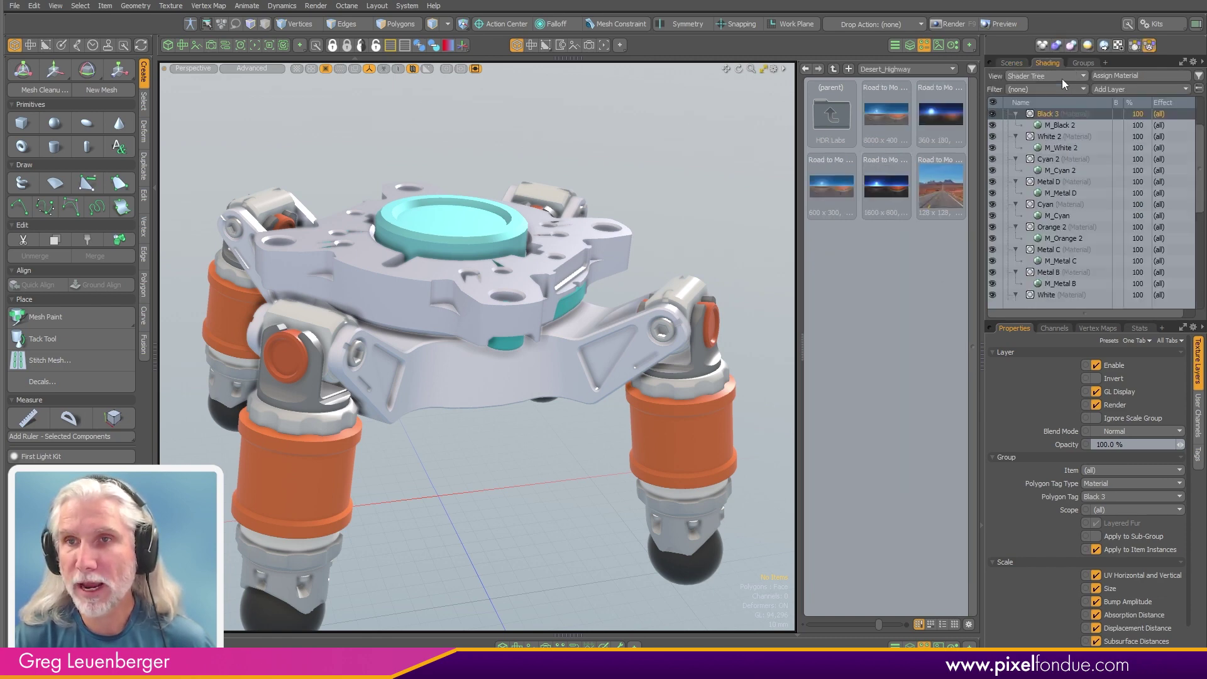
pyautogui.scroll(-1, 1203, 300)
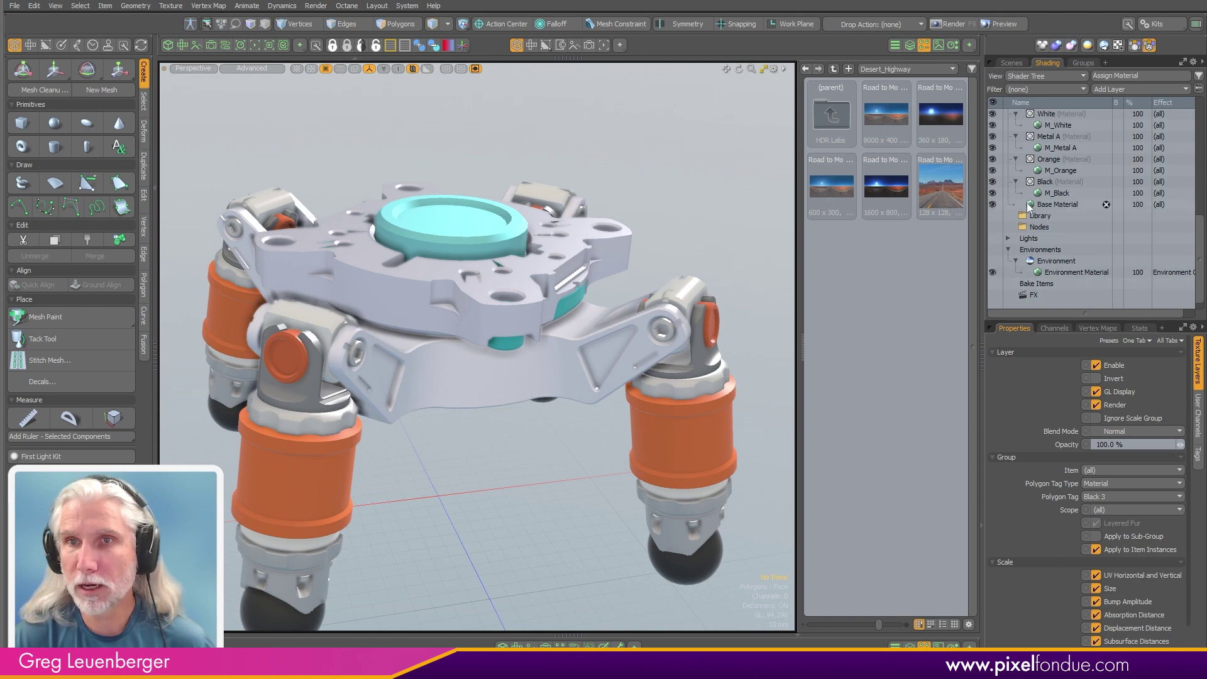
pyautogui.moveTo(931, 116); pyautogui.dragTo(1054, 270)
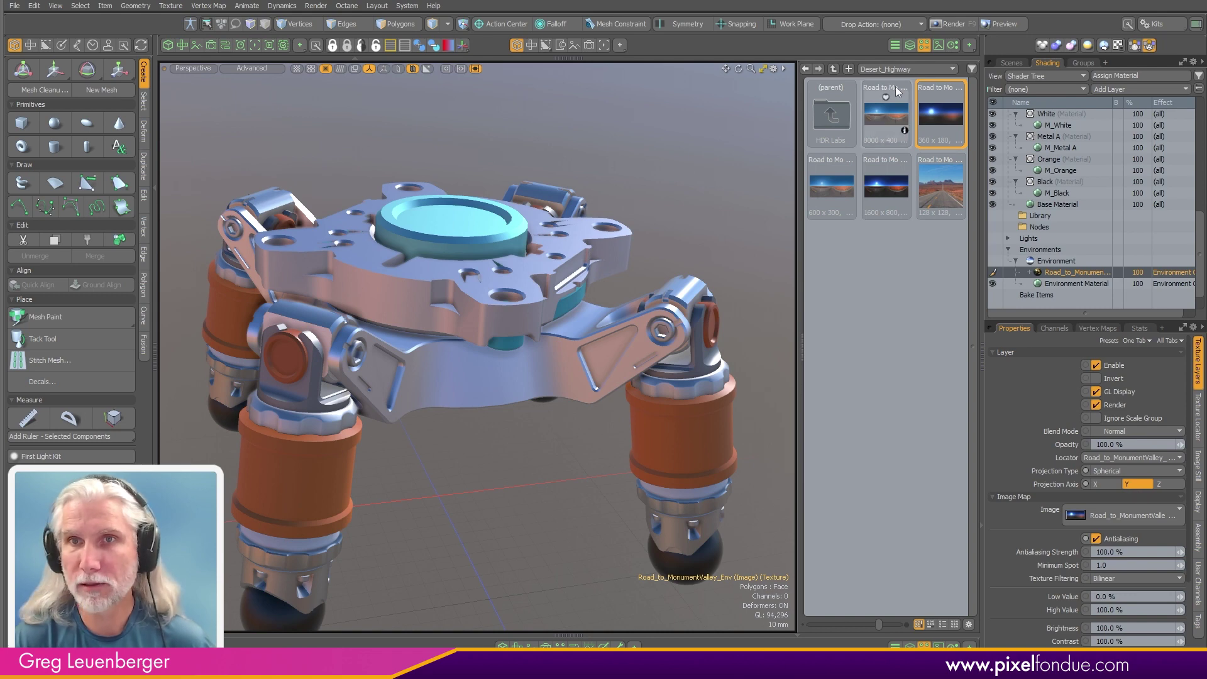
# - Load the first RedRockCanyon-Cliffs image from the RedRockCanyon_Cliffs preset folder as an image clip
pyautogui.click(834, 69)
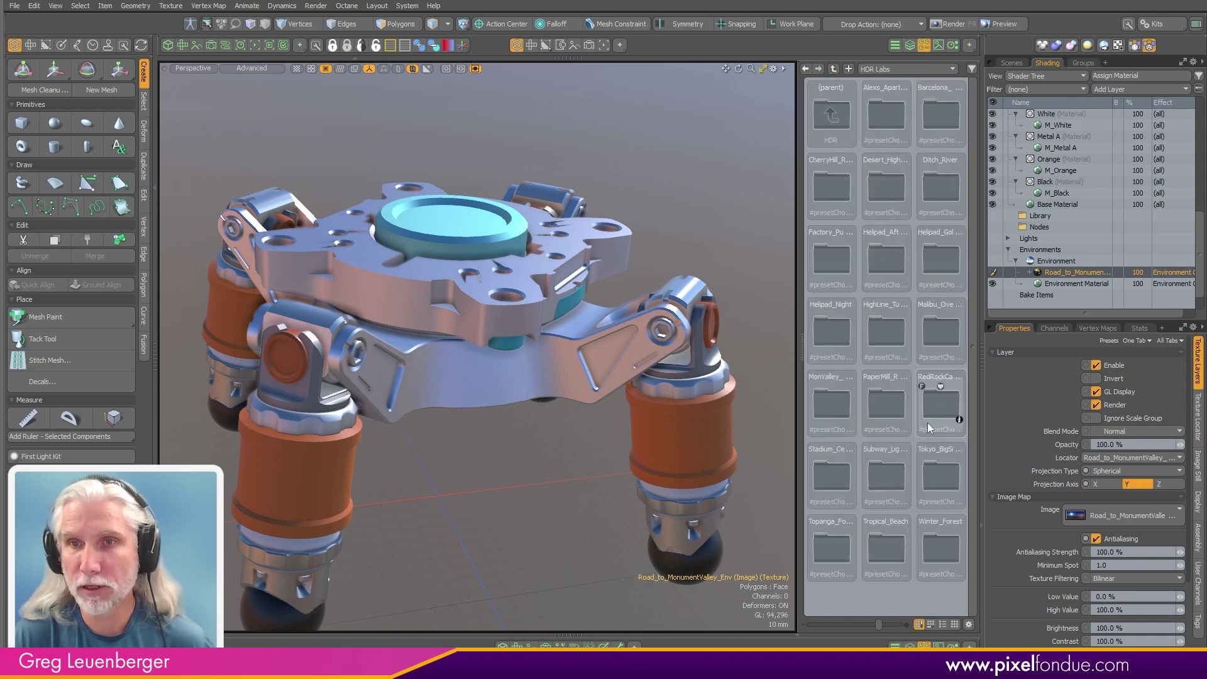
pyautogui.doubleClick(880, 109)
pyautogui.rightClick(881, 114)
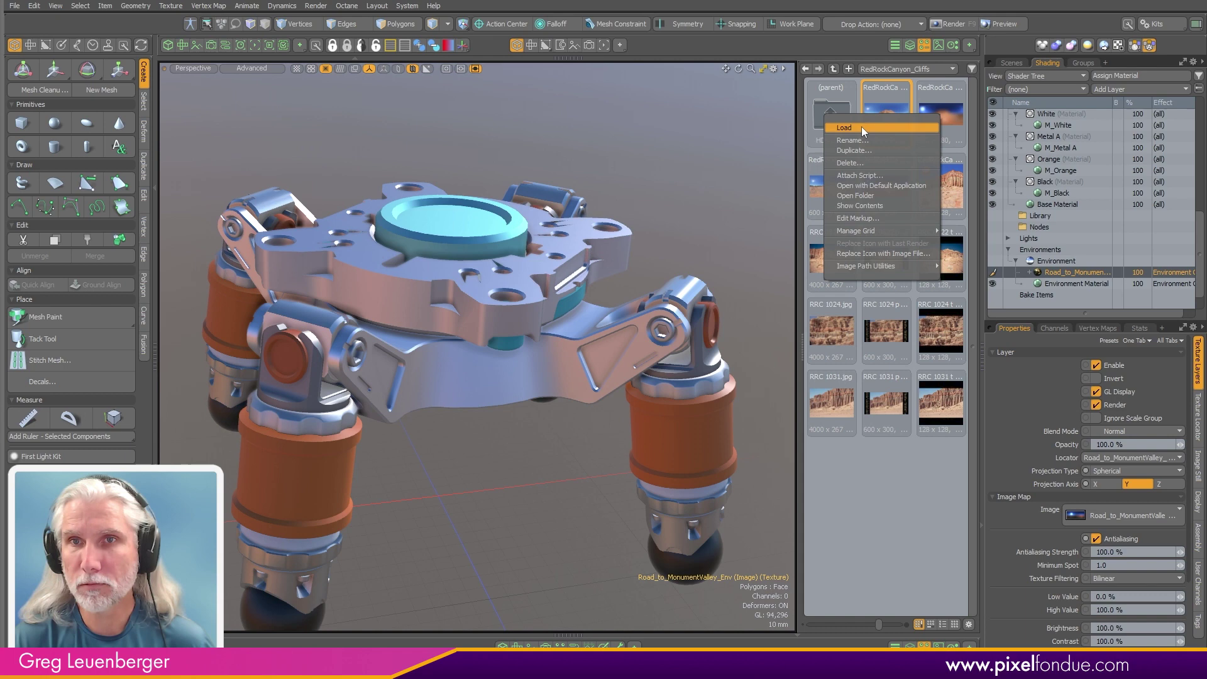
pyautogui.click(858, 128)
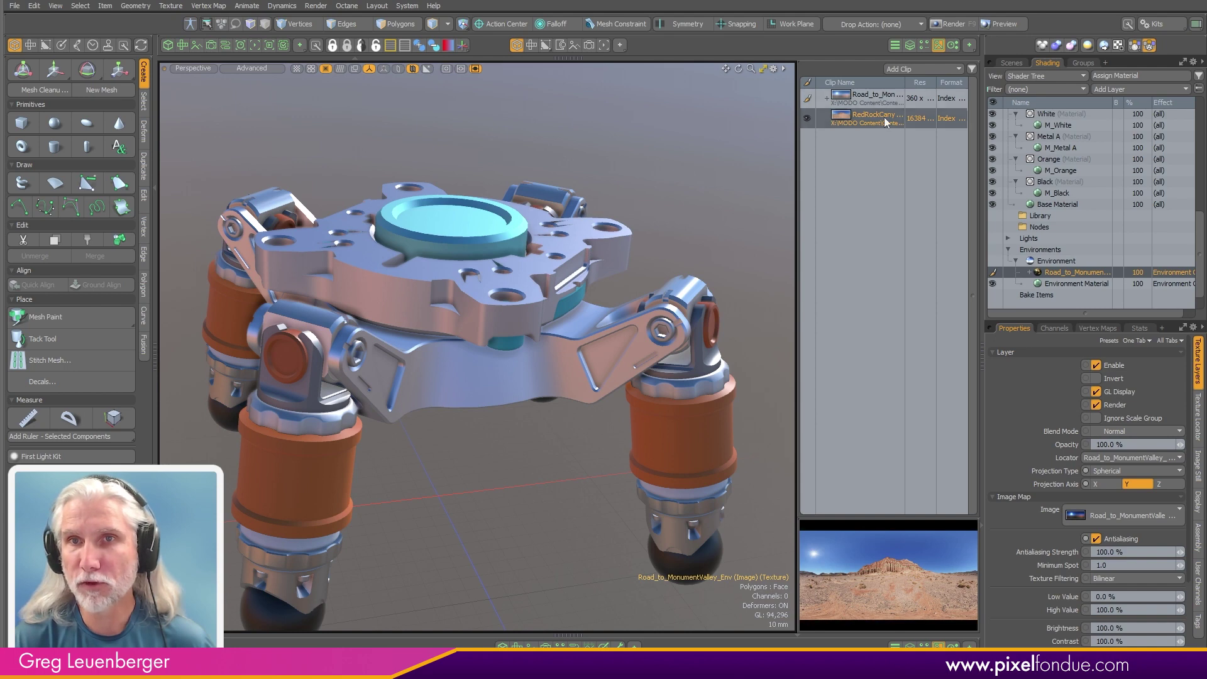
# - Add the RedRockCanyon-Cliffs_16K clip to the Environment above the Monument Valley image, and expand its layer to its texture locator
pyautogui.moveTo(861, 115); pyautogui.dragTo(1067, 267)
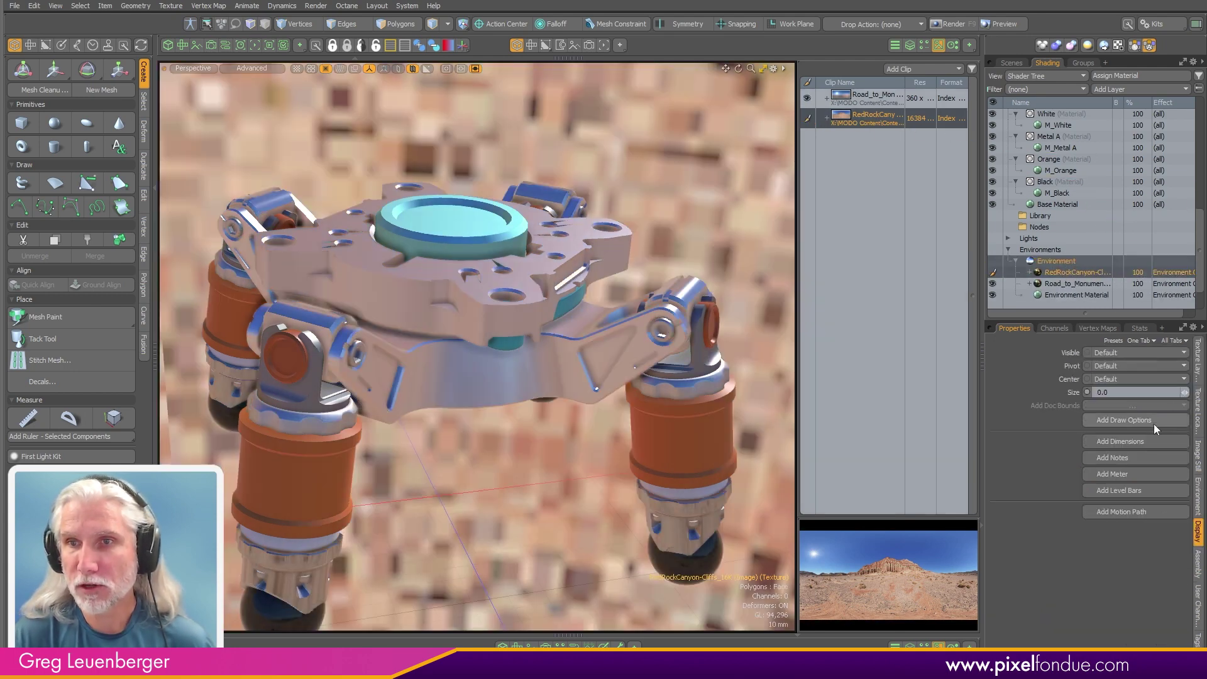
pyautogui.click(1074, 272)
pyautogui.click(1029, 273)
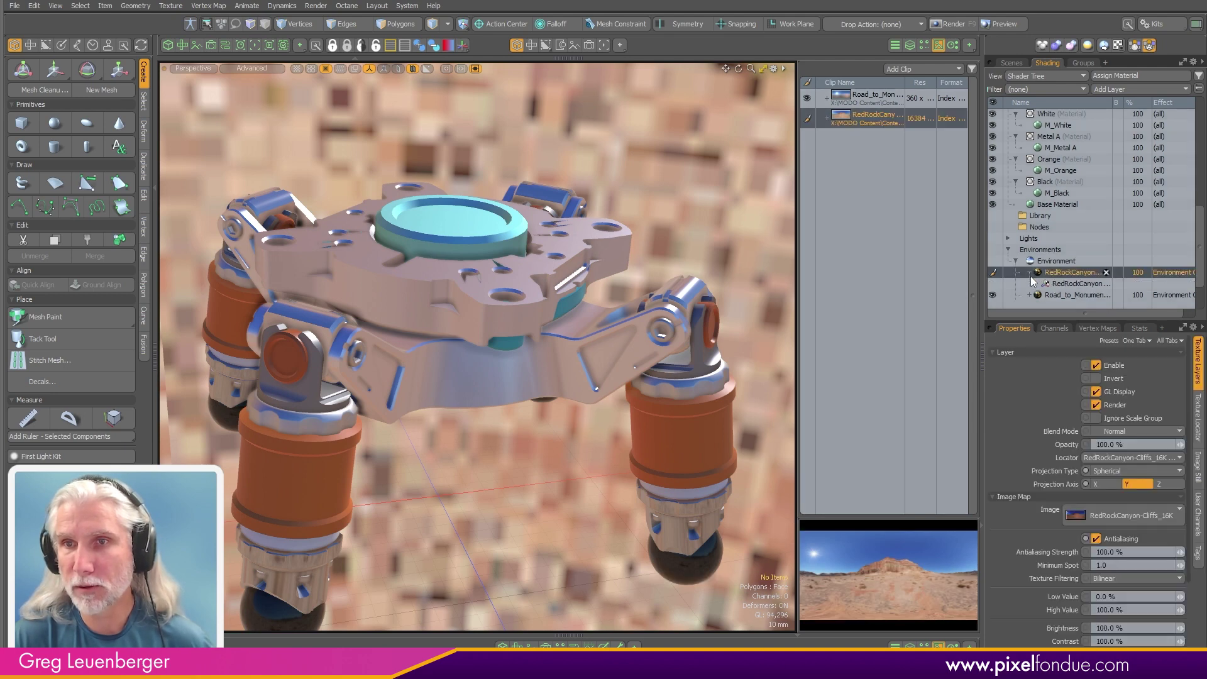
# - Show the Texture Locator settings of the RedRockCanyon-Cliffs environment image and reselect its image layer
pyautogui.click(1059, 284)
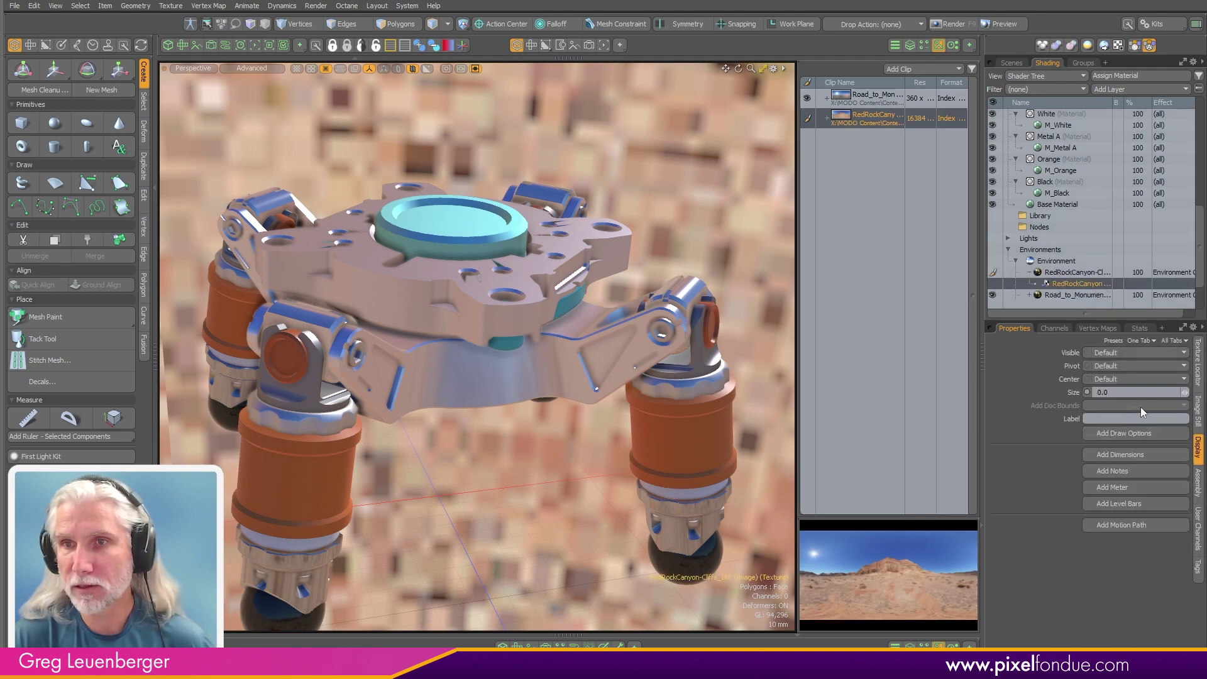
pyautogui.click(1198, 364)
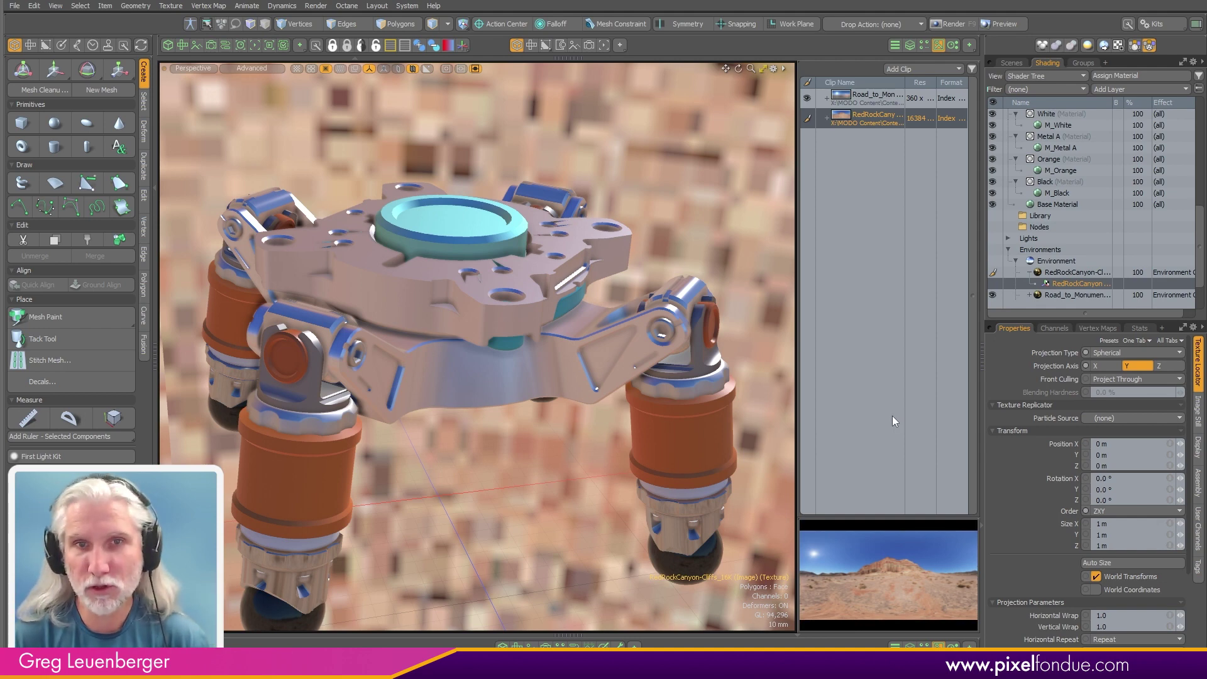
pyautogui.scroll(-3, 626, 340)
pyautogui.keyDown('alt'); pyautogui.moveTo(626, 339); pyautogui.dragTo(629, 359); pyautogui.keyUp('alt')
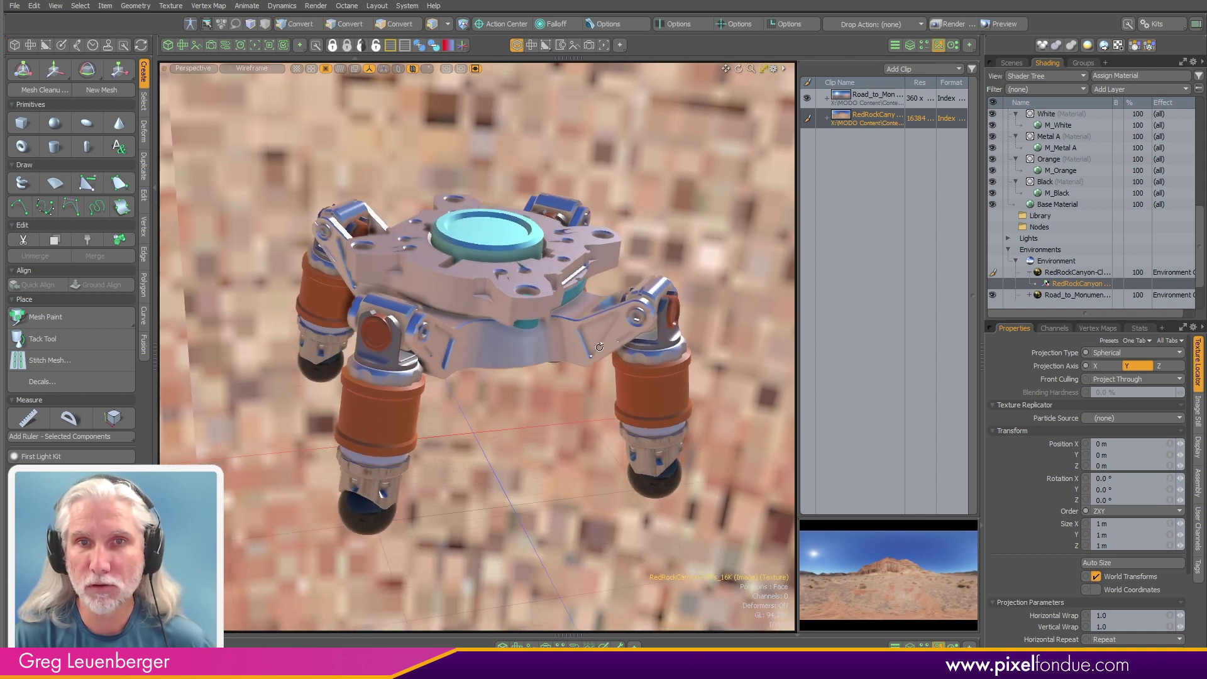
pyautogui.click(1059, 272)
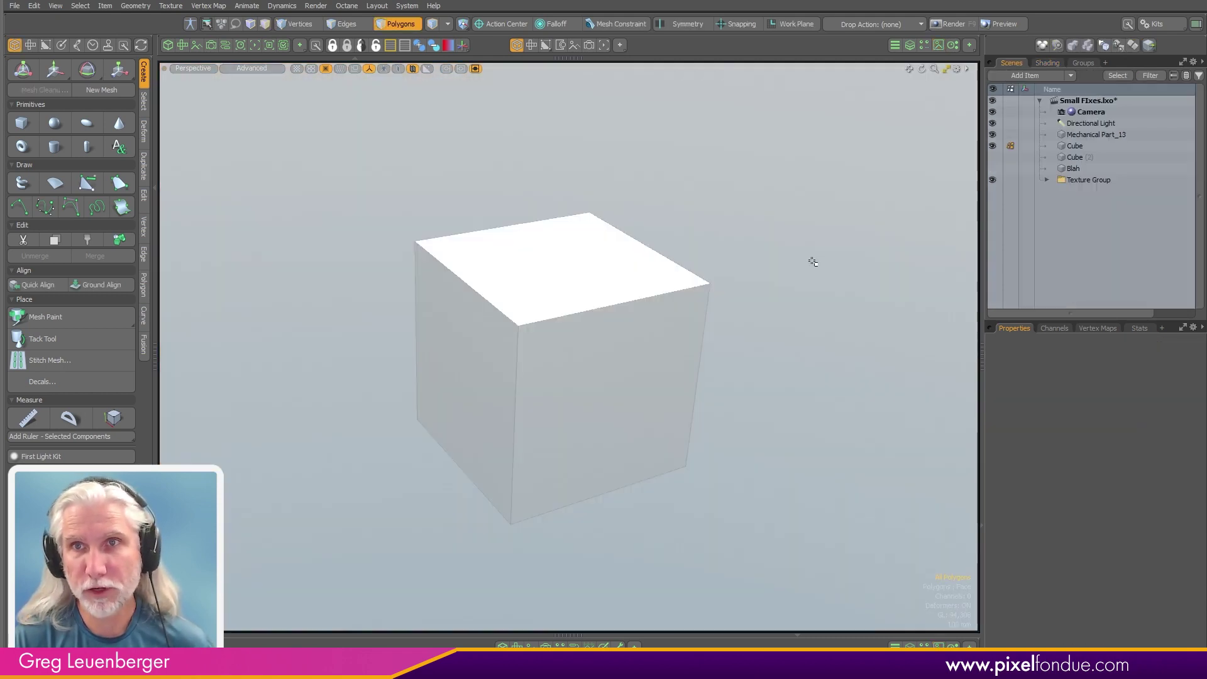
# - Show the Mesh Operations list and add a Polygon Bevel operation to the Cube
pyautogui.click(910, 45)
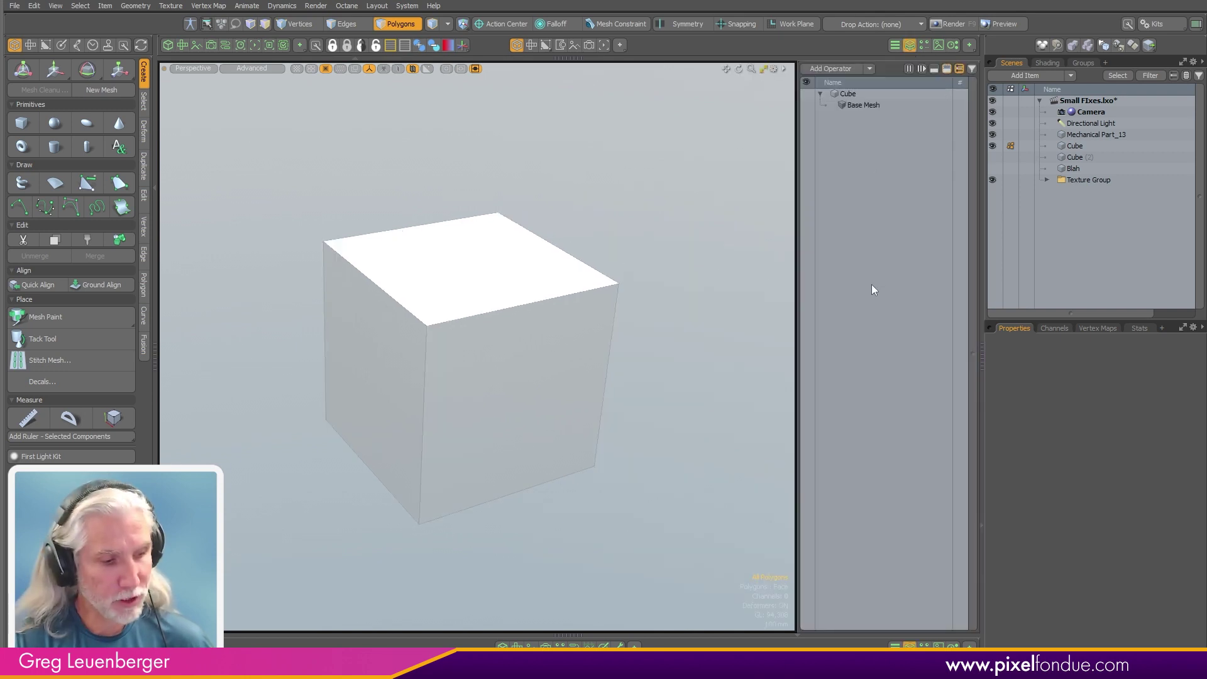
pyautogui.click(870, 289)
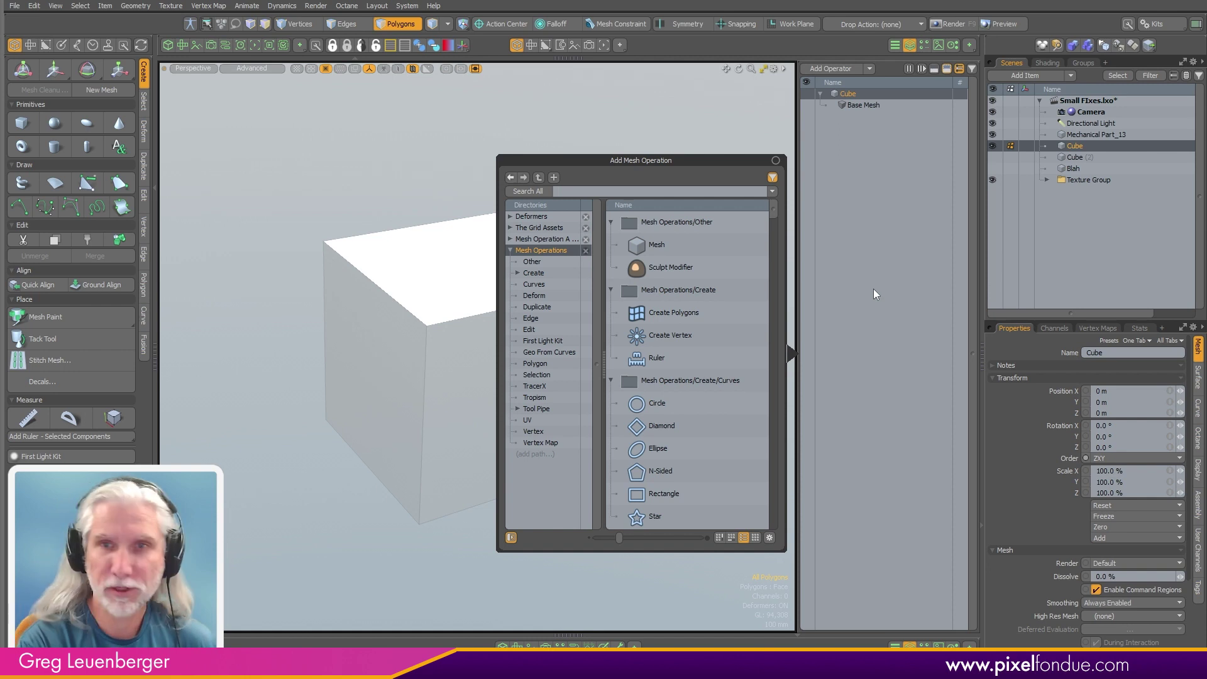
pyautogui.write('poly')
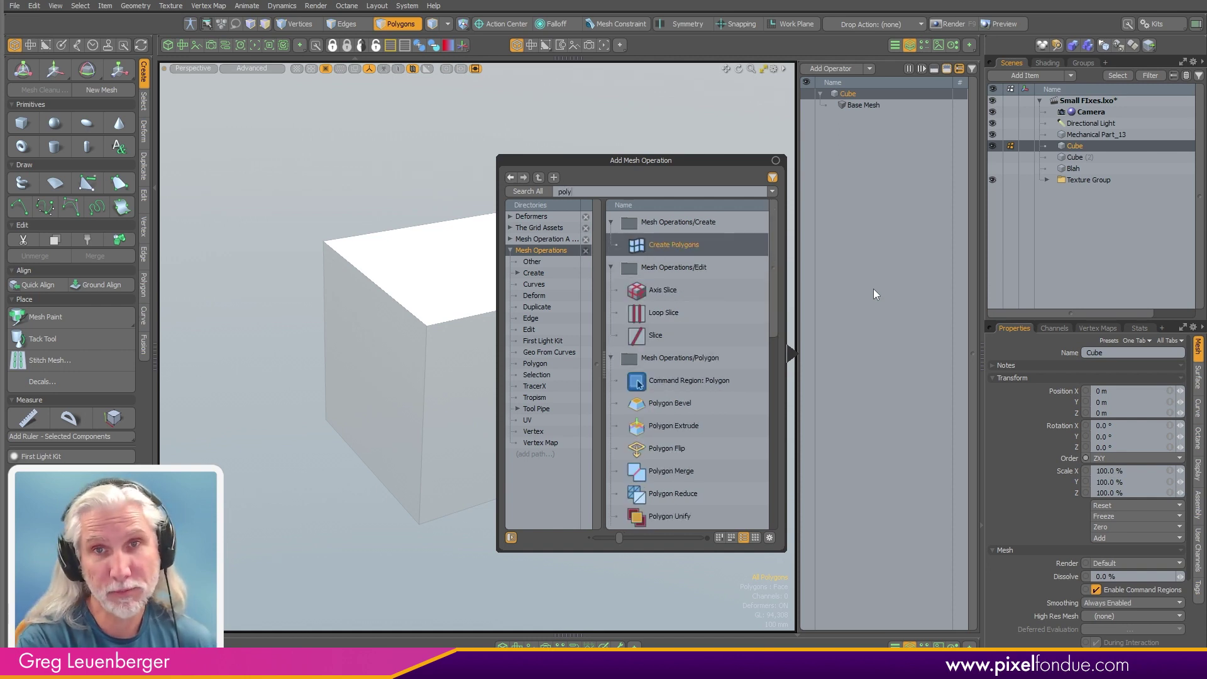
pyautogui.write('gon bevel')
pyautogui.press('Return')
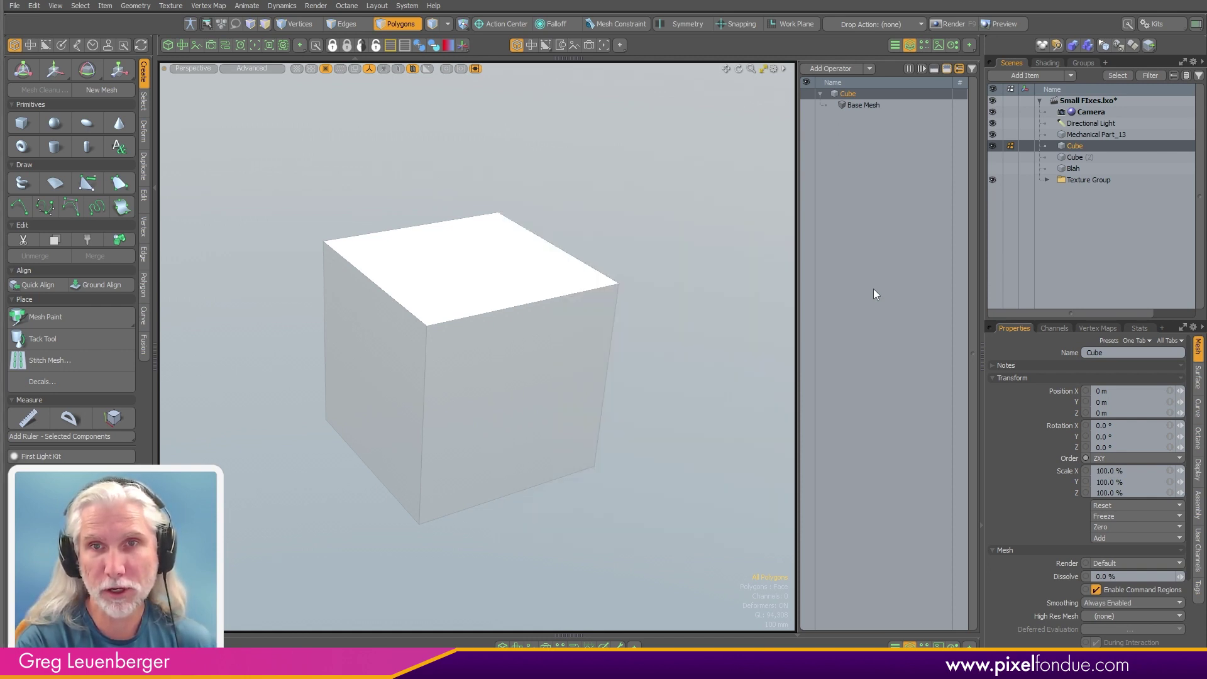
# - Disable Group Polygons for the Polygon Bevel and interactively shift and inset the cube's faces into separate raised bevels
pyautogui.press('k')
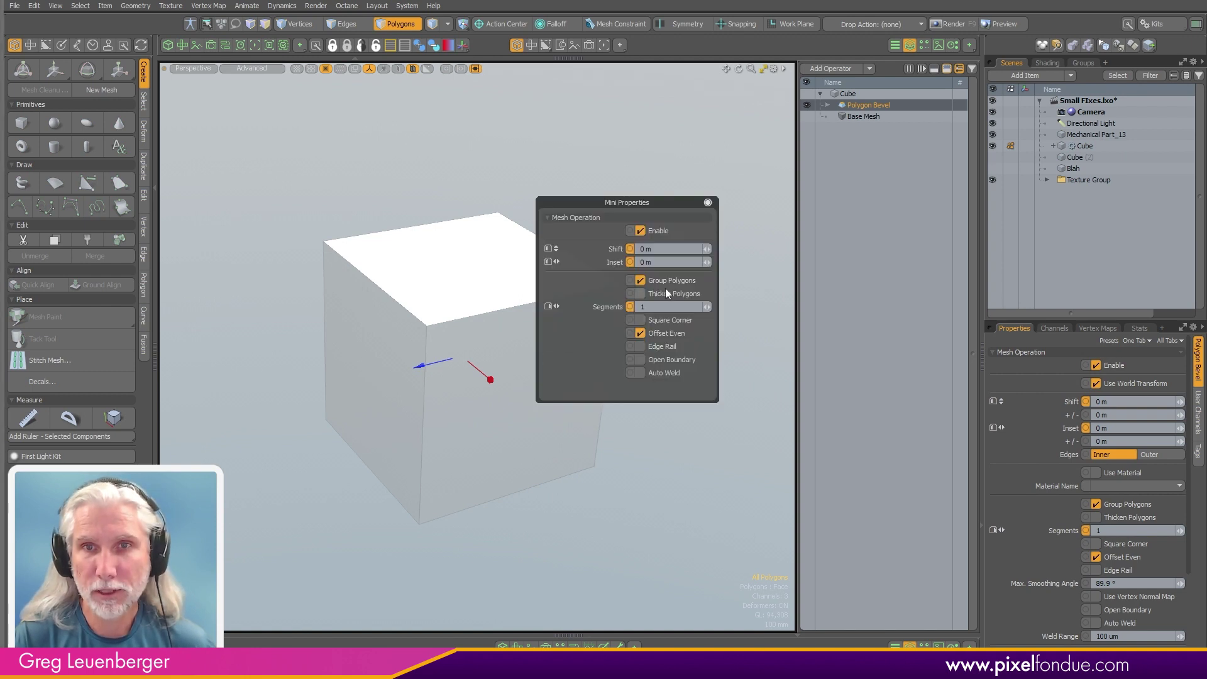
pyautogui.click(663, 281)
pyautogui.press('Escape')
pyautogui.press('c')
pyautogui.moveTo(574, 372); pyautogui.dragTo(698, 262)
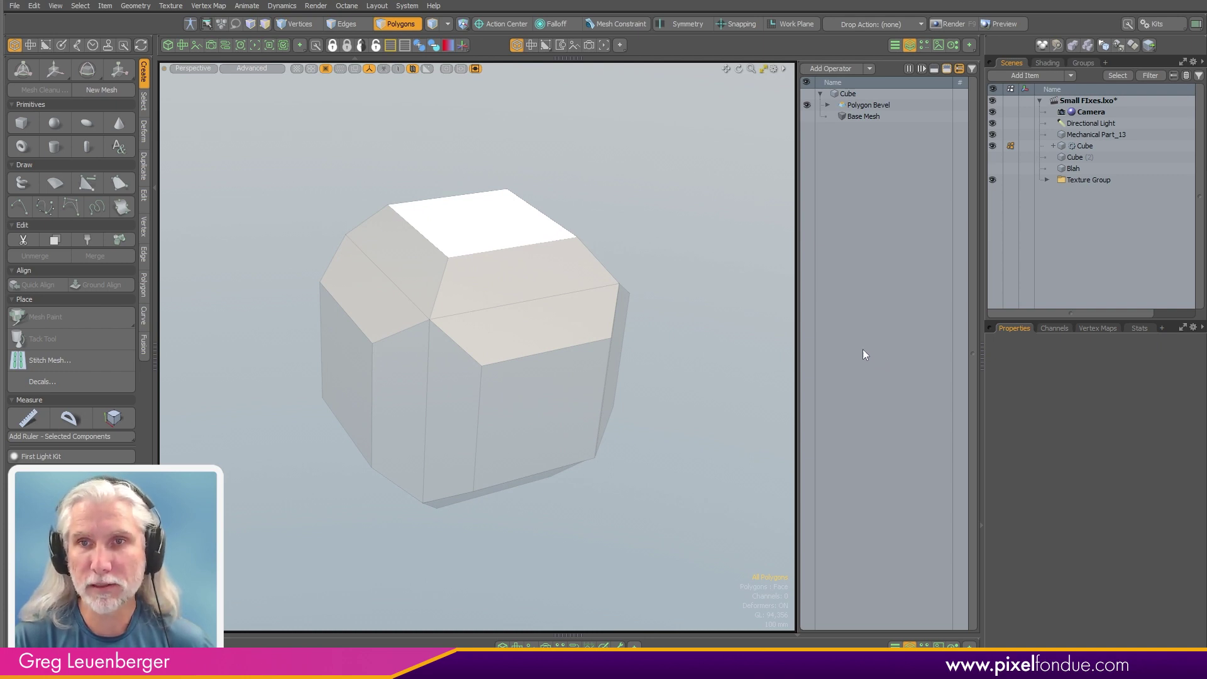
# - Add an Edge Bevel operation to the Cube above the Polygon Bevel, with a value of 57 mm
pyautogui.doubleClick(862, 355)
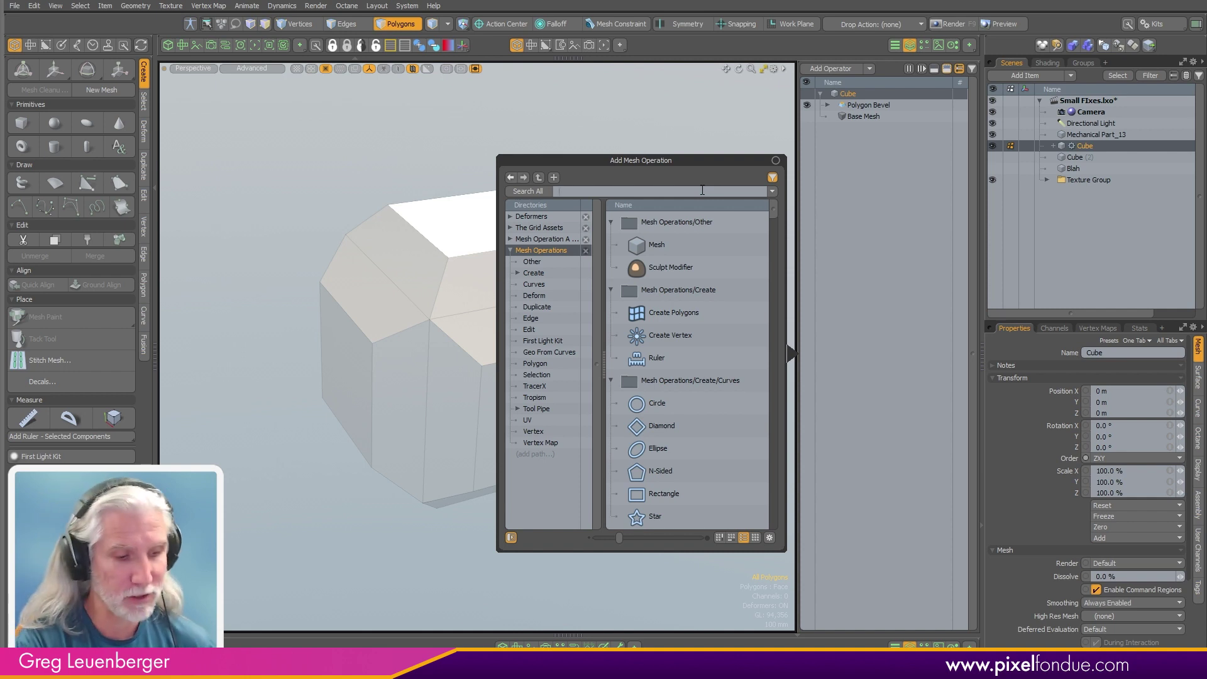
pyautogui.write('edge b')
pyautogui.press('Return')
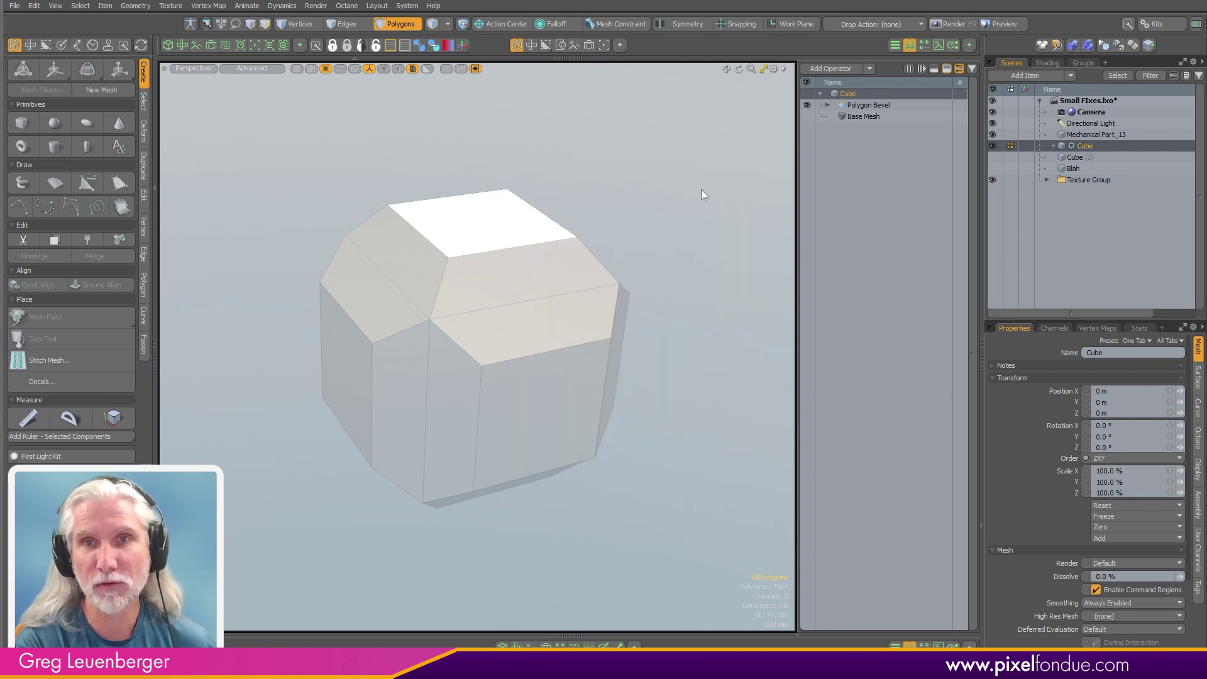
pyautogui.moveTo(620, 242); pyautogui.dragTo(659, 261)
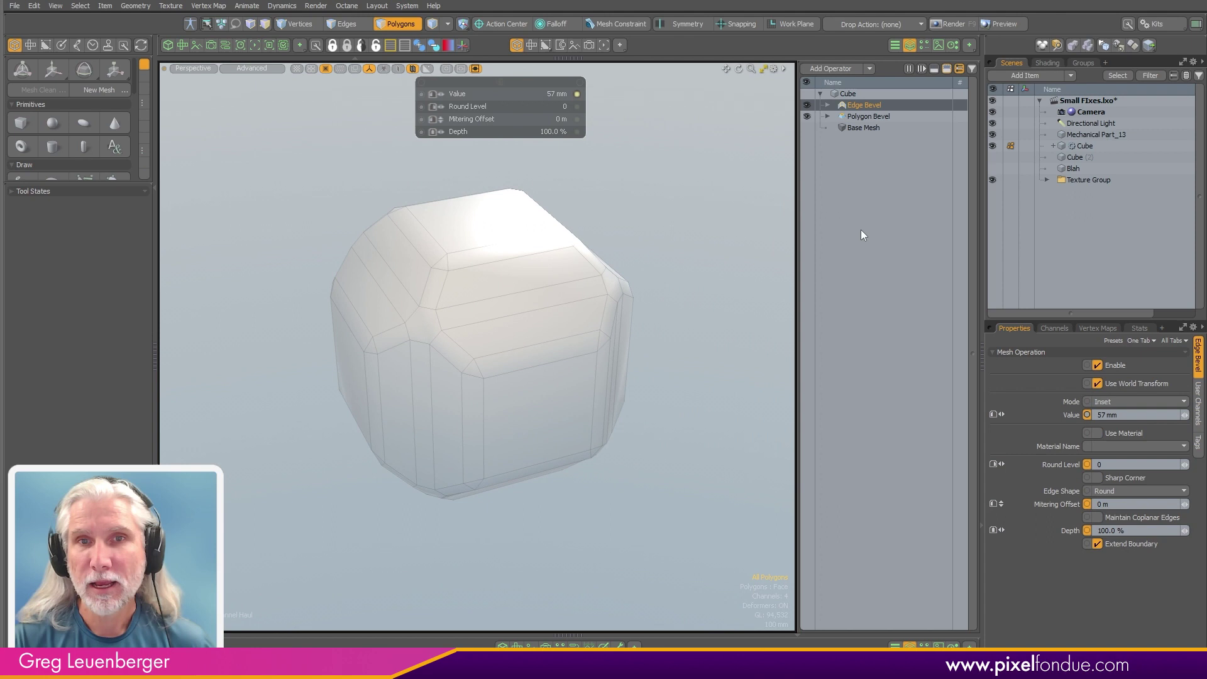
pyautogui.press('space')
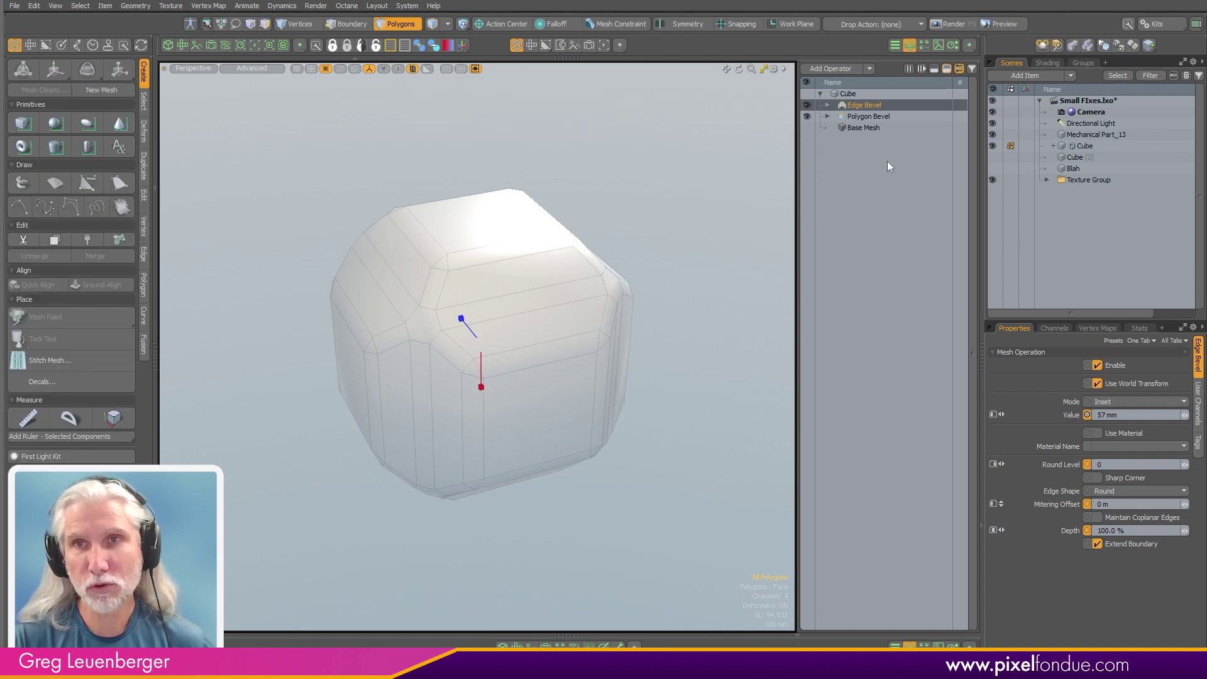
# - Duplicate the Edge Bevel operation and reduce the copy's value to 21 mm
pyautogui.hotkey('ctrl', 'd')
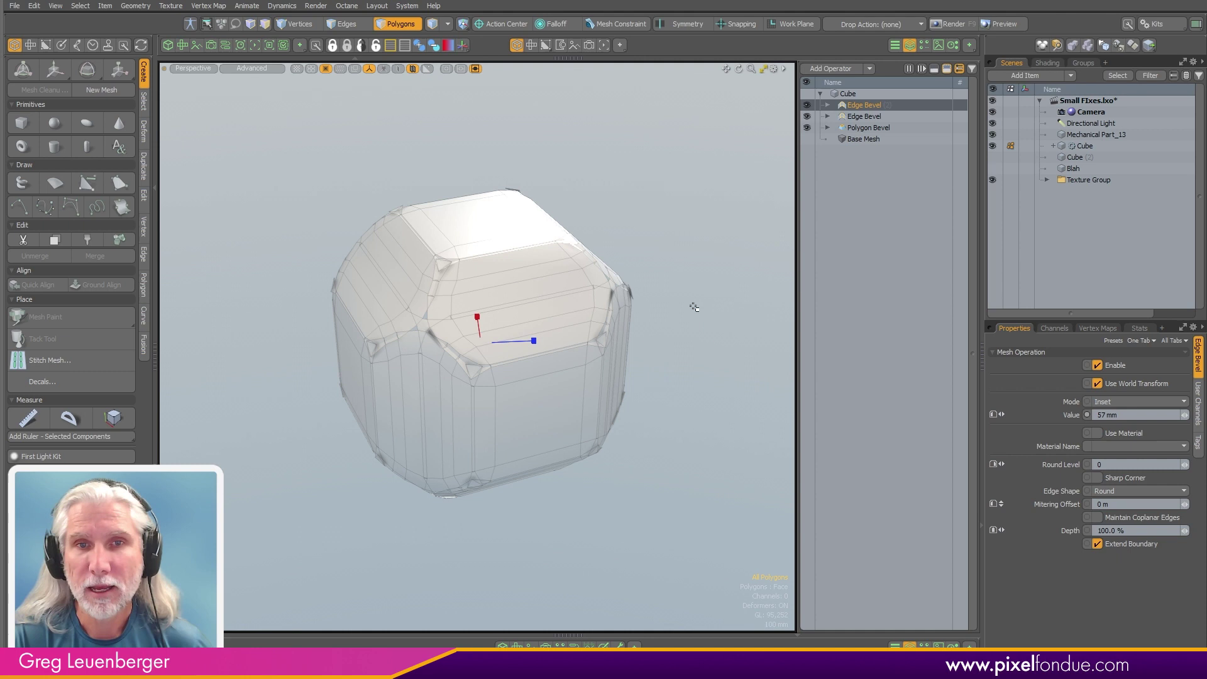
pyautogui.press('c')
pyautogui.moveTo(691, 306); pyautogui.dragTo(632, 307)
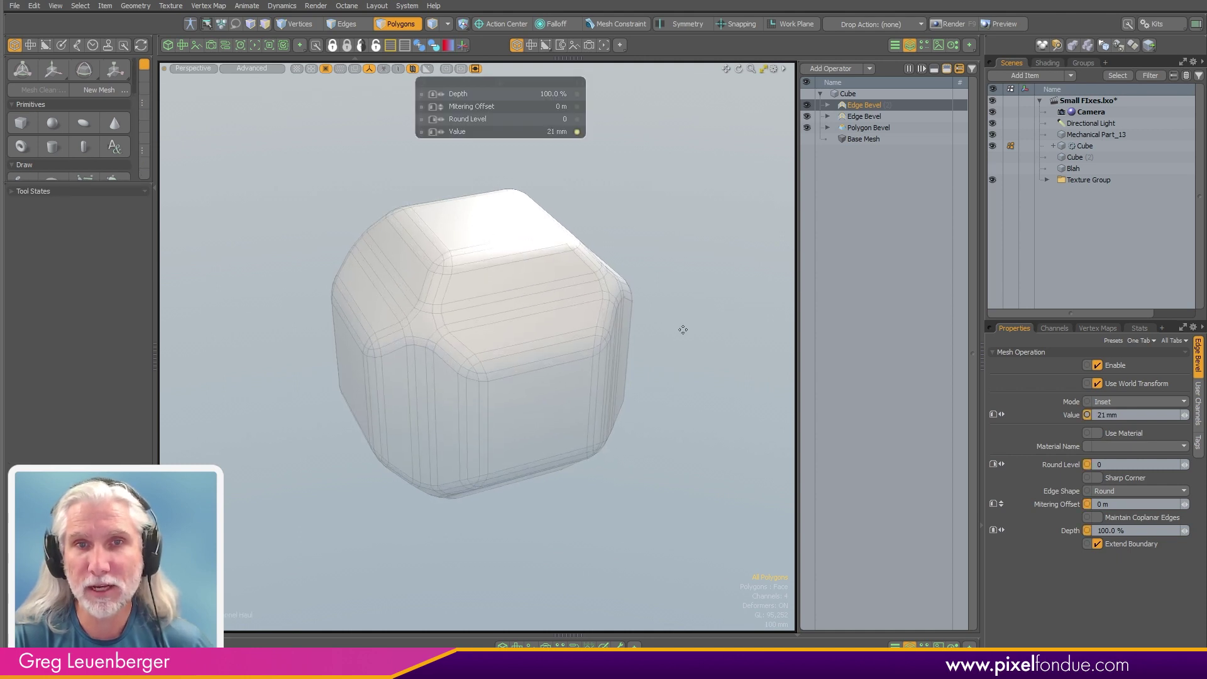
pyautogui.press('space')
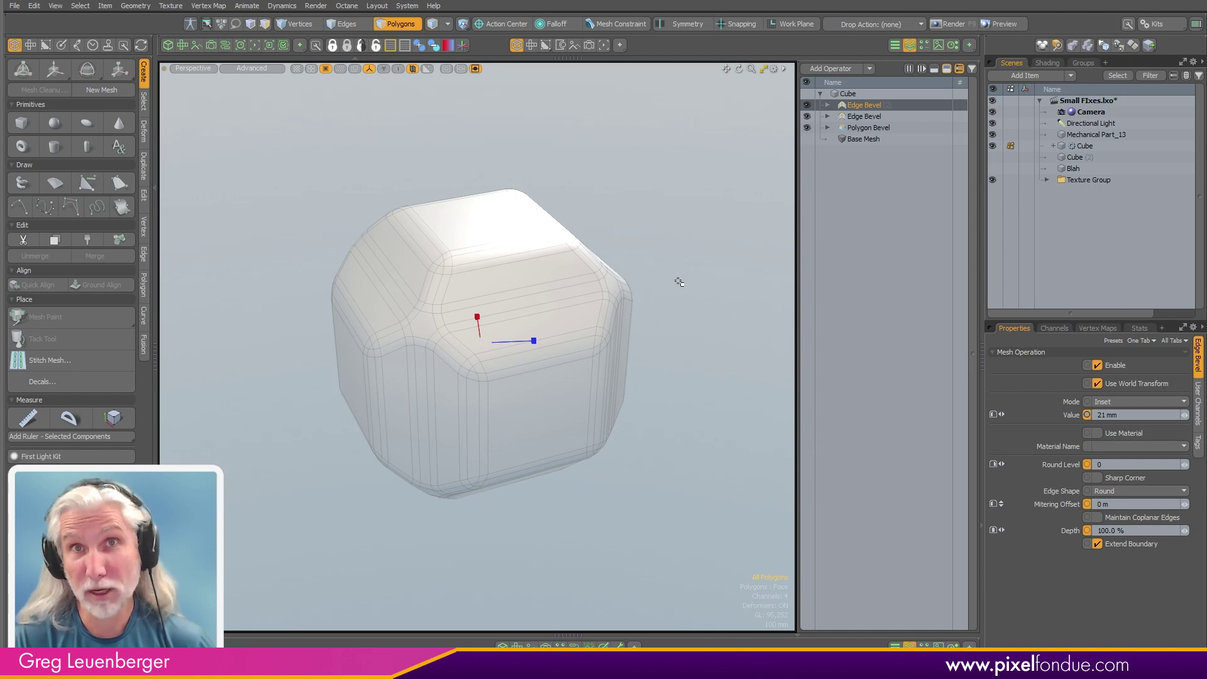
# - Look over the duplicated edge bevel's mini properties and deselect the bevel
pyautogui.press('k')
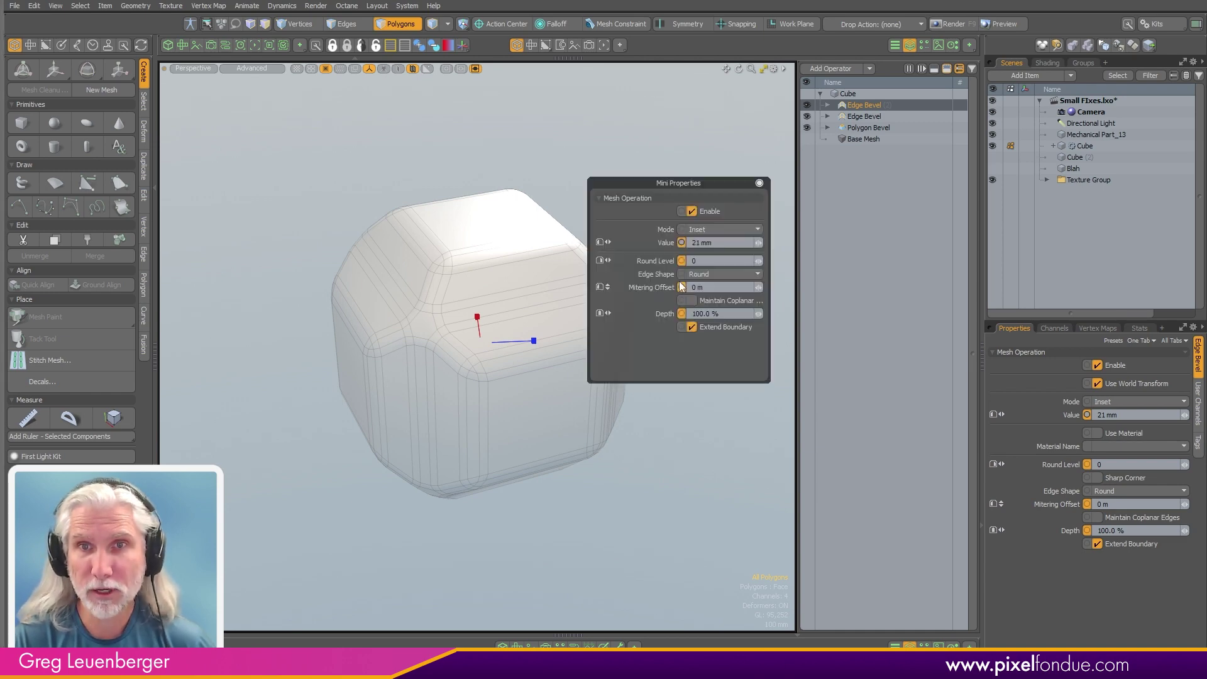
pyautogui.press('Escape')
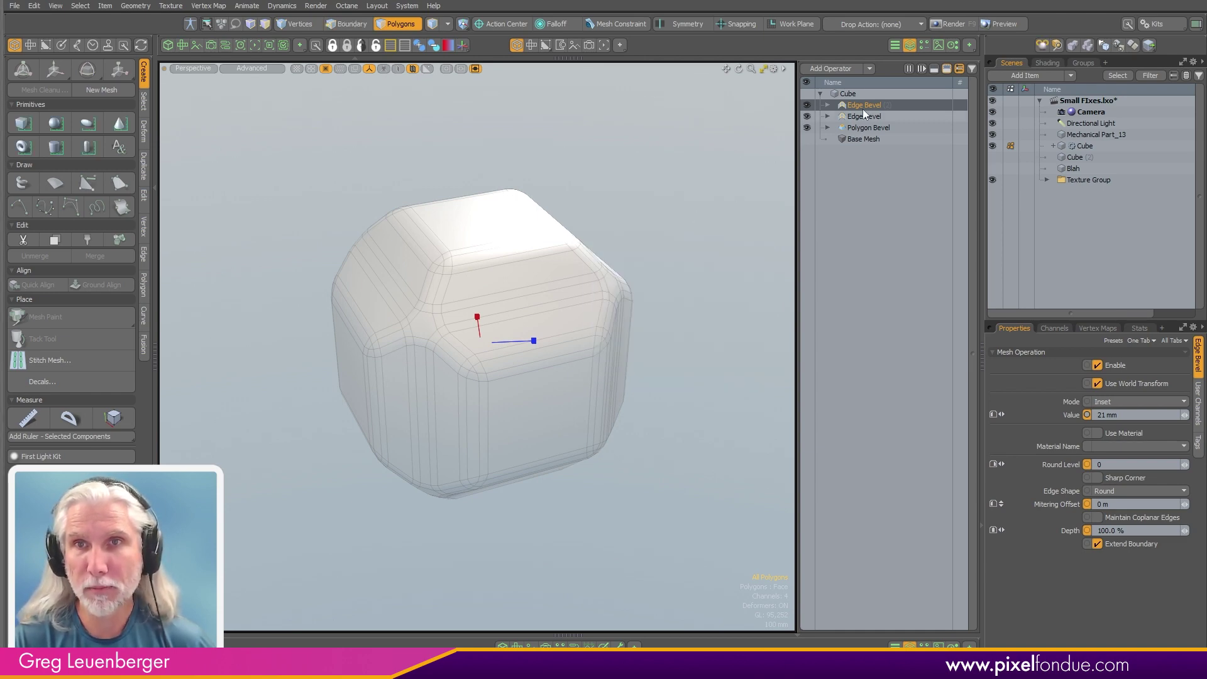
pyautogui.keyDown('ctrl'); pyautogui.click(853, 108); pyautogui.keyUp('ctrl')
pyautogui.press('c')
pyautogui.press('q')
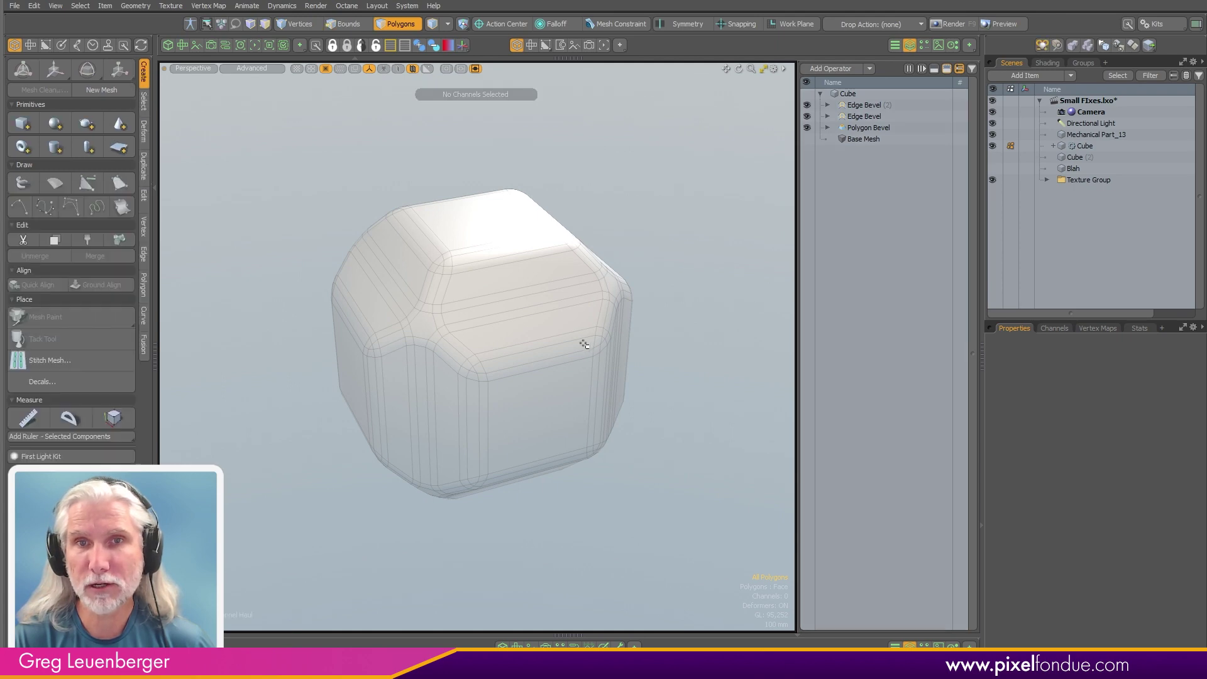
# - Create a relative morph map named Morph on the Cube from its mini properties, and show it among the morph maps
pyautogui.press('5')
pyautogui.click(582, 345)
pyautogui.press('c')
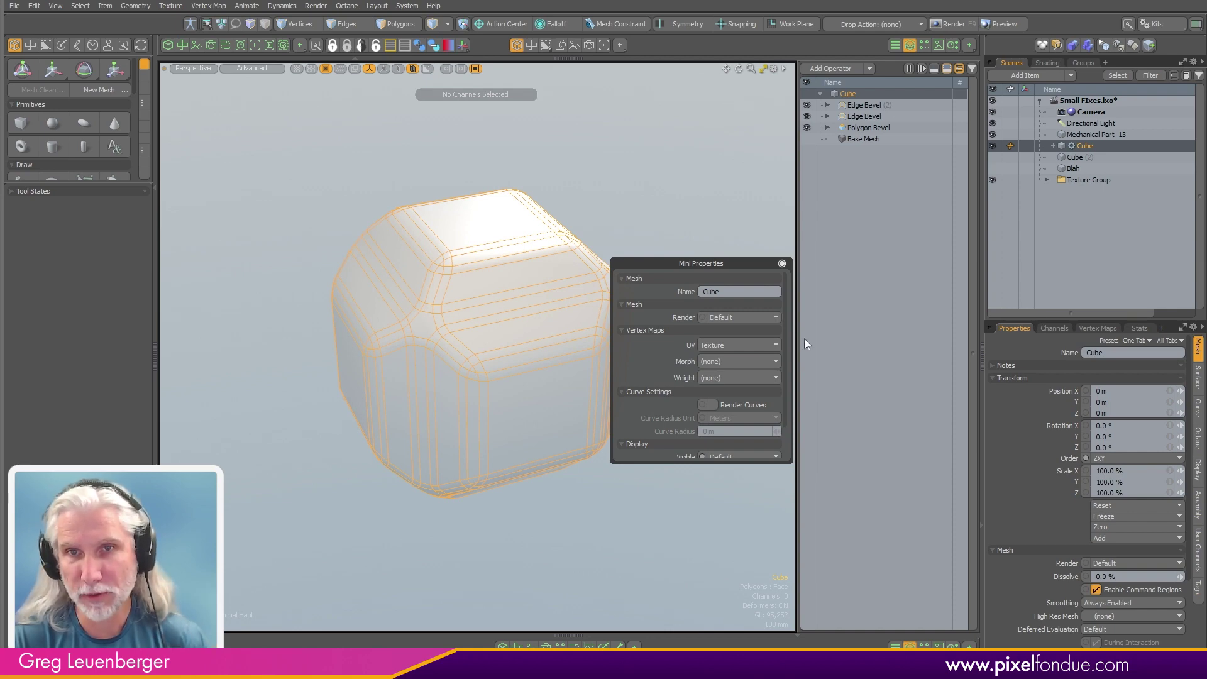
pyautogui.click(726, 362)
pyautogui.click(725, 371)
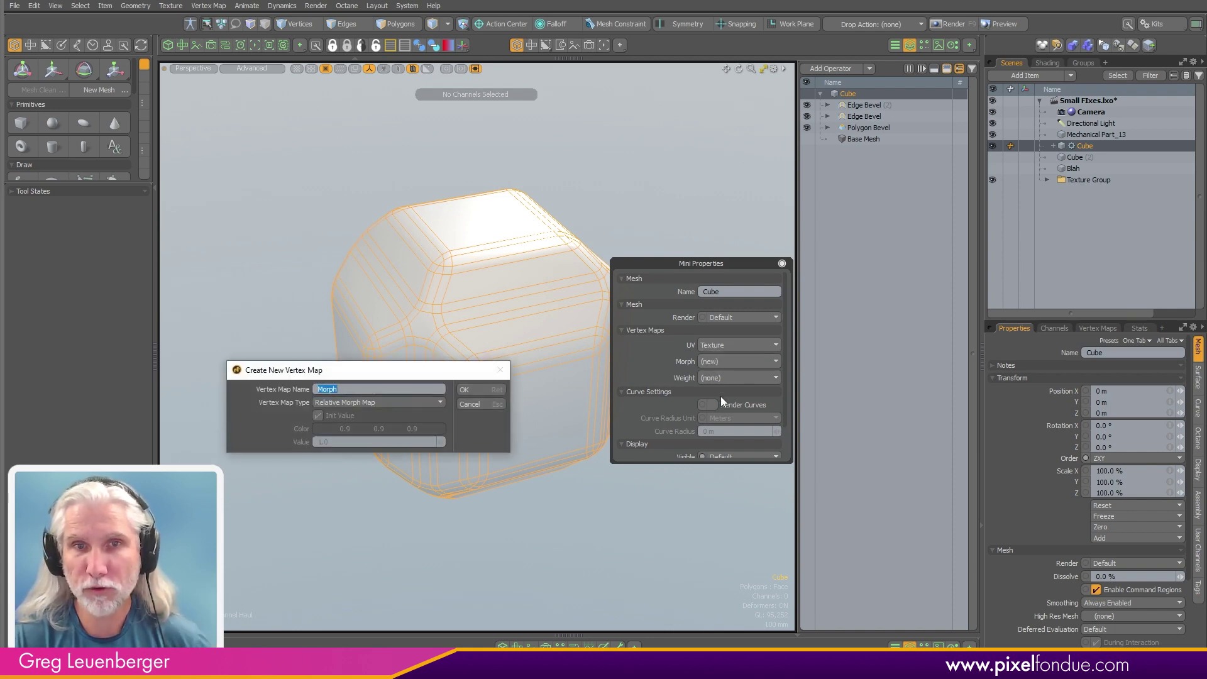
pyautogui.press('Return')
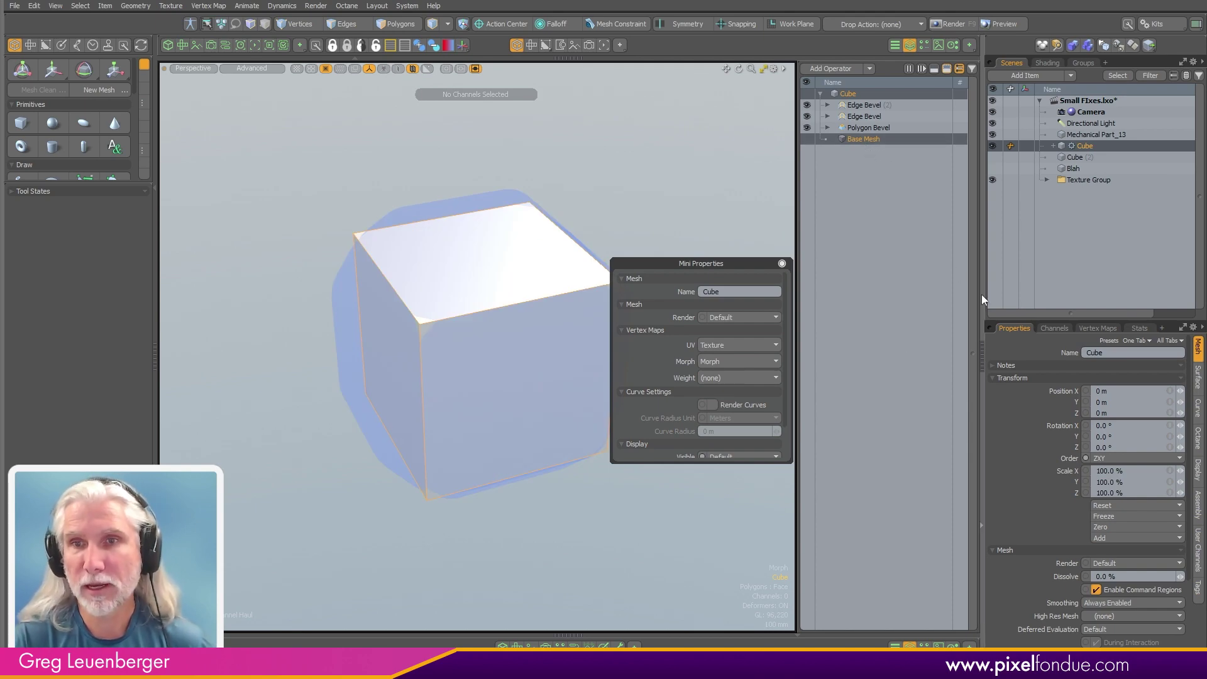
pyautogui.click(1108, 328)
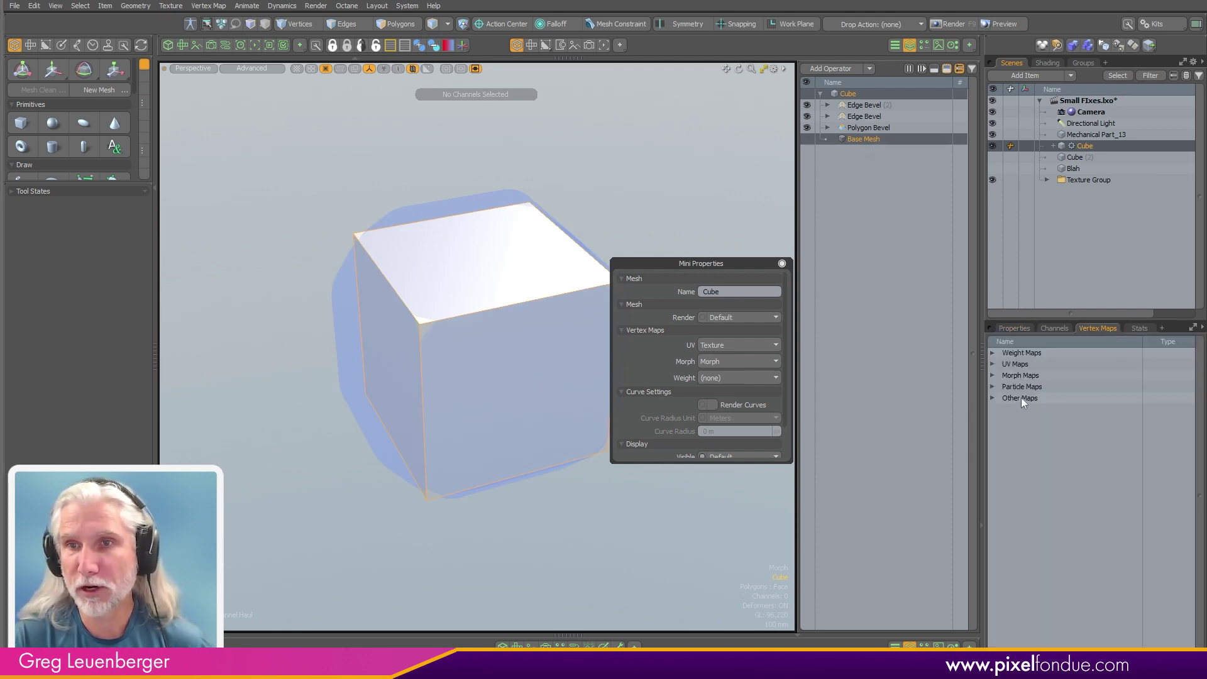
pyautogui.click(994, 376)
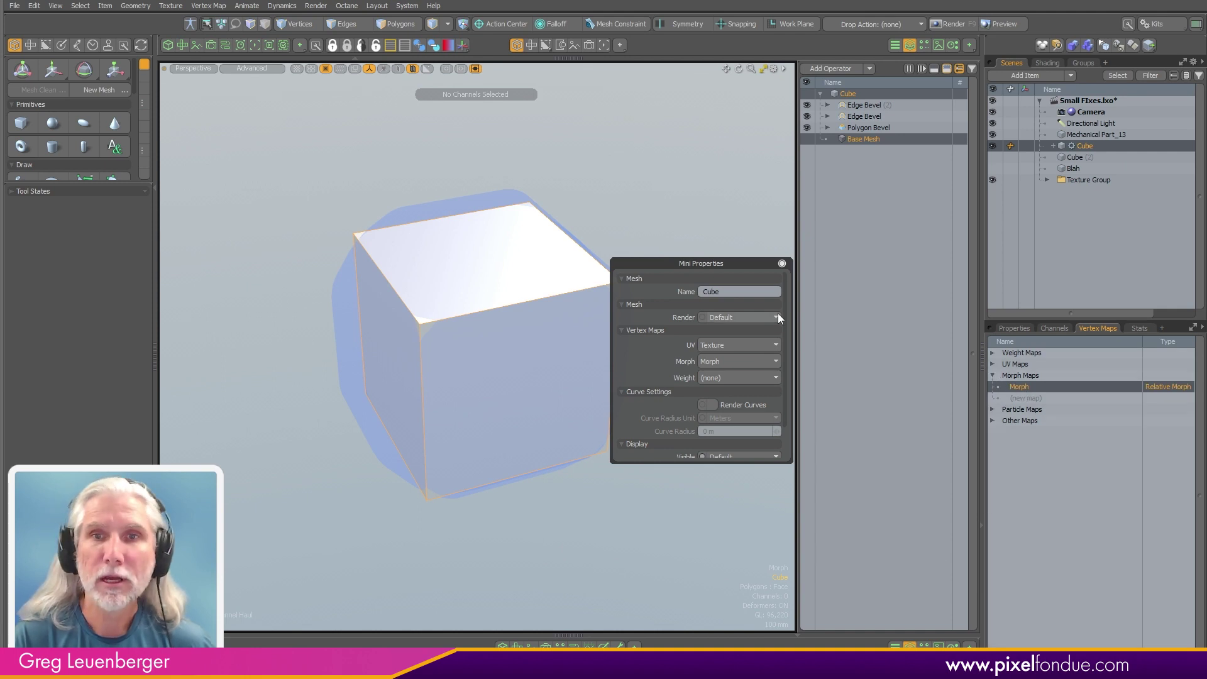
pyautogui.press('Escape')
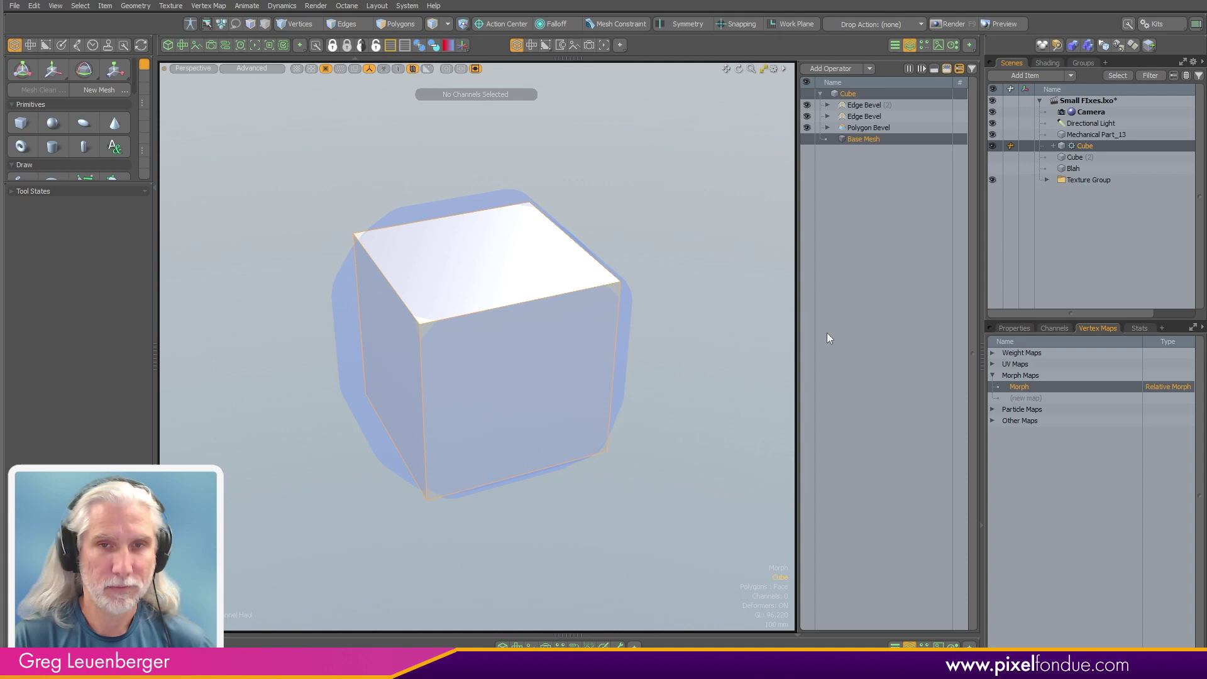
# - Duplicate Edge Bevel (2) and set the new copy's value to 8 mm
pyautogui.click(881, 105)
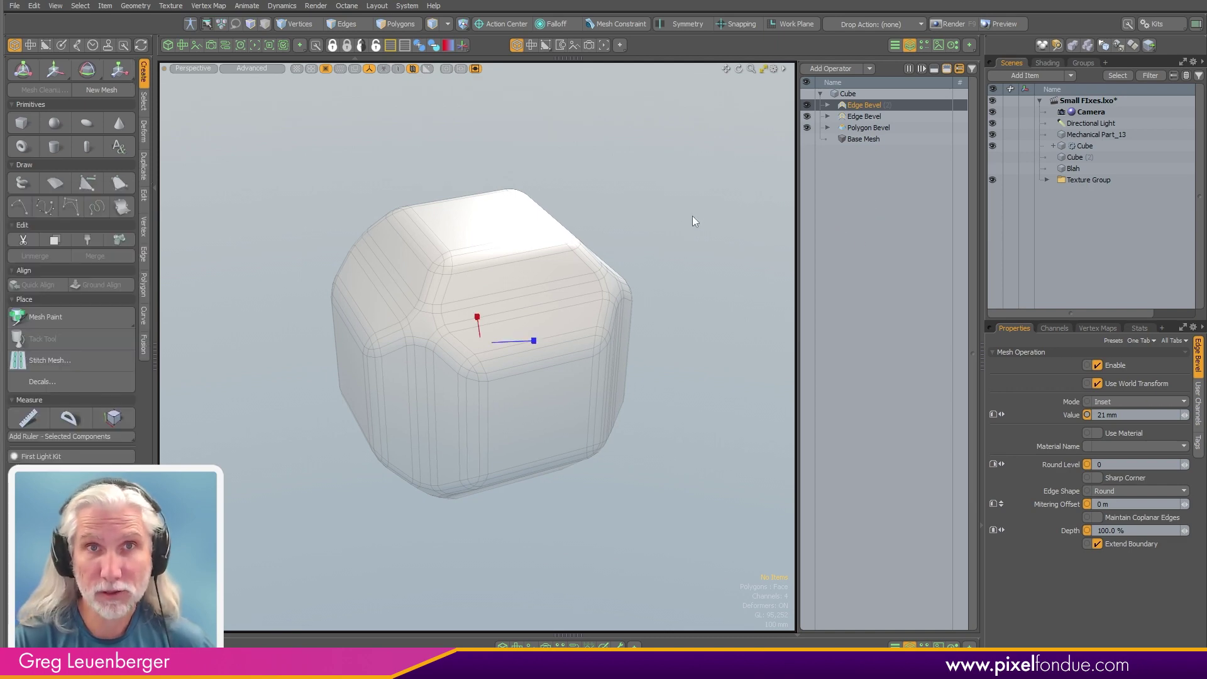
pyautogui.press('3')
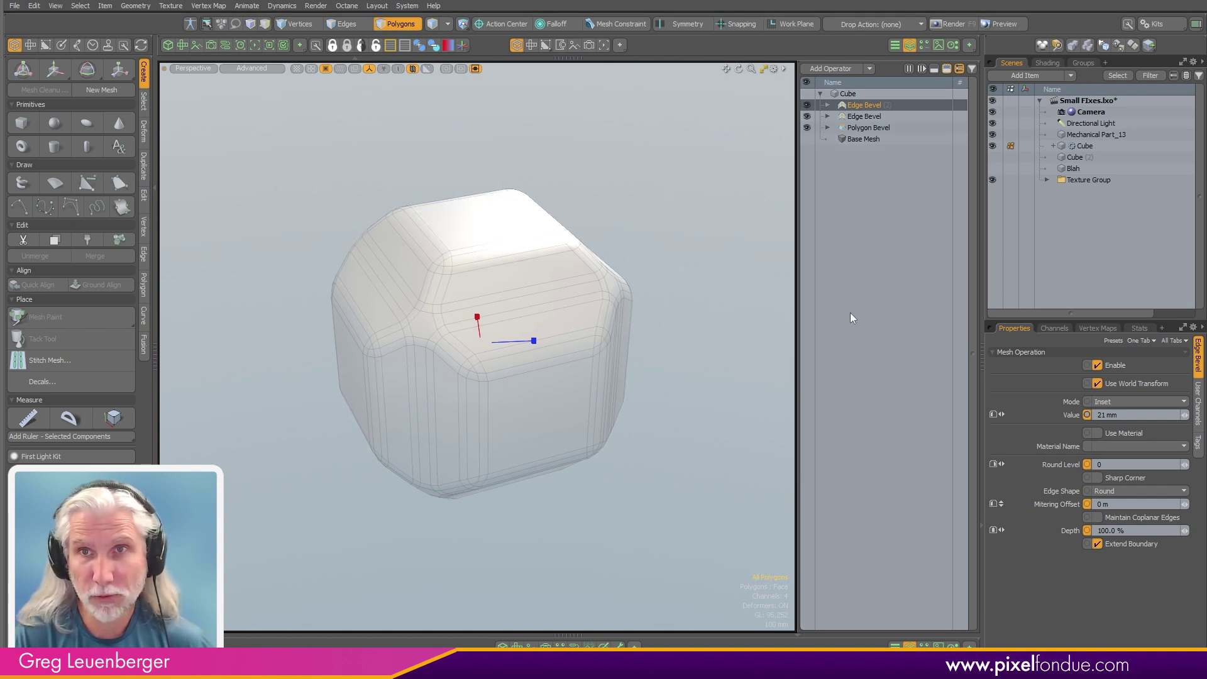
pyautogui.hotkey('ctrl', 'd')
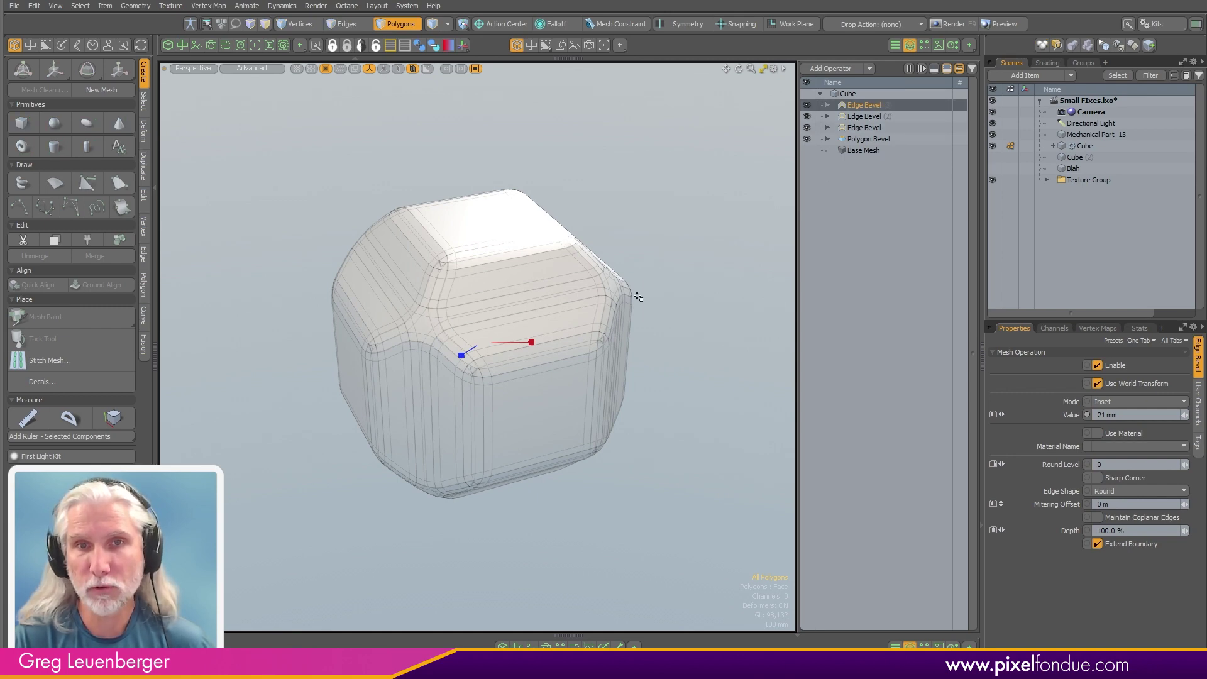
pyautogui.press('c')
pyautogui.moveTo(654, 287)
pyautogui.mouseDown()
pyautogui.moveTo(603, 286)
pyautogui.moveTo(643, 287)
pyautogui.mouseUp()
pyautogui.press('space')
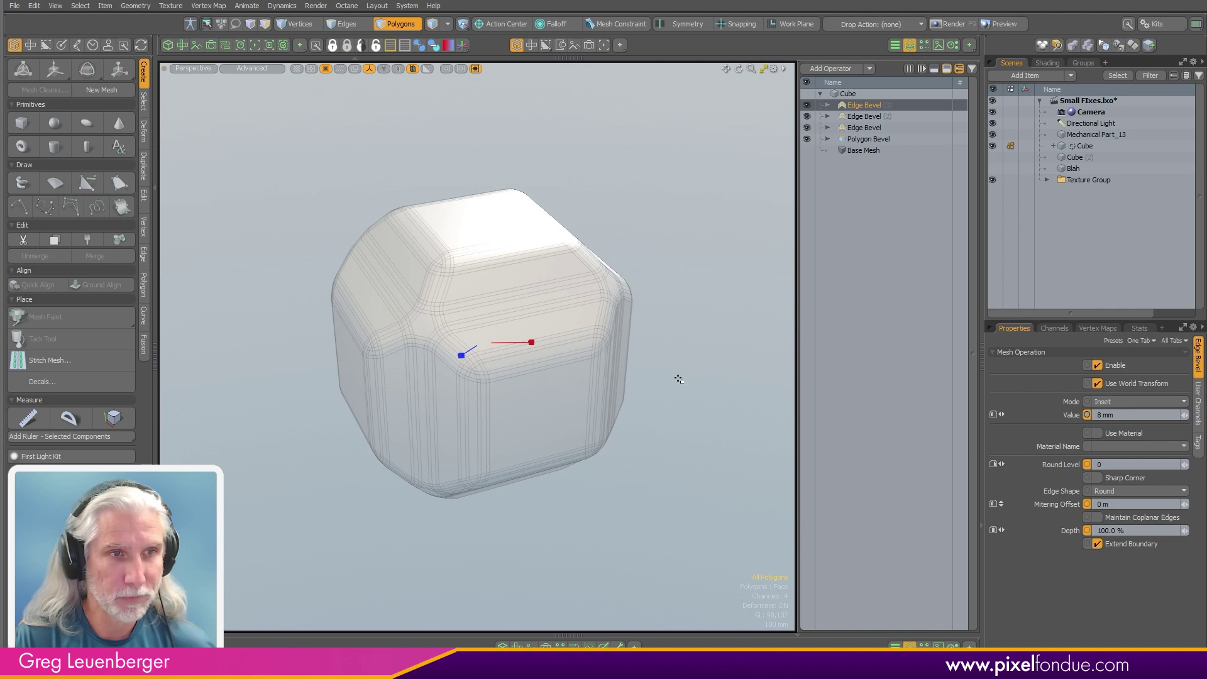
# - Show the schematic below the viewport and add the Cube and its four bevel operations to a workspace
pyautogui.click(574, 646)
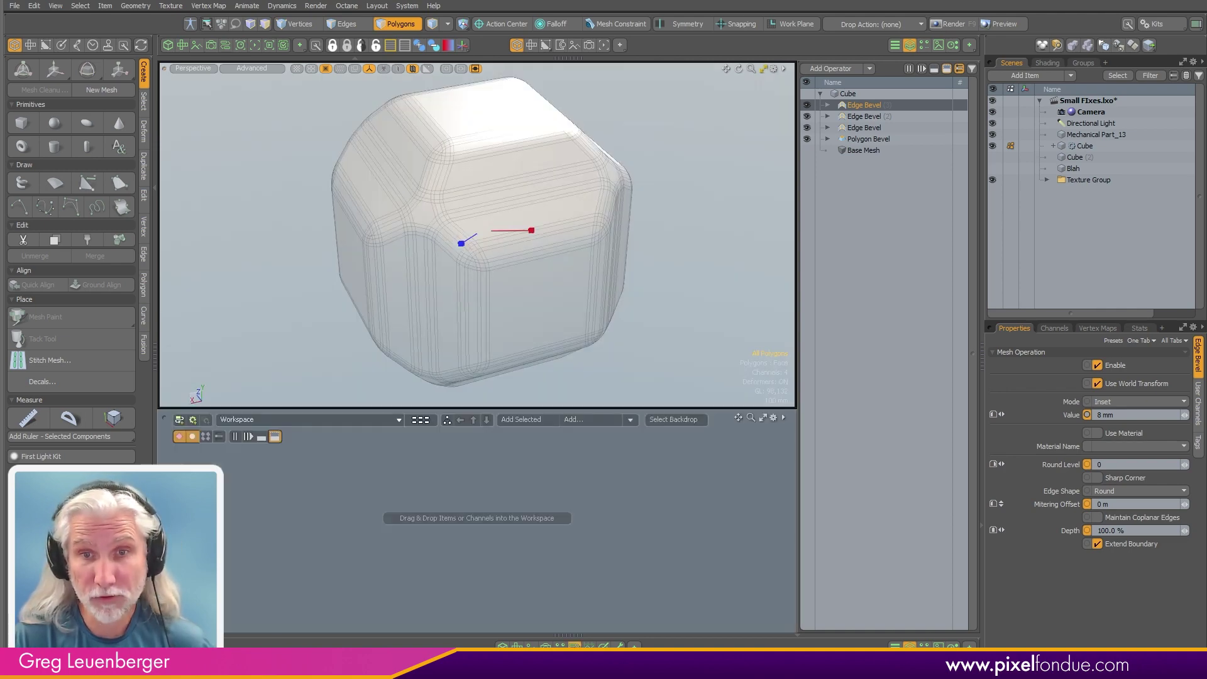
pyautogui.moveTo(854, 92); pyautogui.dragTo(465, 547)
pyautogui.click(553, 517)
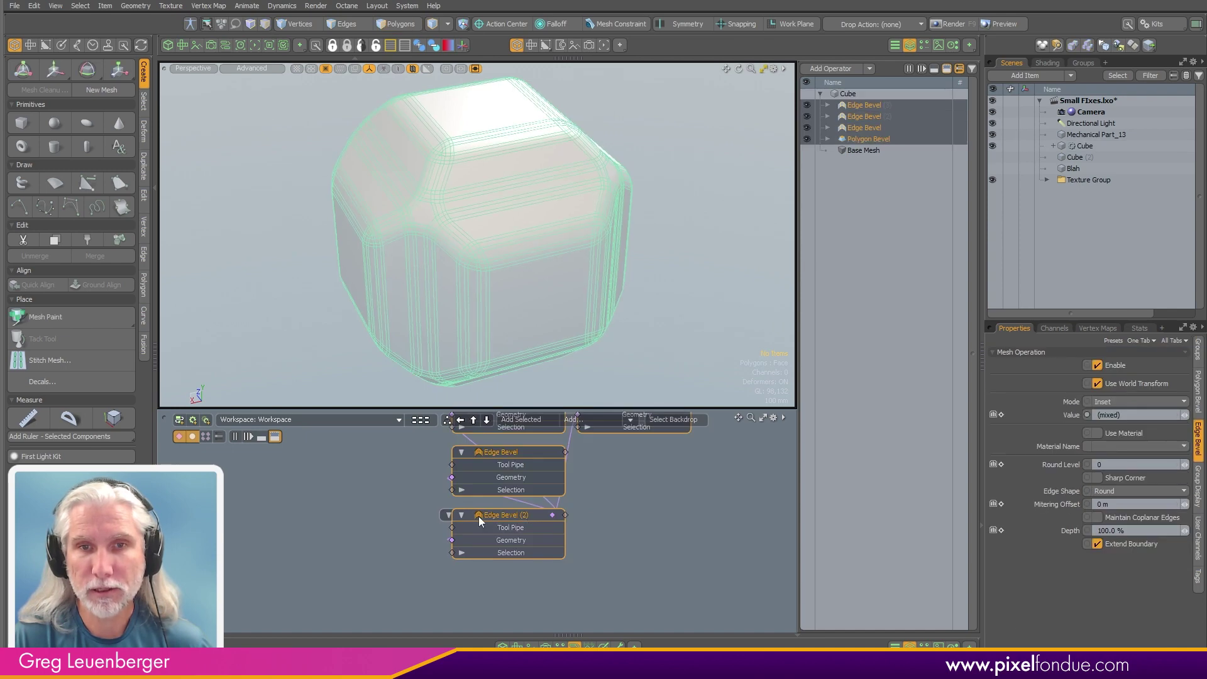
# - Place the Cube node to the left of the bevel nodes in the schematic and select it
pyautogui.scroll(1, 560, 546)
pyautogui.click(518, 574)
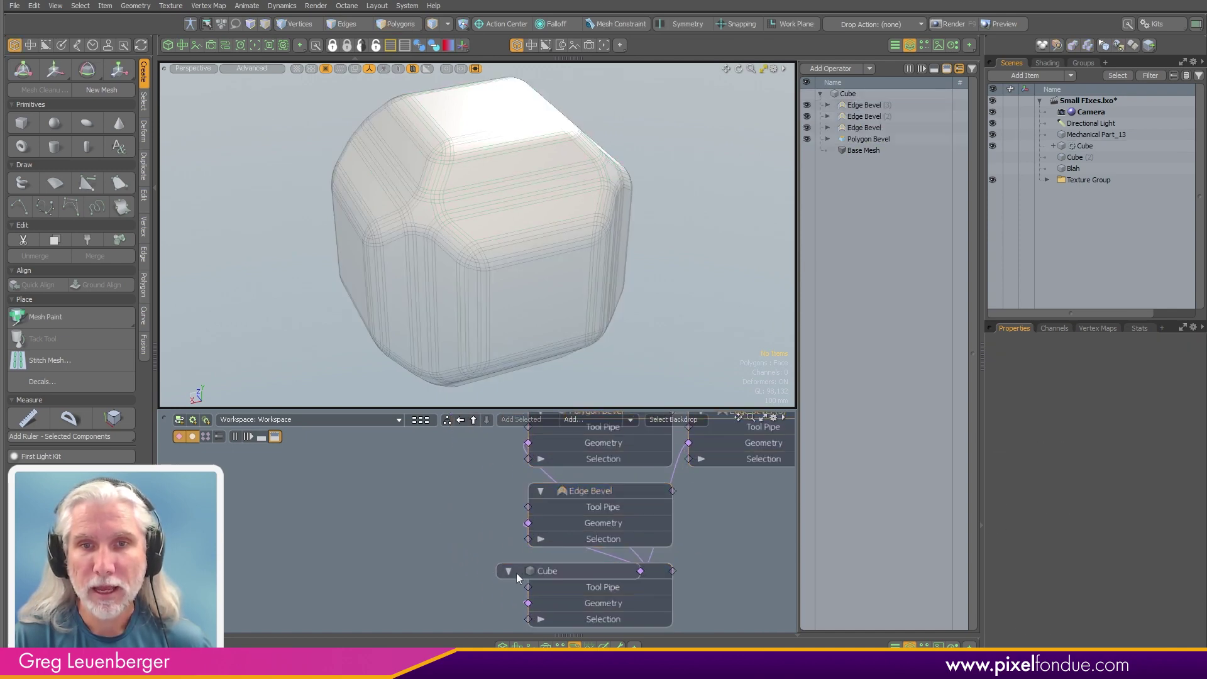
pyautogui.moveTo(551, 574); pyautogui.dragTo(270, 565)
pyautogui.scroll(-5, 432, 548)
pyautogui.keyDown('alt'); pyautogui.moveTo(432, 549); pyautogui.dragTo(368, 559); pyautogui.keyUp('alt')
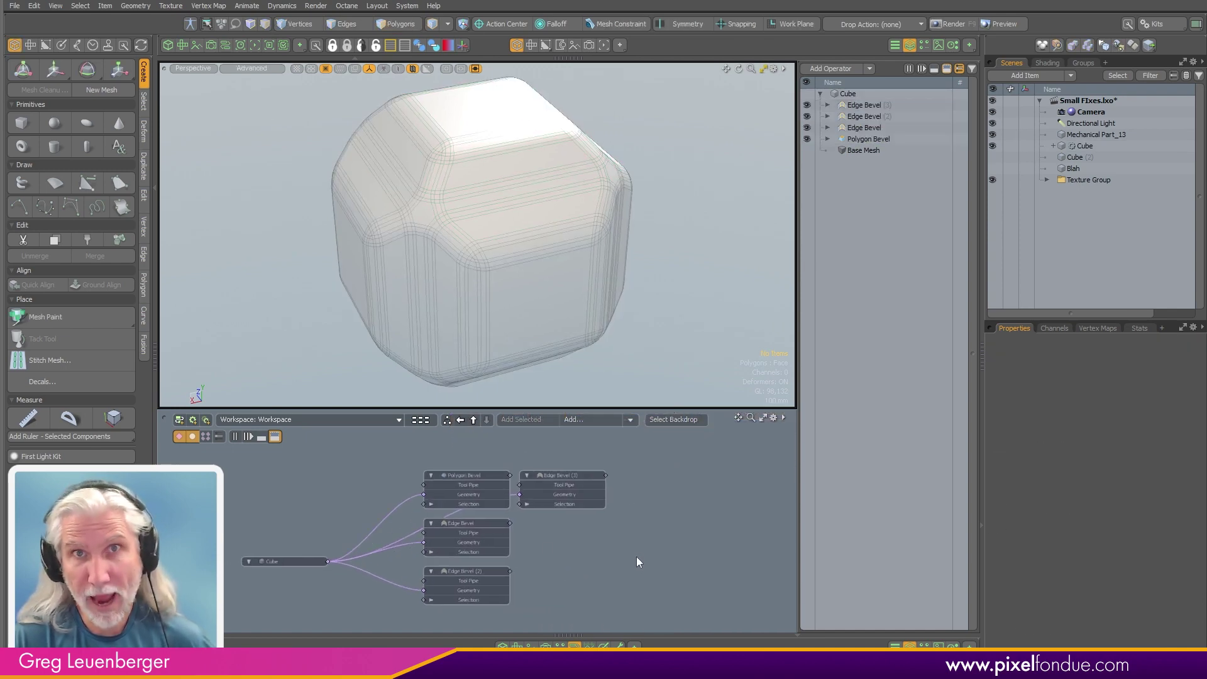
pyautogui.click(317, 561)
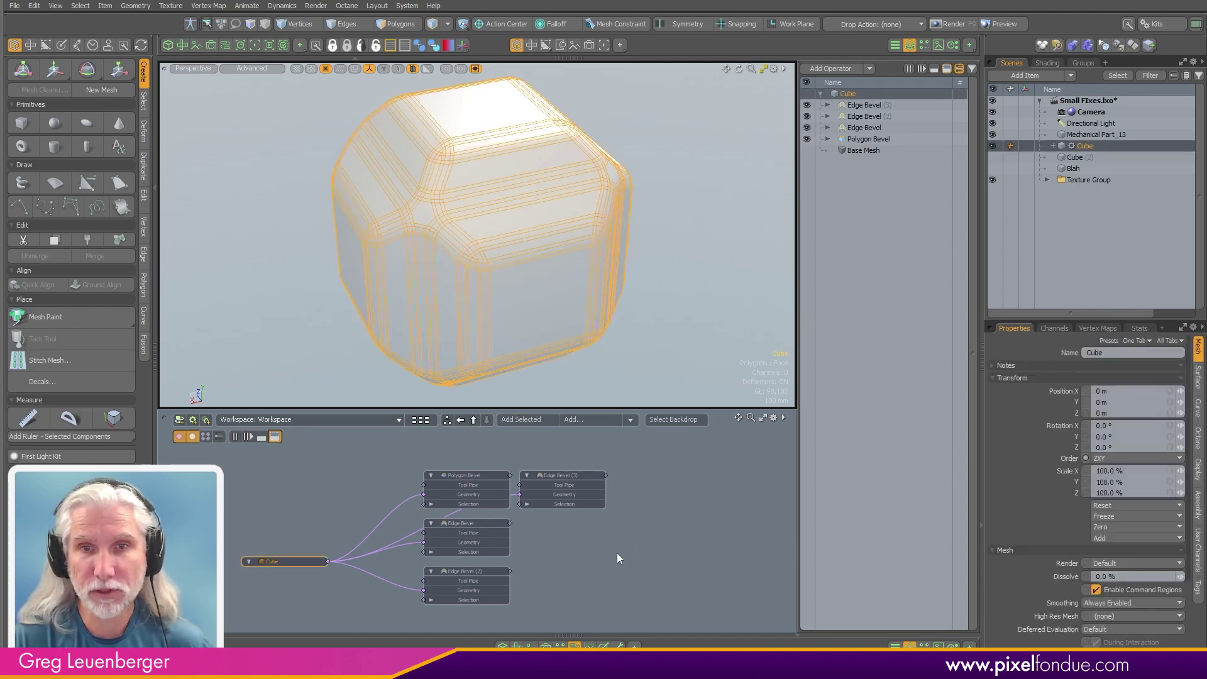
# - Add a Triangulate mesh operation to the schematic and place its node below Edge Bevel (3)
pyautogui.press('Tab')
pyautogui.write('trian')
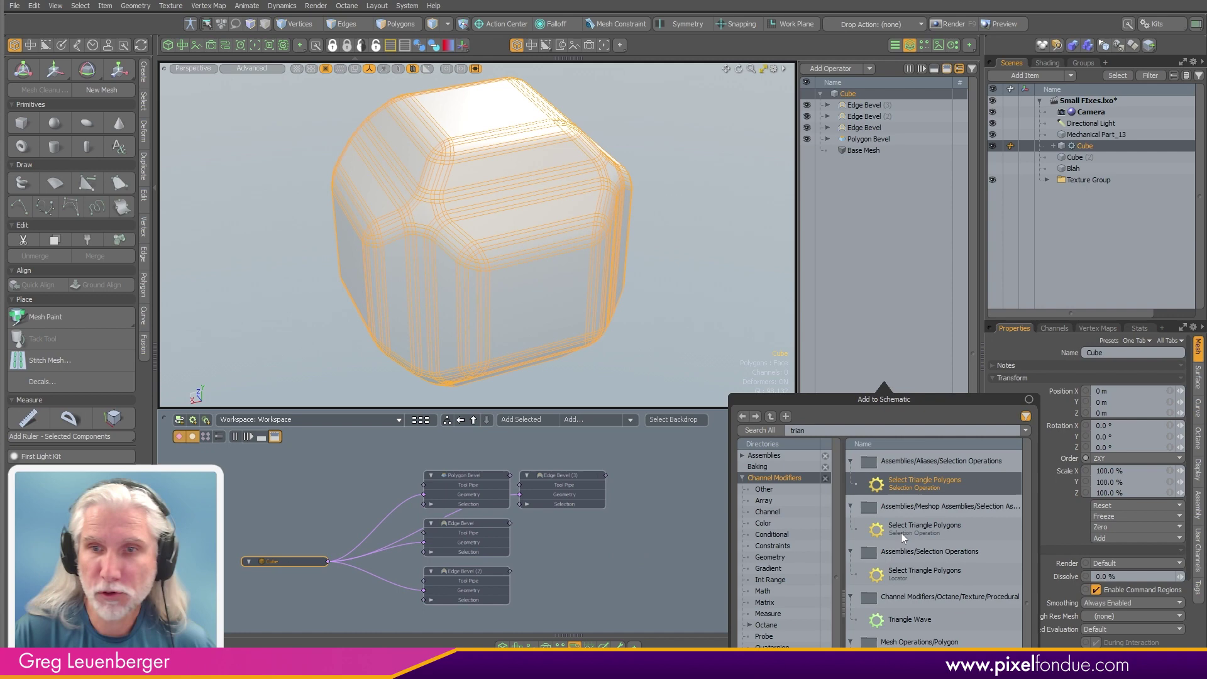
pyautogui.moveTo(860, 398); pyautogui.dragTo(734, 153)
pyautogui.doubleClick(780, 442)
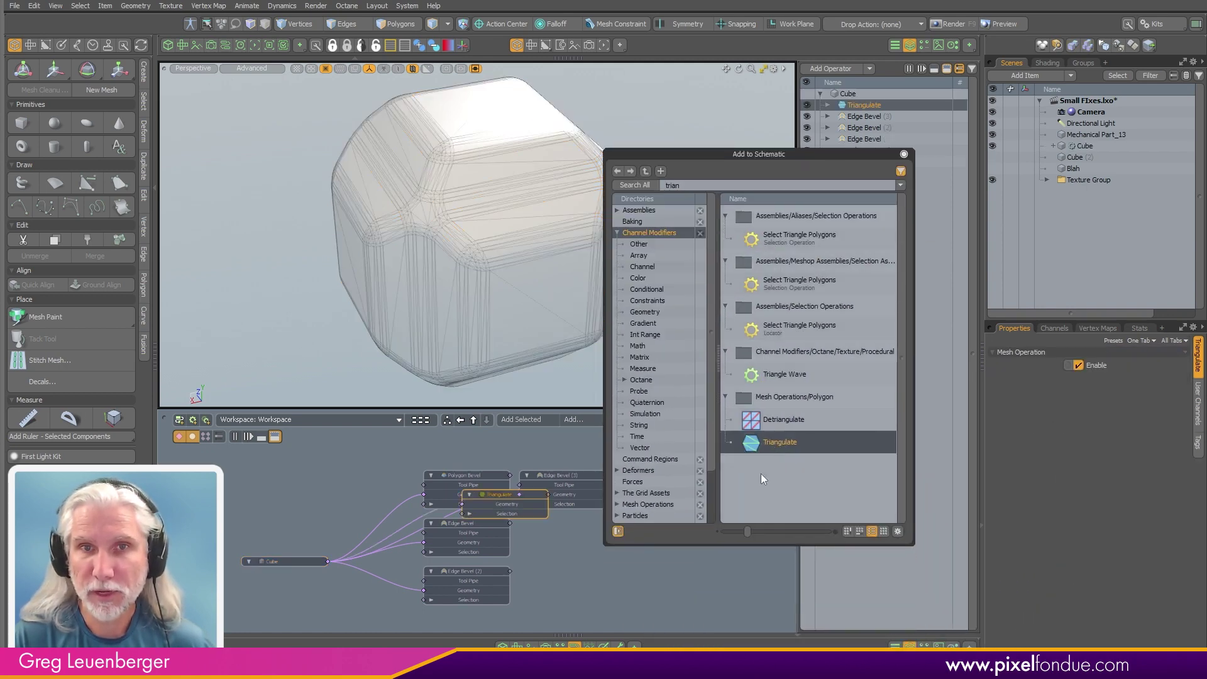
pyautogui.click(906, 155)
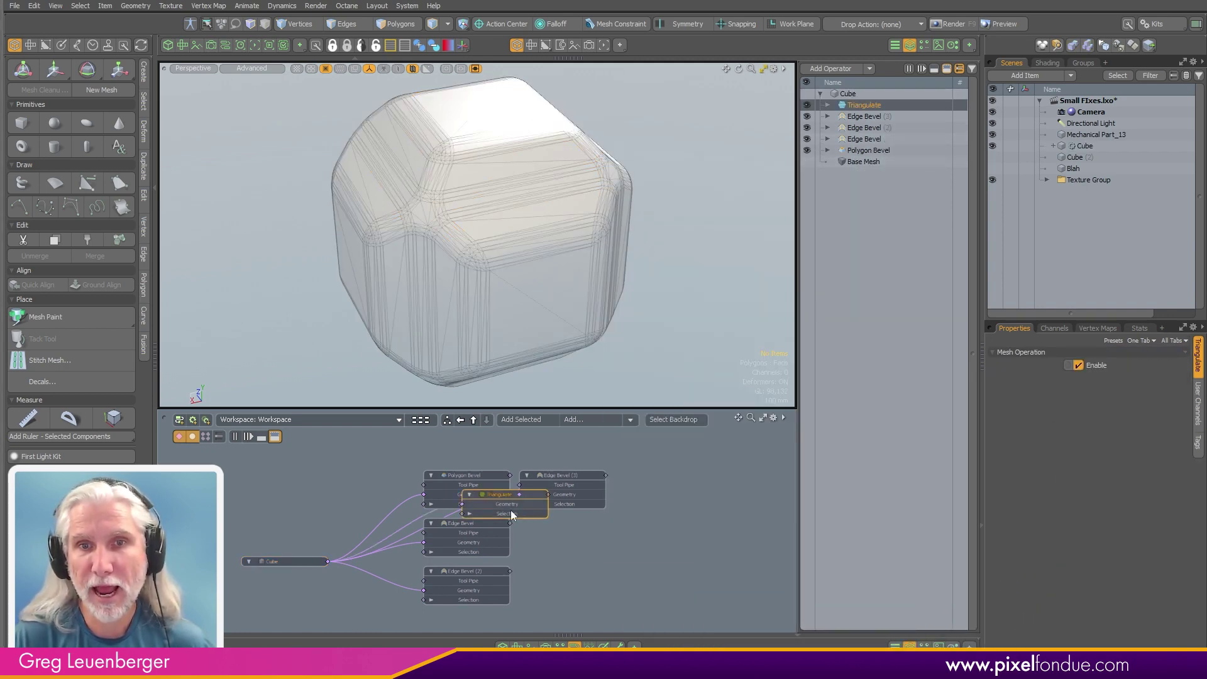
pyautogui.moveTo(525, 503); pyautogui.dragTo(582, 531)
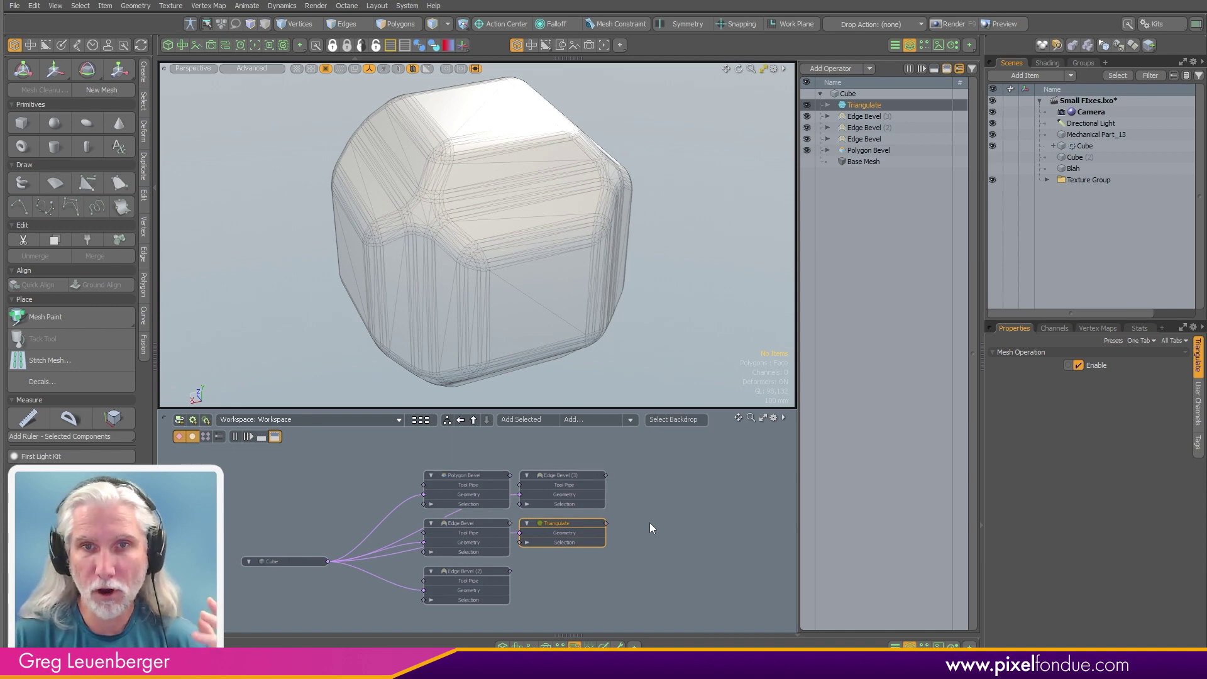
# - Try to convert the polygon type of the procedural Cube
pyautogui.moveTo(544, 476)
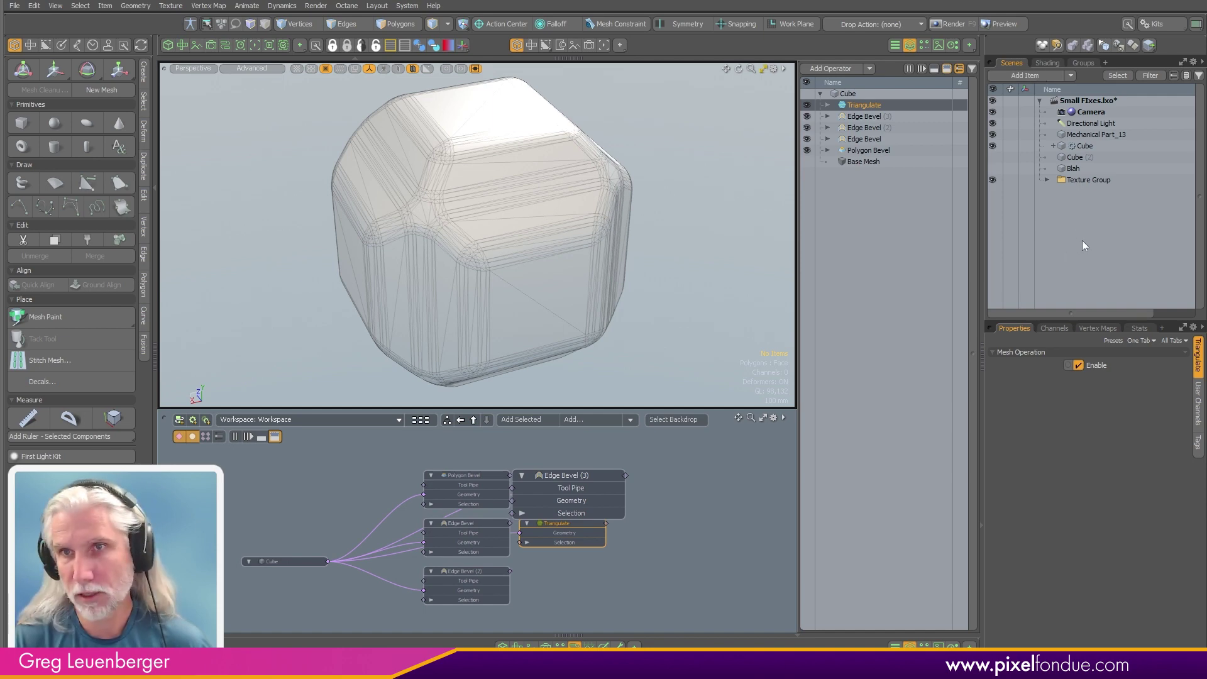
pyautogui.press('Tab')
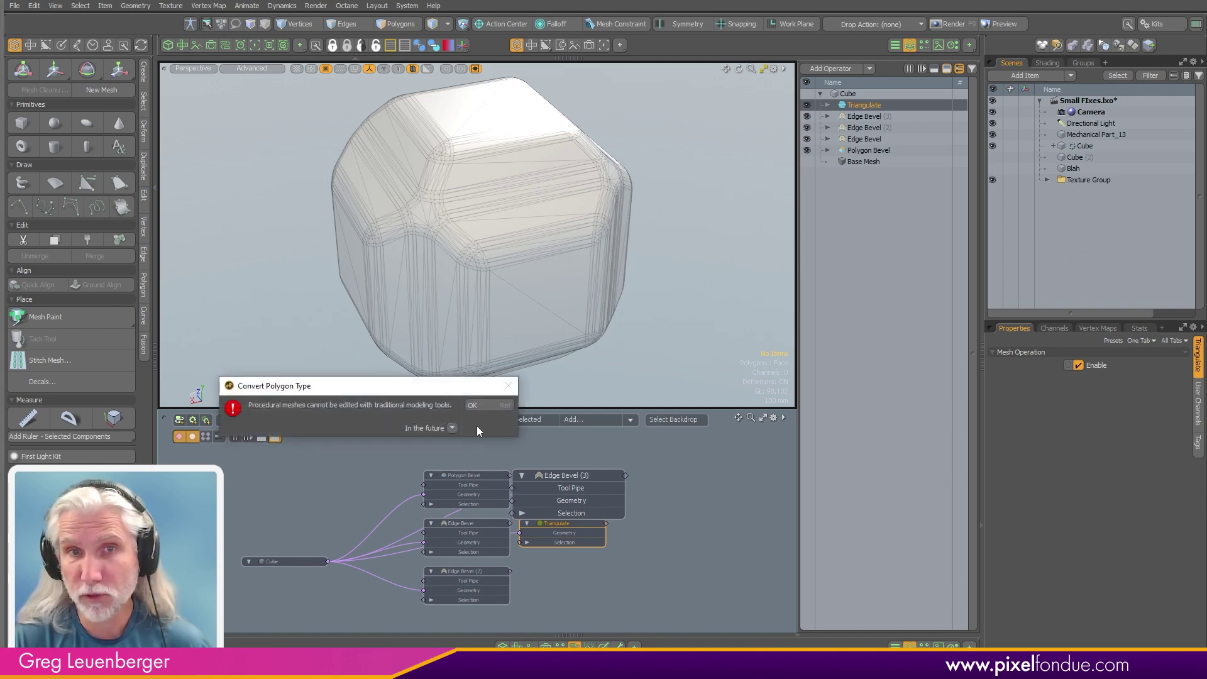
pyautogui.click(496, 405)
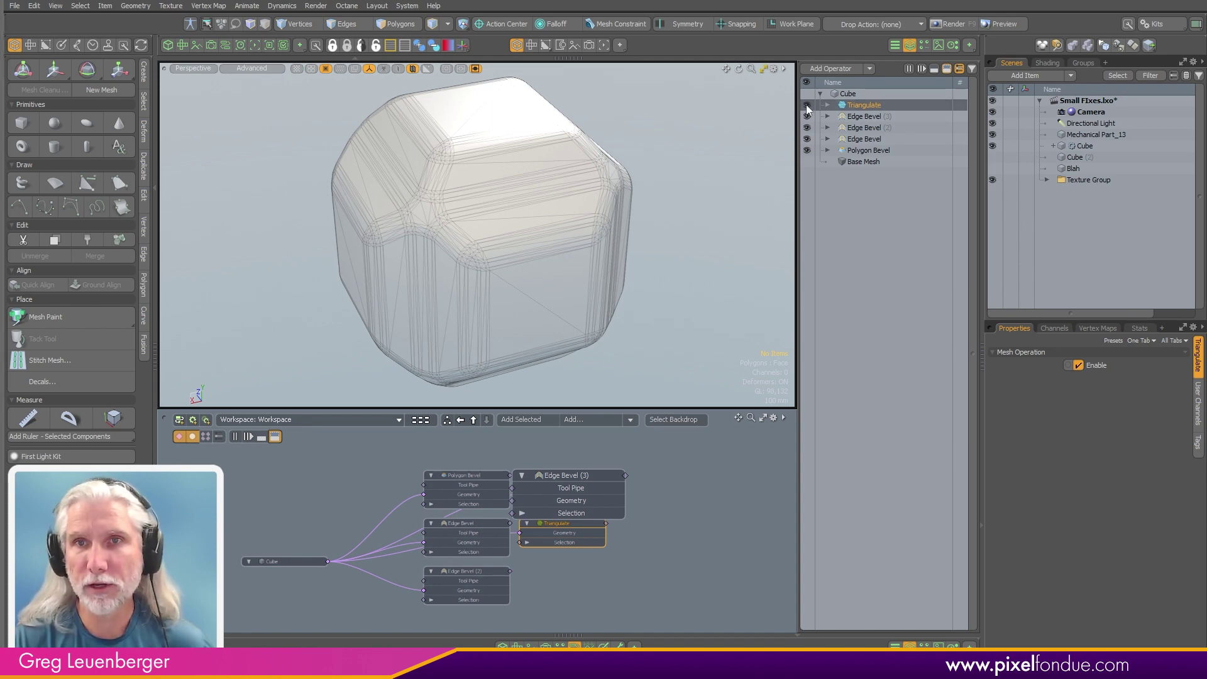
# - Disable the Triangulate and three Edge Bevel operations, and freeze the Cube's mesh operations
pyautogui.moveTo(808, 109); pyautogui.dragTo(807, 145)
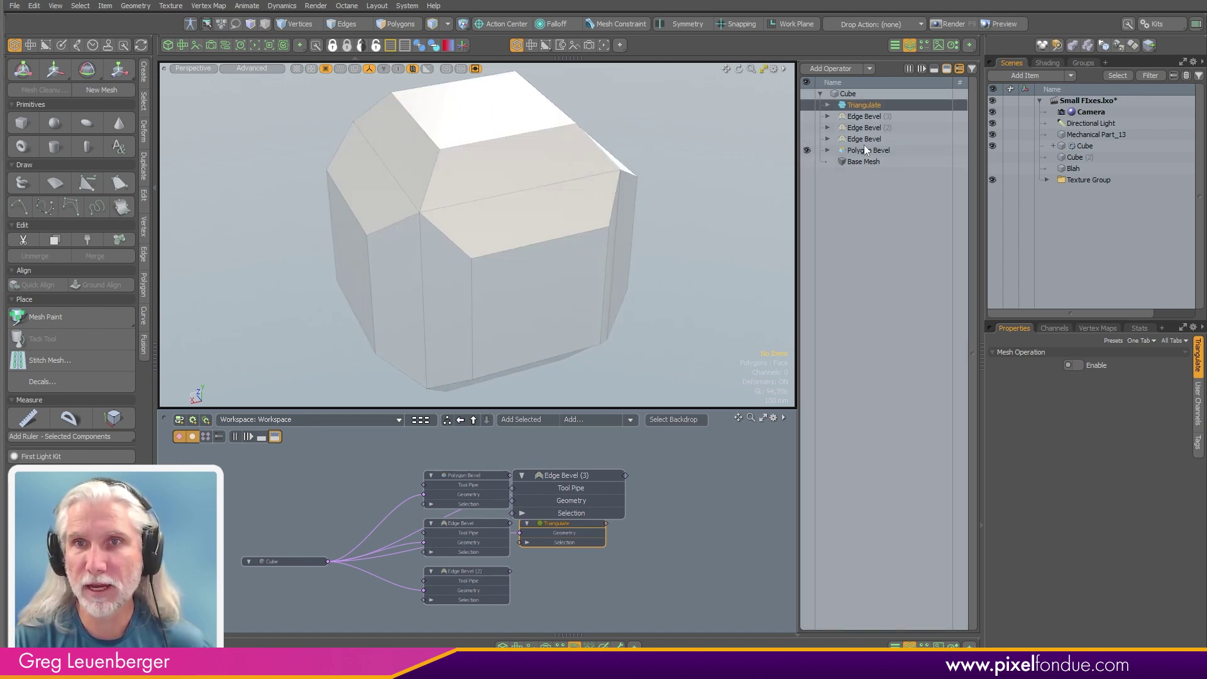
pyautogui.click(865, 96)
pyautogui.rightClick(1076, 144)
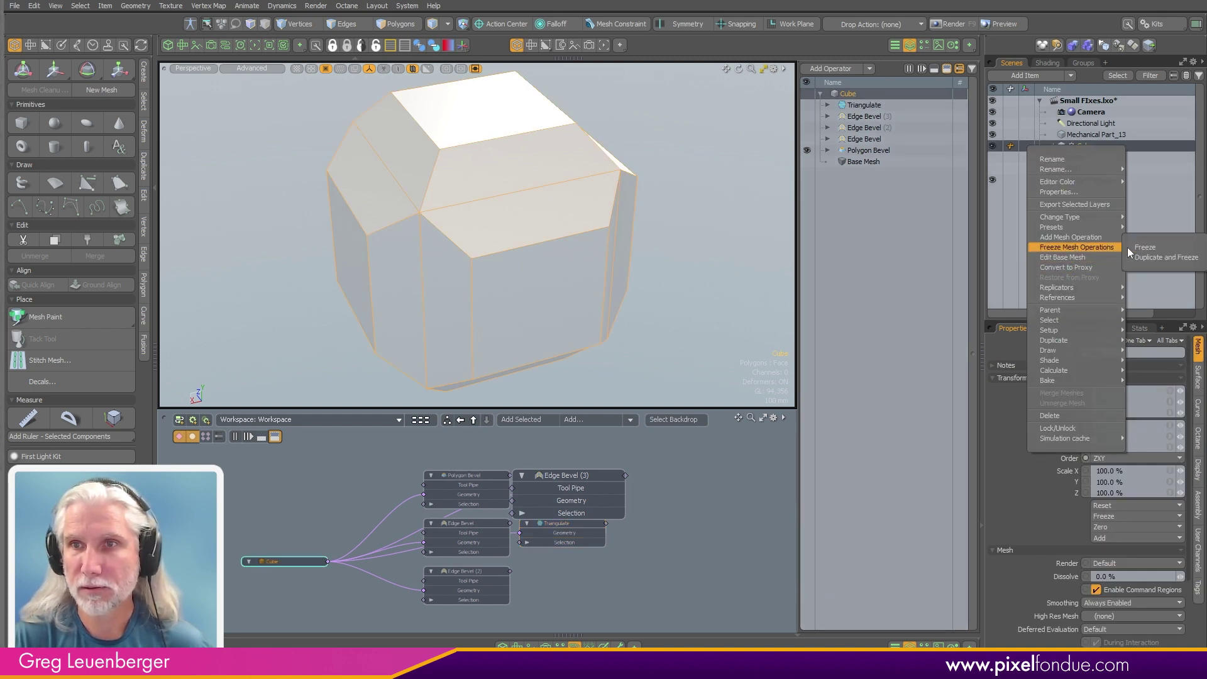
pyautogui.click(1126, 248)
# - Select three adjoining faces of the Cube, convert the selection to edges, and hide the schematic
pyautogui.press('3')
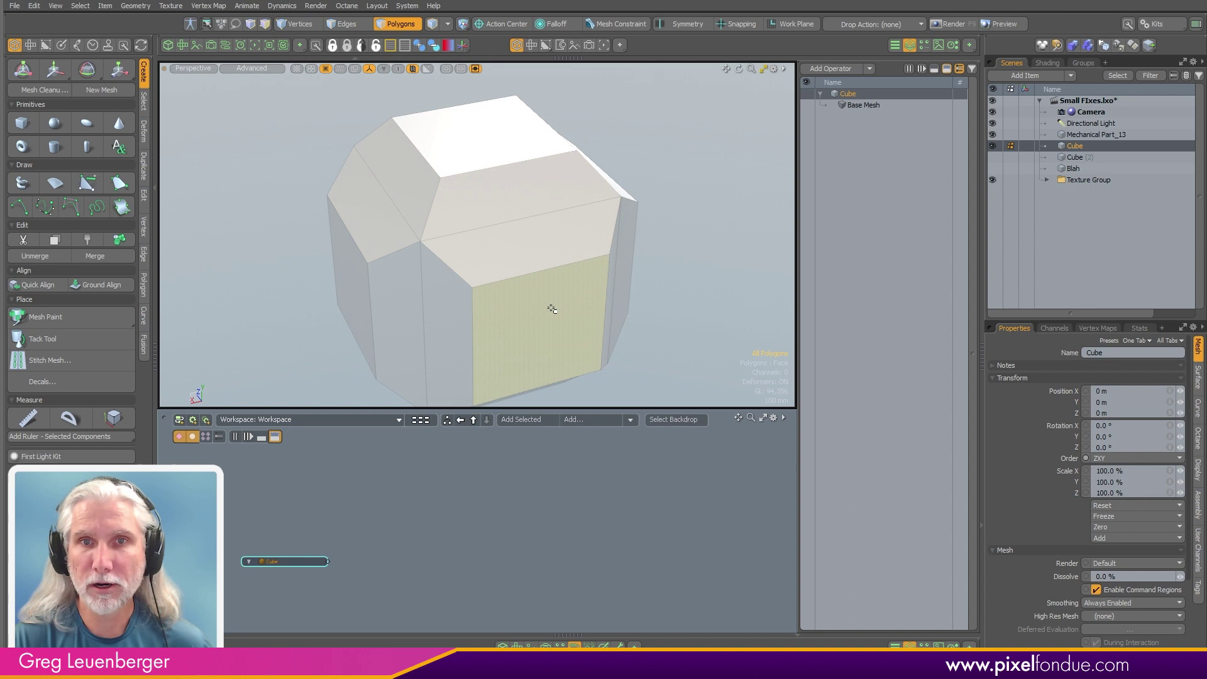
pyautogui.moveTo(553, 307)
pyautogui.mouseDown()
pyautogui.moveTo(526, 196)
pyautogui.moveTo(539, 235)
pyautogui.moveTo(719, 224)
pyautogui.moveTo(694, 258)
pyautogui.mouseUp()
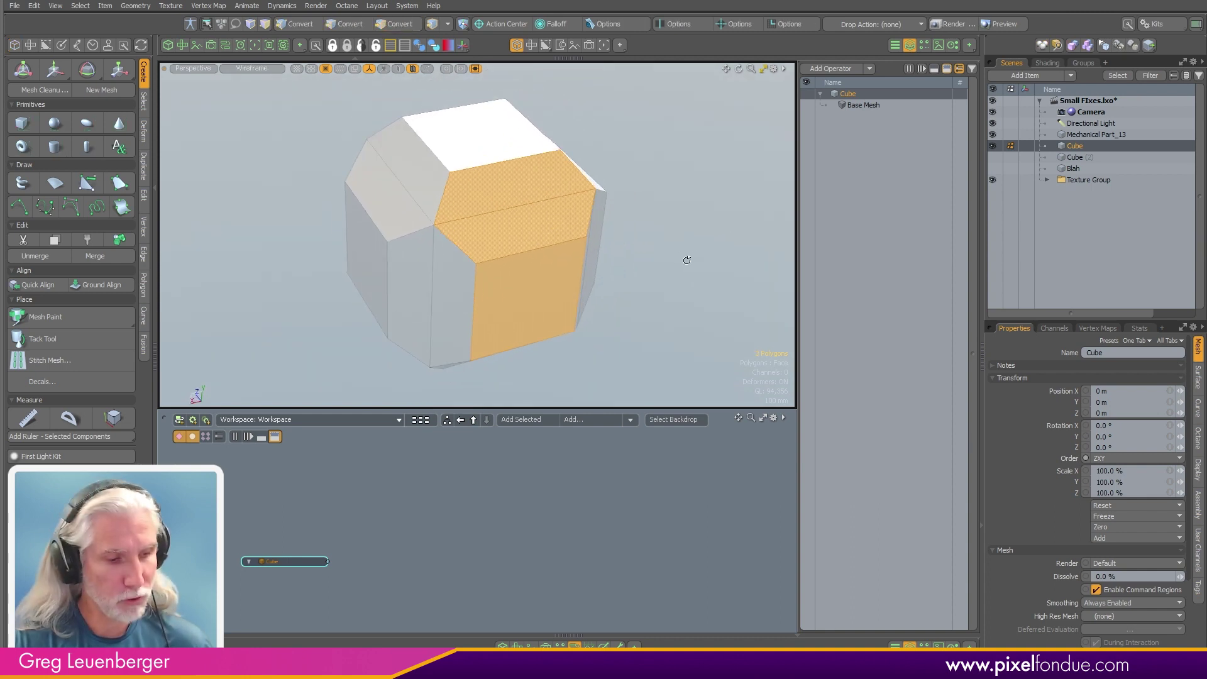
pyautogui.hotkey('alt', '2')
pyautogui.click(573, 646)
pyautogui.scroll(3, 569, 356)
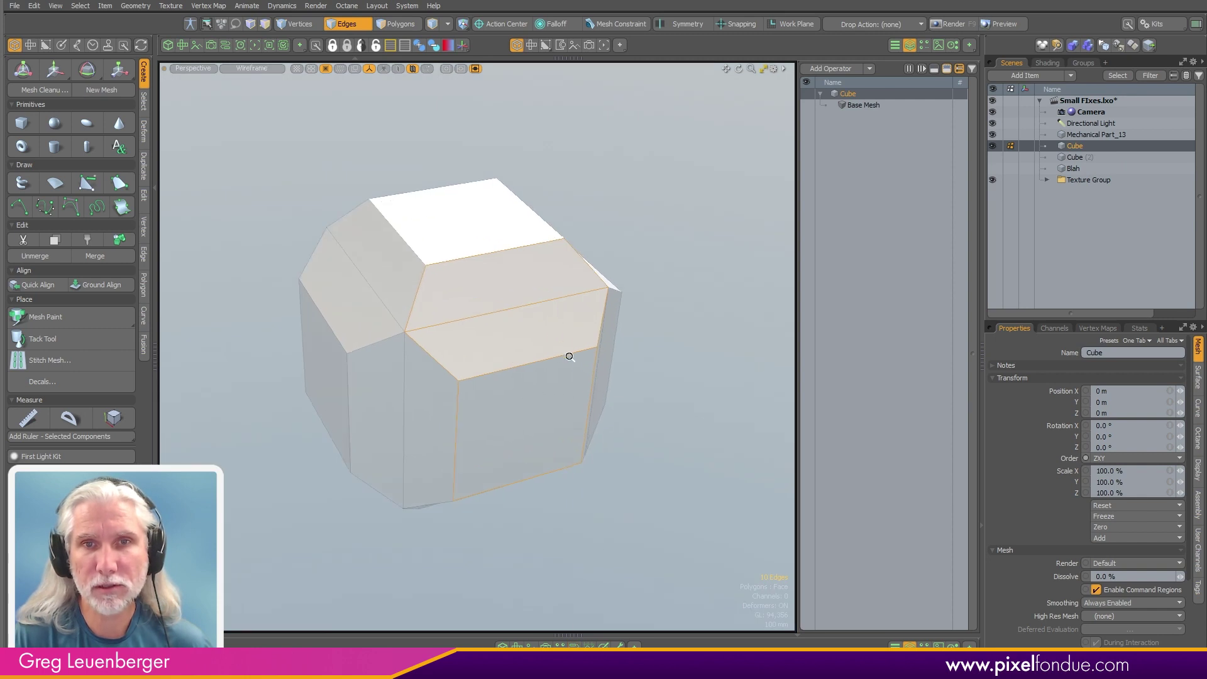
# - Convert the edge selection back to the three polygons, and convert those to their boundary edges
pyautogui.keyDown('alt'); pyautogui.moveTo(568, 356); pyautogui.dragTo(640, 373); pyautogui.keyUp('alt')
pyautogui.hotkey('alt', '3')
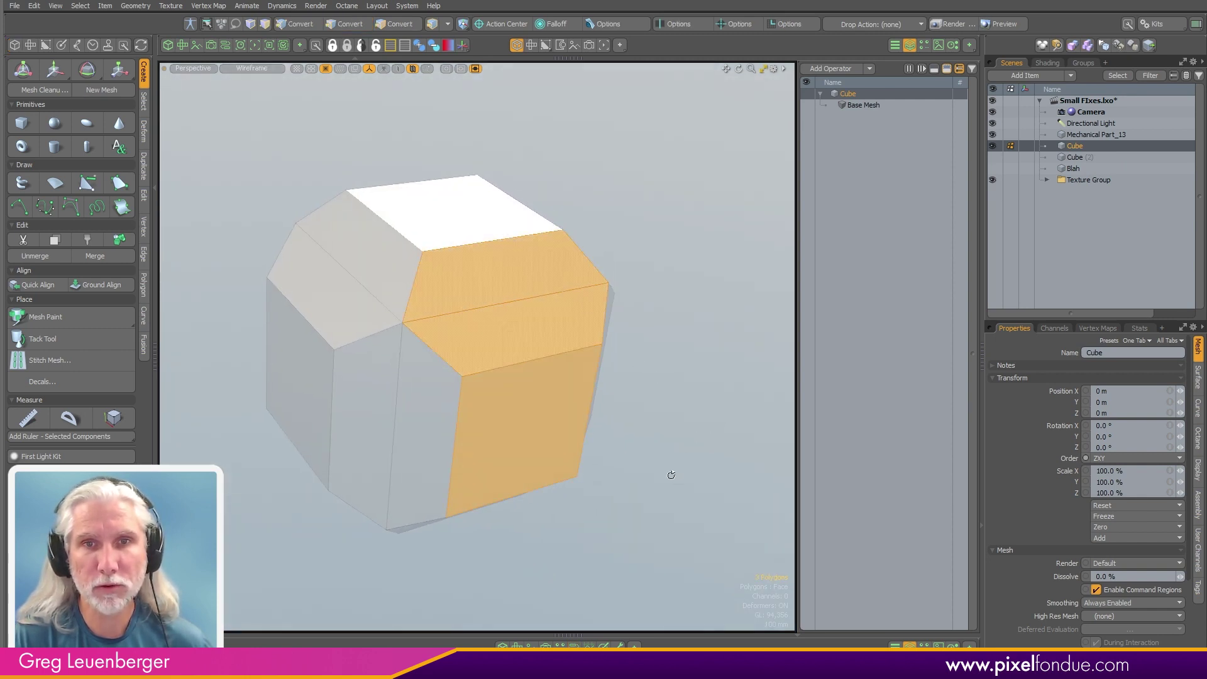
pyautogui.keyDown('alt'); pyautogui.moveTo(671, 477); pyautogui.dragTo(693, 460); pyautogui.keyUp('alt')
pyautogui.hotkey('alt', '2')
# - Try a 28 mm Edge Bevel with round level 4 on the boundary edges, and undo it
pyautogui.press('b')
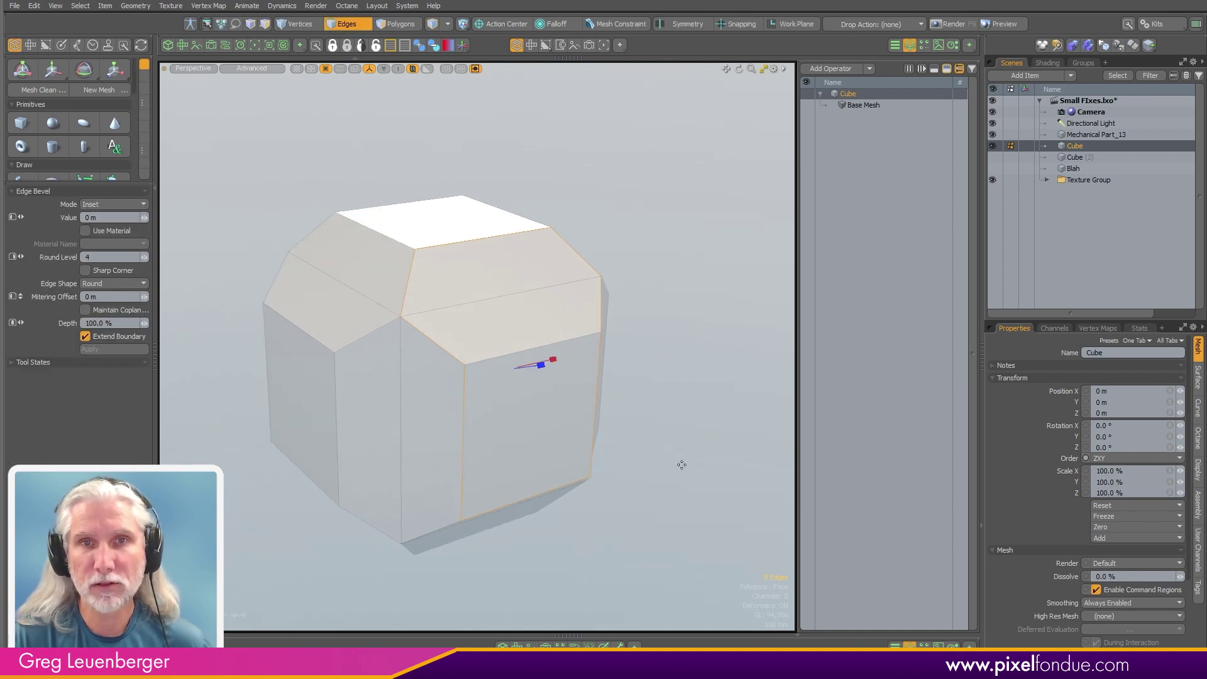
pyautogui.keyDown('alt'); pyautogui.moveTo(478, 415); pyautogui.dragTo(576, 430); pyautogui.keyUp('alt')
pyautogui.scroll(2, 517, 450)
pyautogui.press('ctrl')
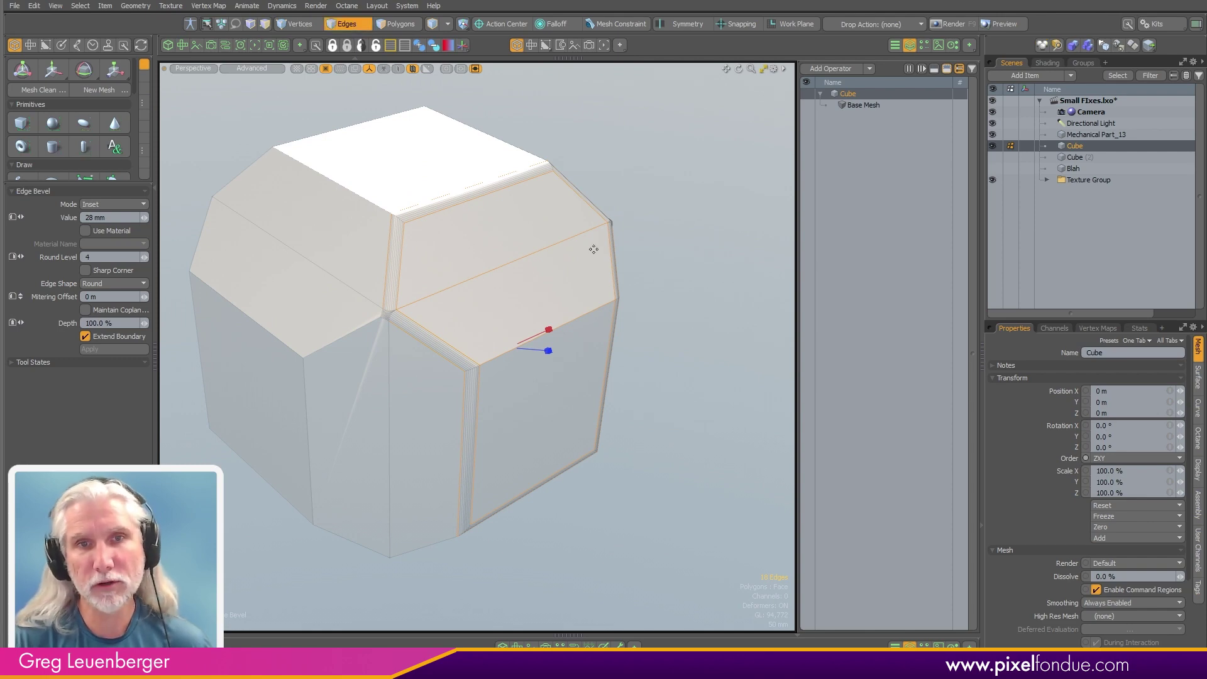
pyautogui.keyDown('alt'); pyautogui.moveTo(538, 412); pyautogui.dragTo(507, 368); pyautogui.keyUp('alt')
pyautogui.press('Escape')
pyautogui.keyDown('alt'); pyautogui.moveTo(702, 324); pyautogui.dragTo(619, 343); pyautogui.keyUp('alt')
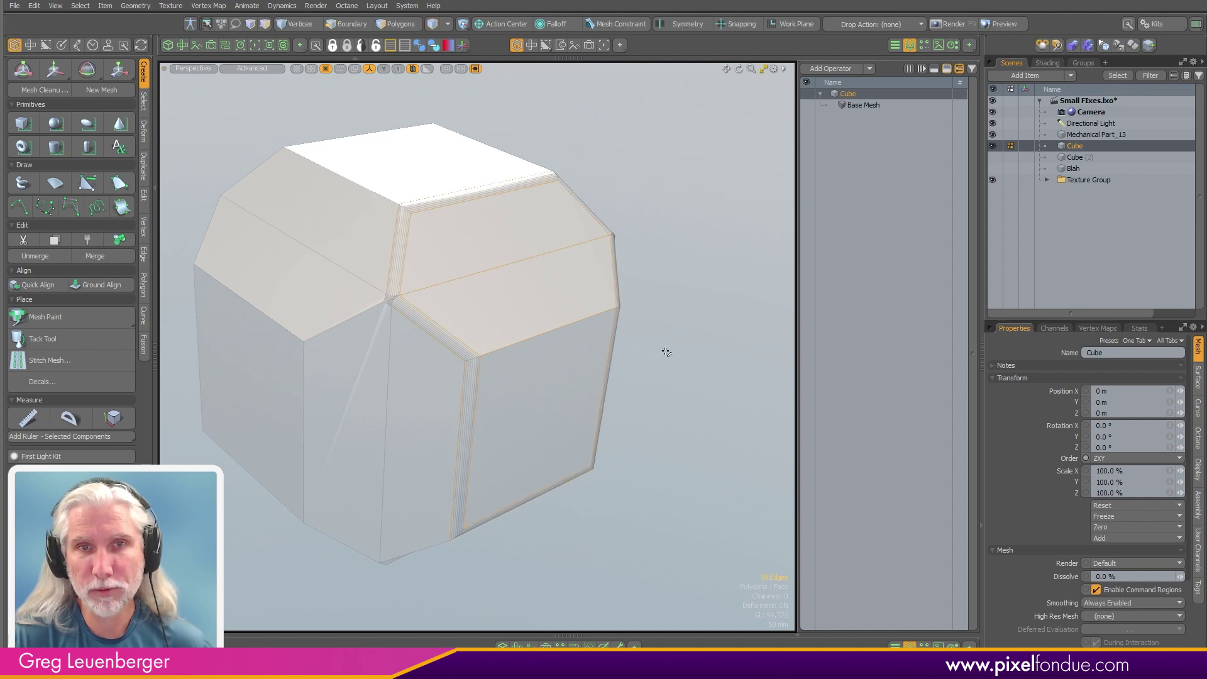
pyautogui.hotkey('ctrl', 'z')
# - Hide the mesh operations list and show the Cube's mini properties in item mode, placed clear of the mesh
pyautogui.click(909, 47)
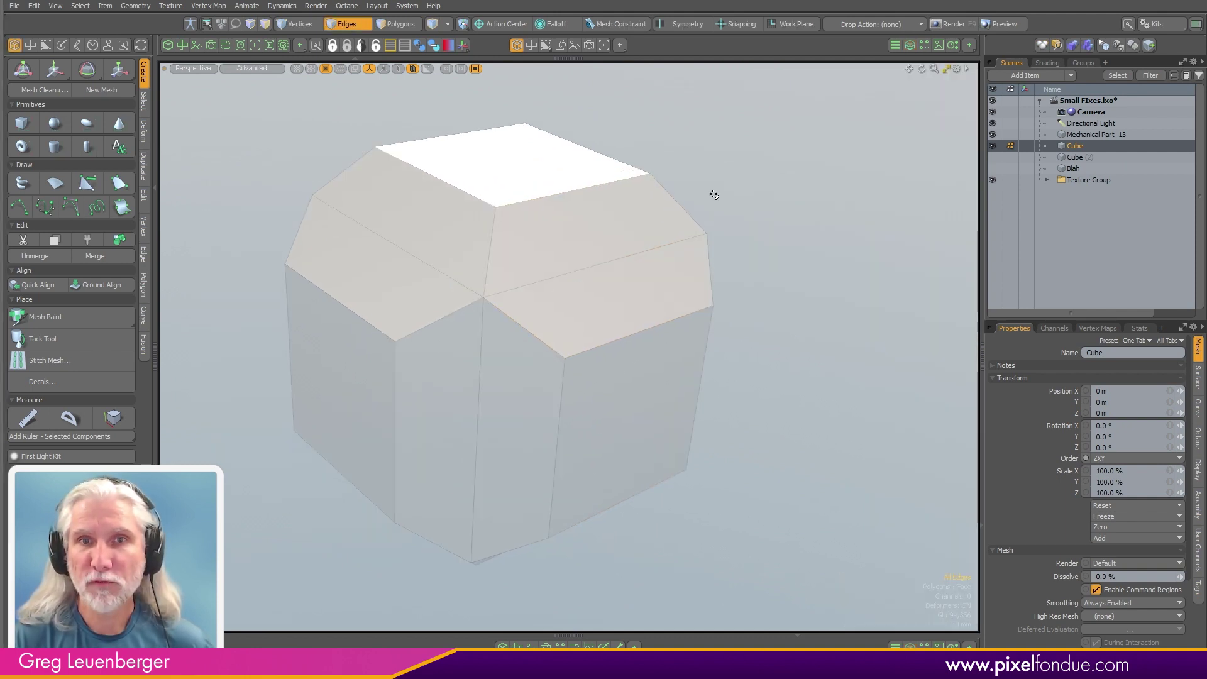
pyautogui.scroll(-1, 698, 262)
pyautogui.keyDown('alt'); pyautogui.keyDown('shift'); pyautogui.moveTo(698, 262); pyautogui.dragTo(619, 291); pyautogui.keyUp('shift'); pyautogui.keyUp('alt')
pyautogui.press('5')
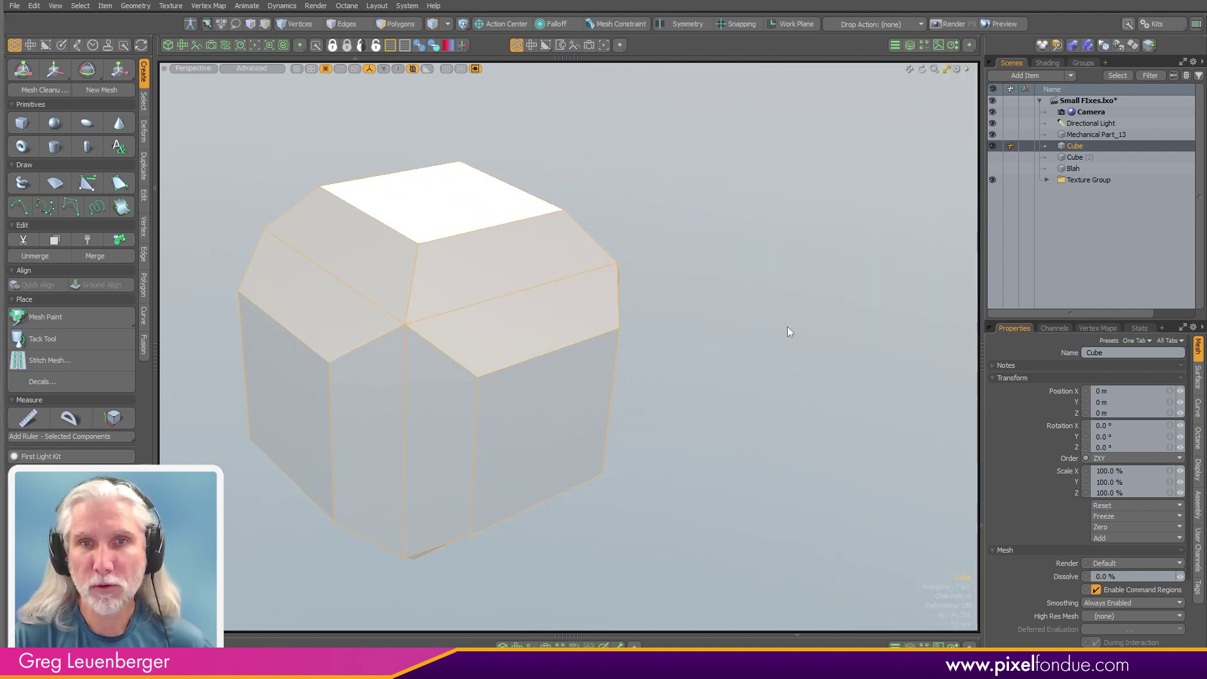
pyautogui.press('k')
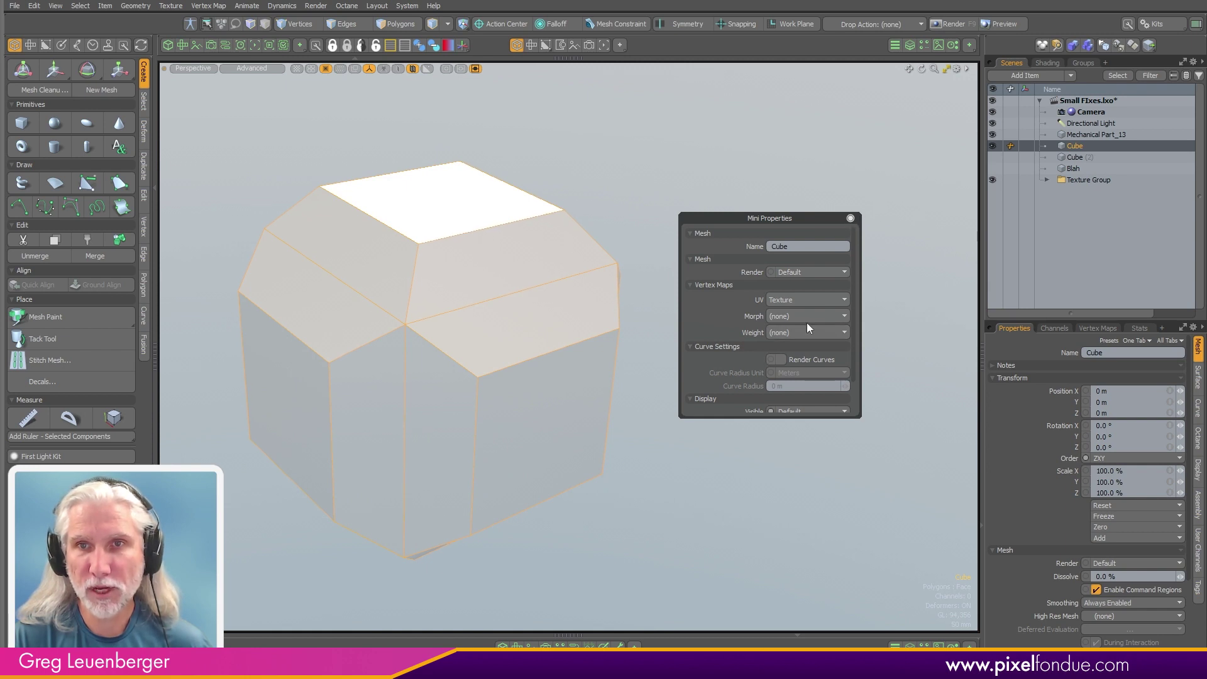
pyautogui.moveTo(766, 216); pyautogui.dragTo(692, 396)
pyautogui.moveTo(768, 410); pyautogui.dragTo(915, 124)
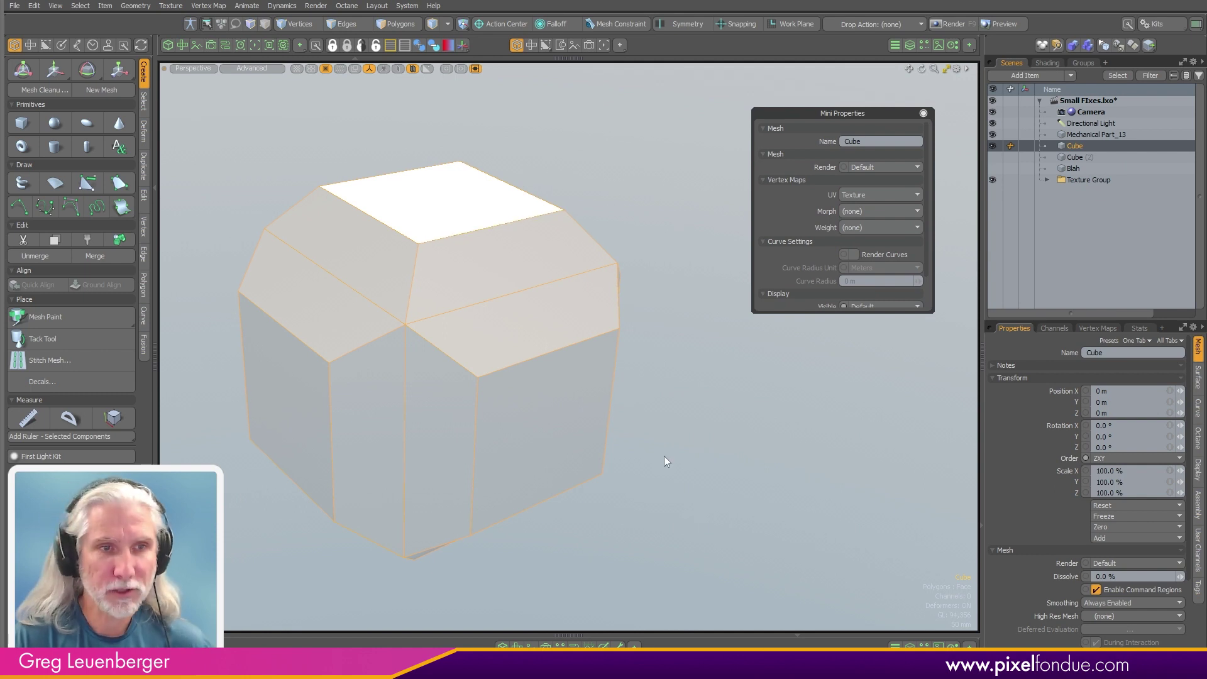
pyautogui.scroll(-1, 714, 427)
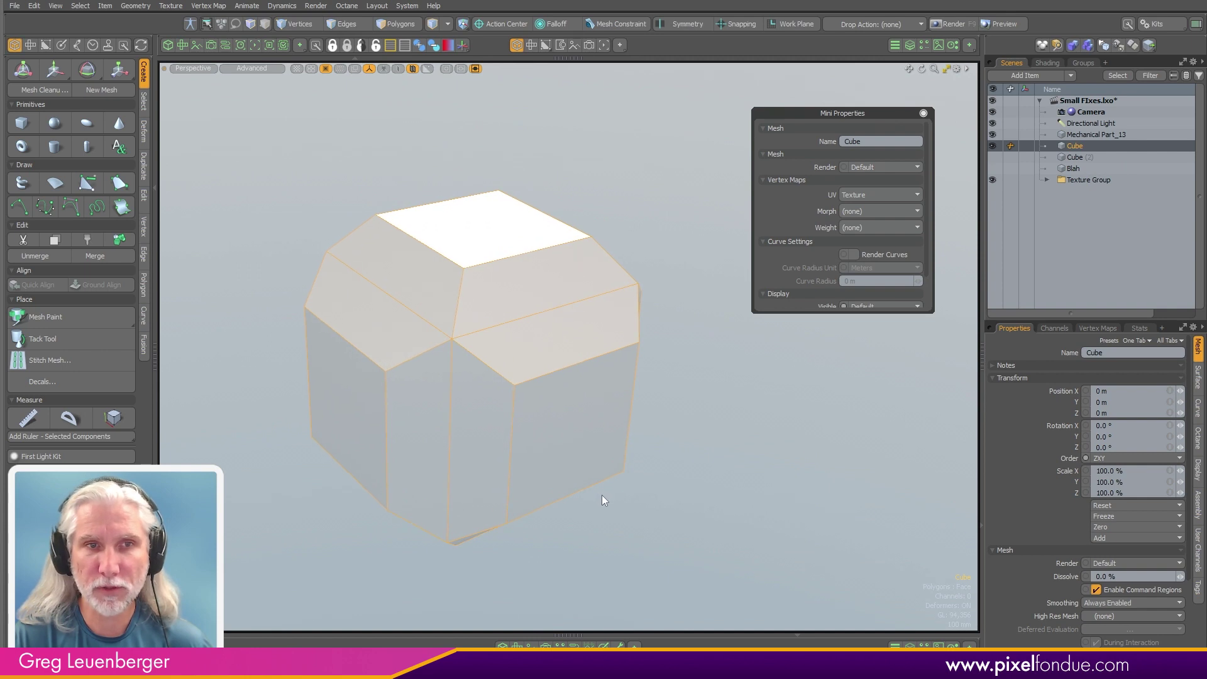
# - Start Scale on the Cube's polygons with a Linear falloff, and close the mini properties
pyautogui.press('3')
pyautogui.click(689, 483)
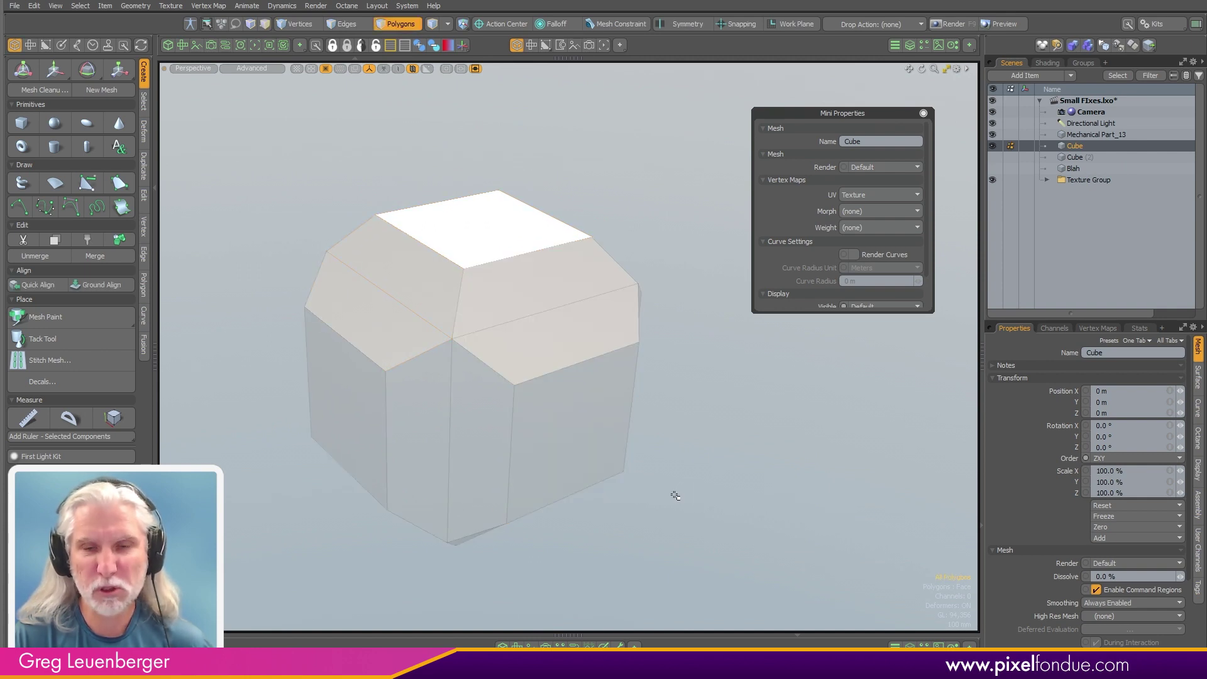
pyautogui.press('r')
pyautogui.press('ctrl')
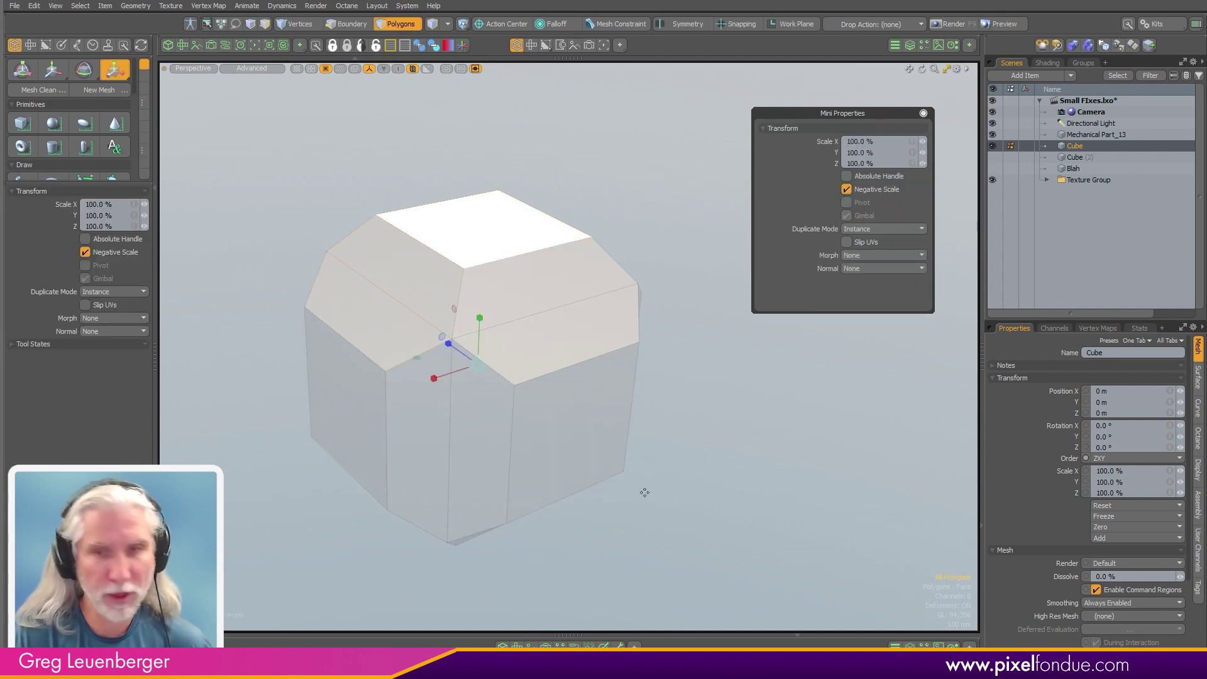
pyautogui.hotkey('ctrl', '2')
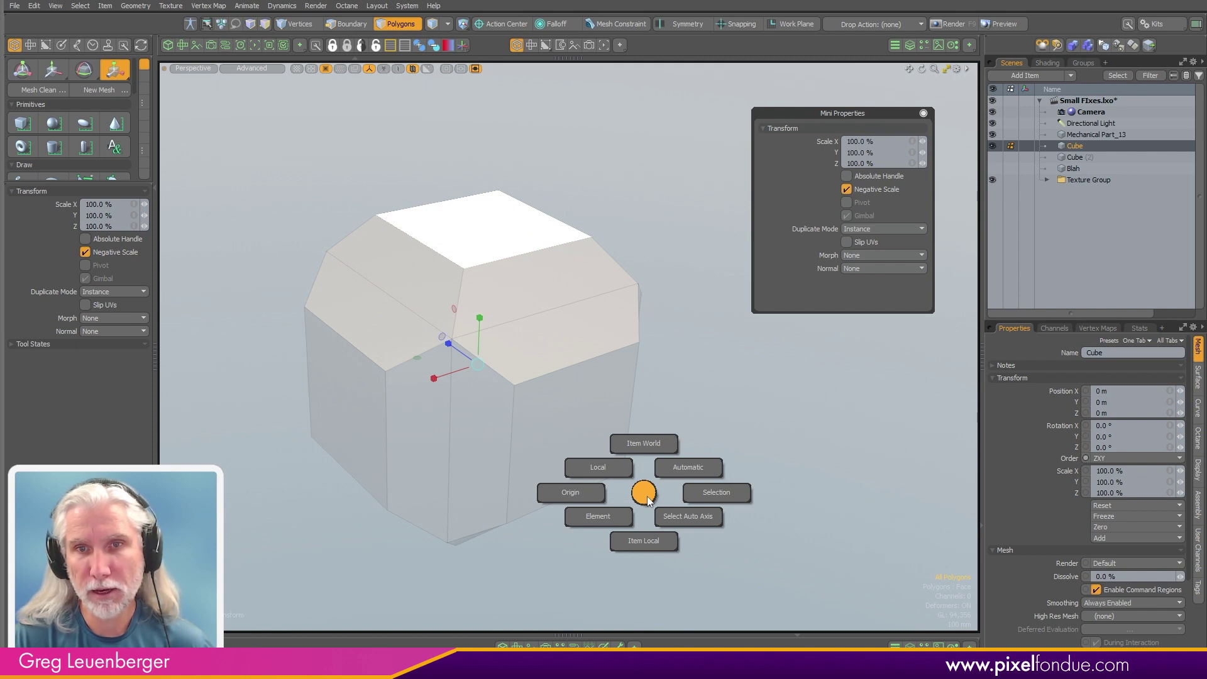
pyautogui.hotkey('ctrl', 'f')
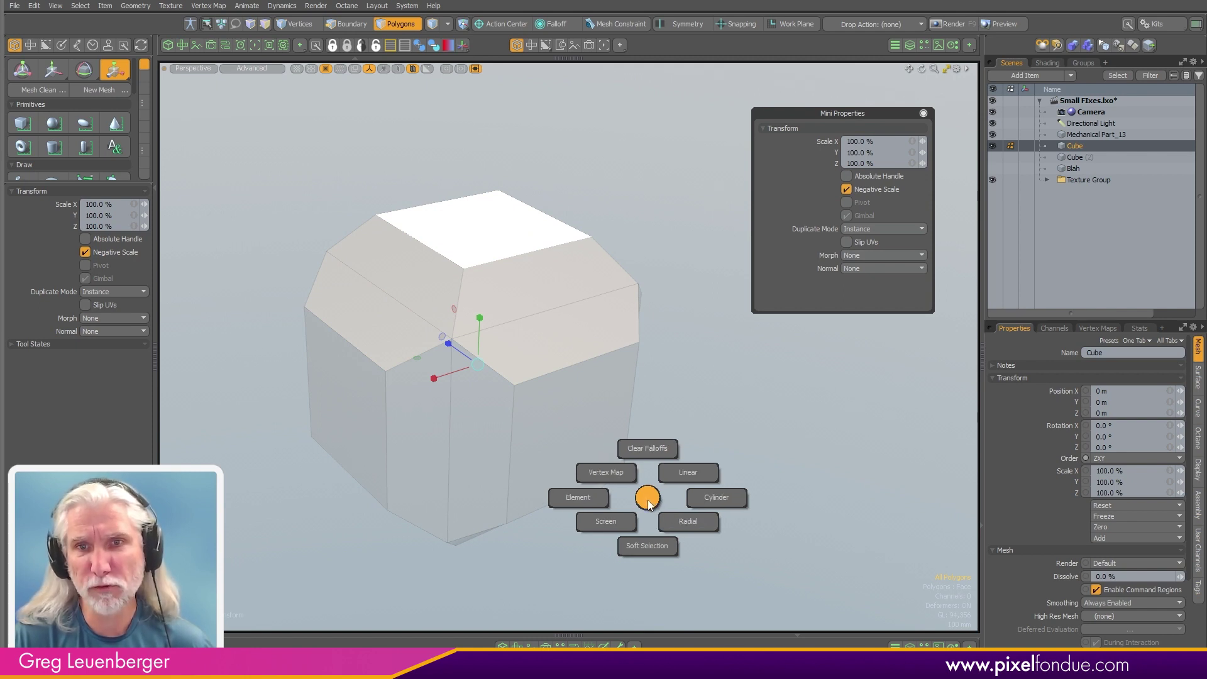
pyautogui.click(688, 472)
pyautogui.keyDown('alt'); pyautogui.moveTo(654, 464); pyautogui.dragTo(706, 480); pyautogui.keyUp('alt')
pyautogui.press('k')
pyautogui.click(752, 558)
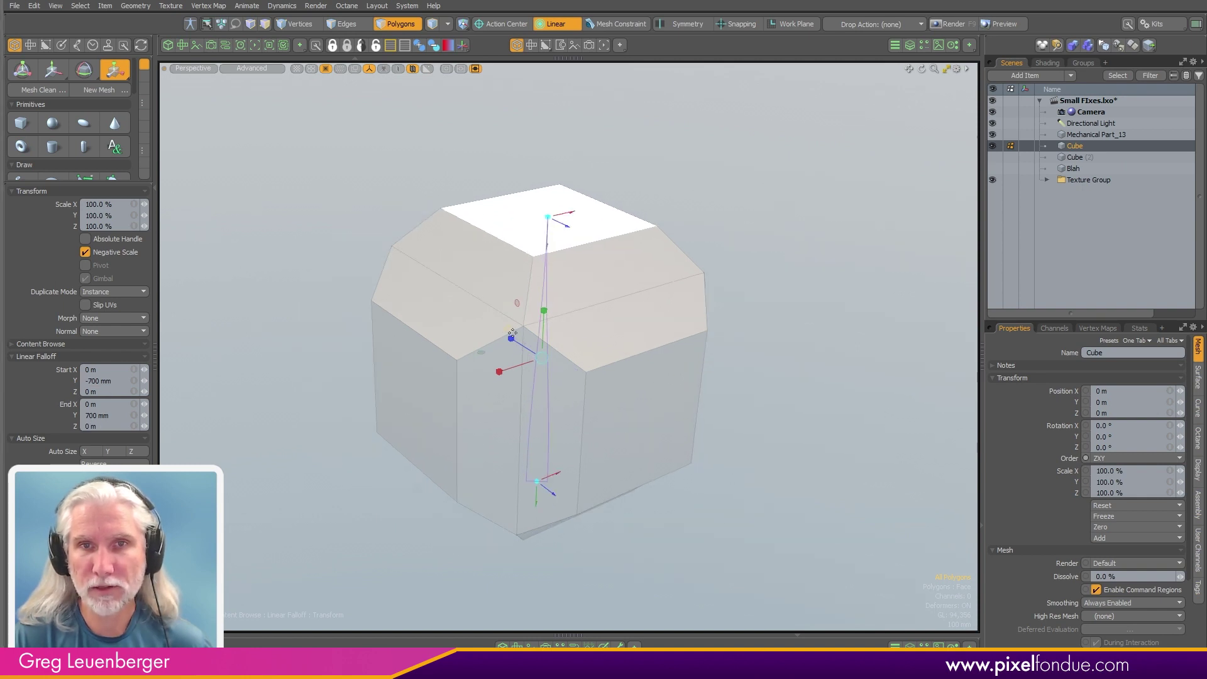
# - Taper the Cube toward its base by scaling X and Z to 79.5 % through the falloff
pyautogui.moveTo(512, 333); pyautogui.dragTo(569, 332)
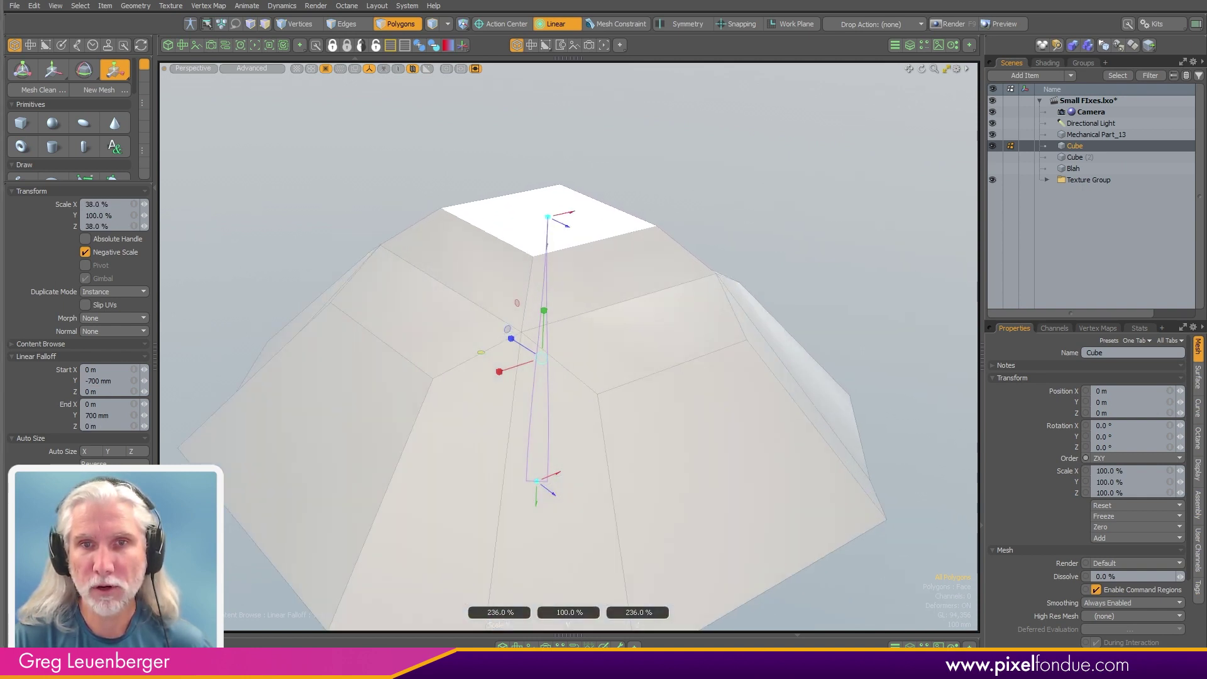
pyautogui.moveTo(969, 407); pyautogui.dragTo(772, 408)
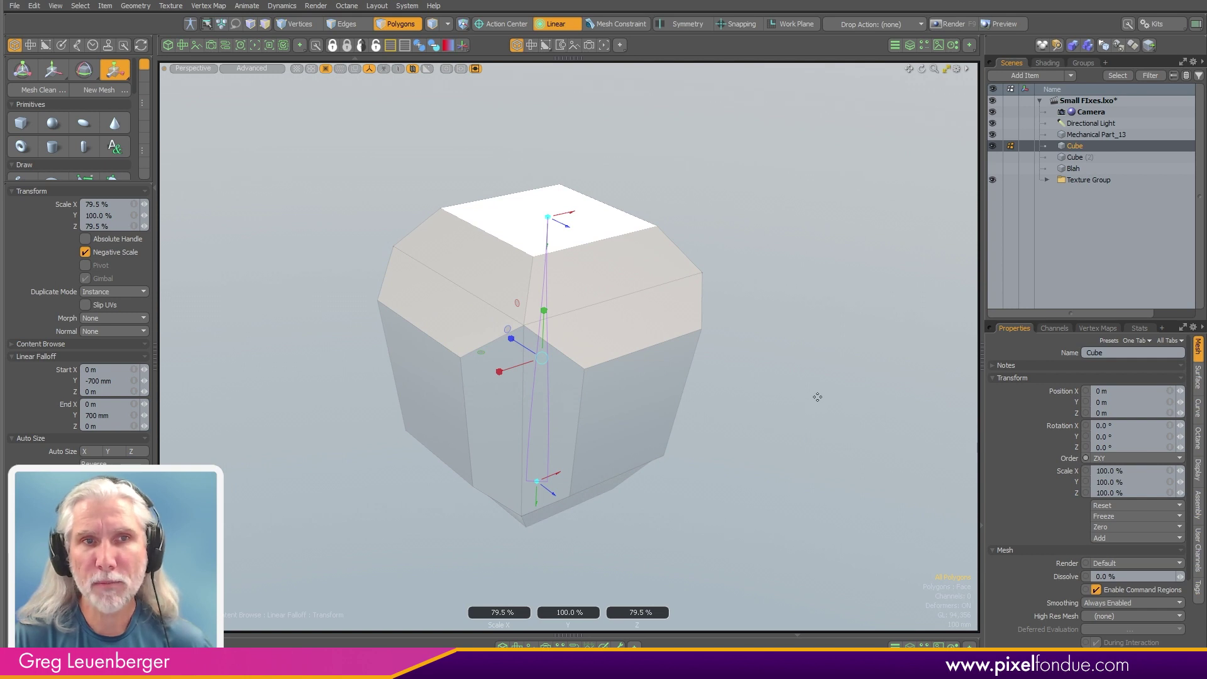
pyautogui.press('space')
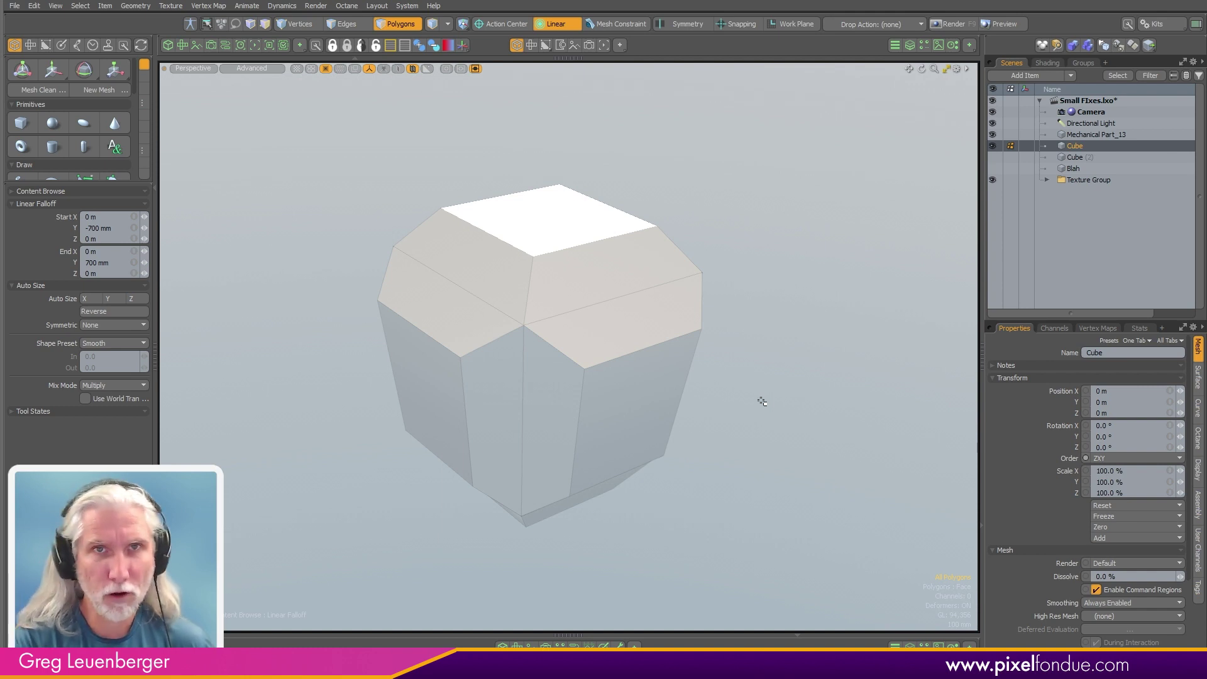
# - Show the Cube's mini properties, and show them for the Cube and Camera together in a taller window
pyautogui.press('F3')
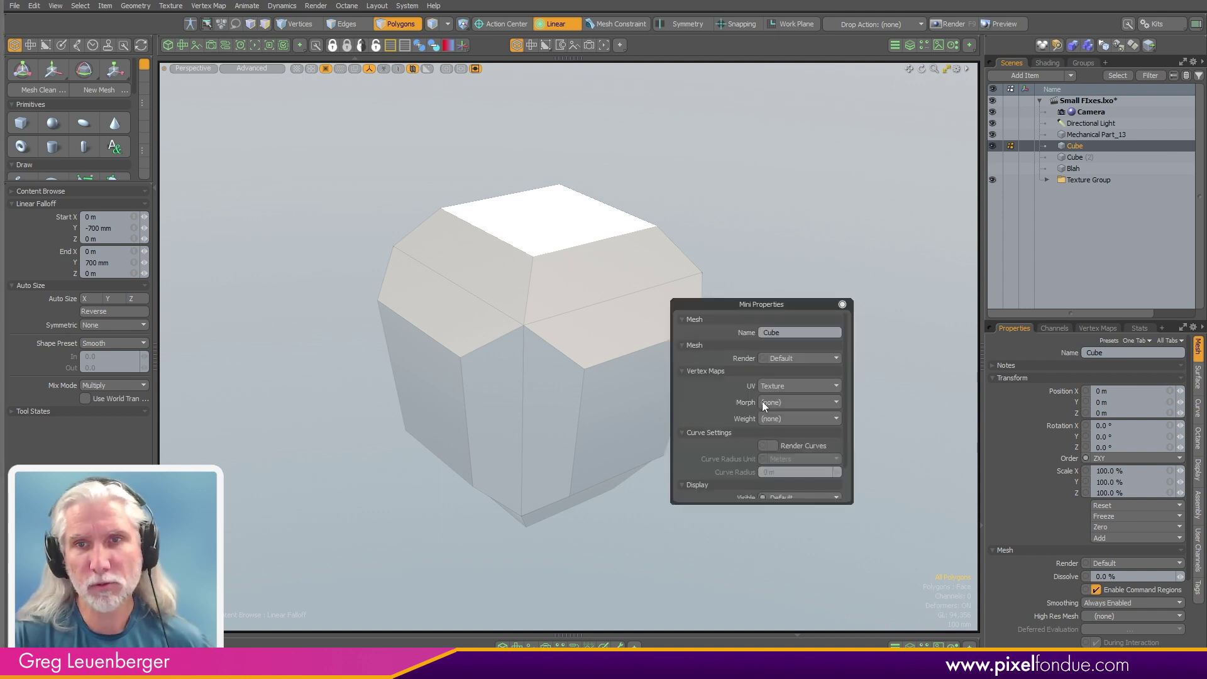
pyautogui.moveTo(760, 305); pyautogui.dragTo(807, 226)
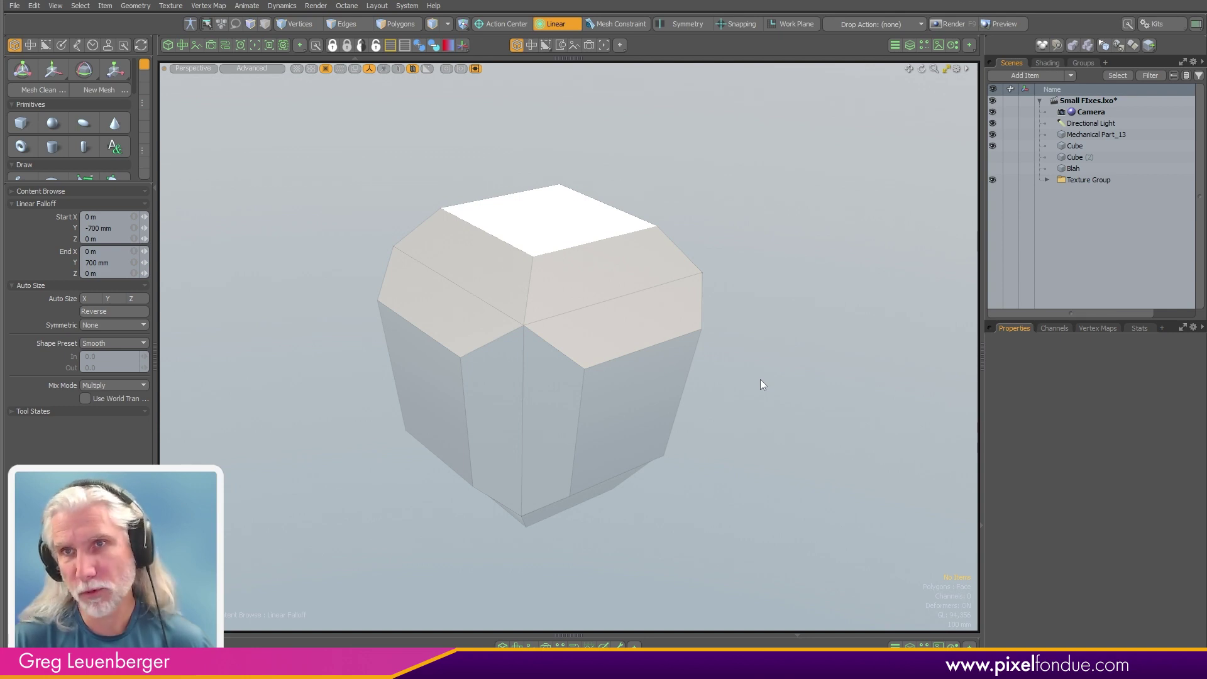
pyautogui.click(1080, 145)
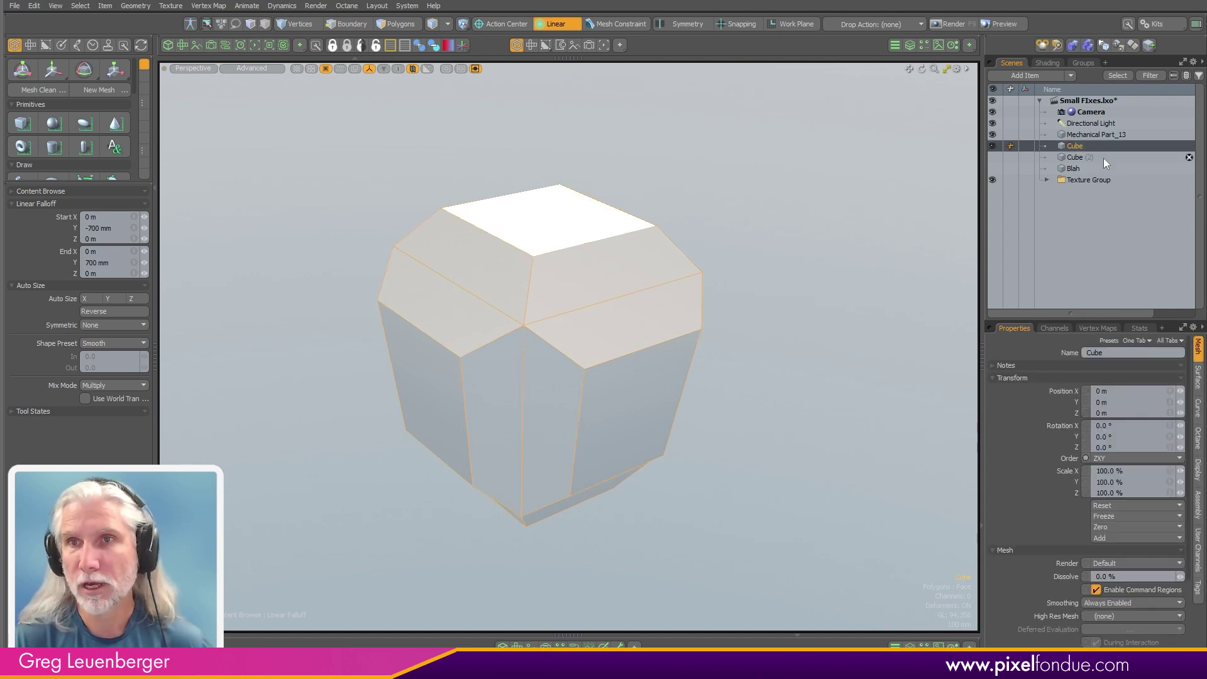
pyautogui.keyDown('ctrl'); pyautogui.click(1096, 110); pyautogui.keyUp('ctrl')
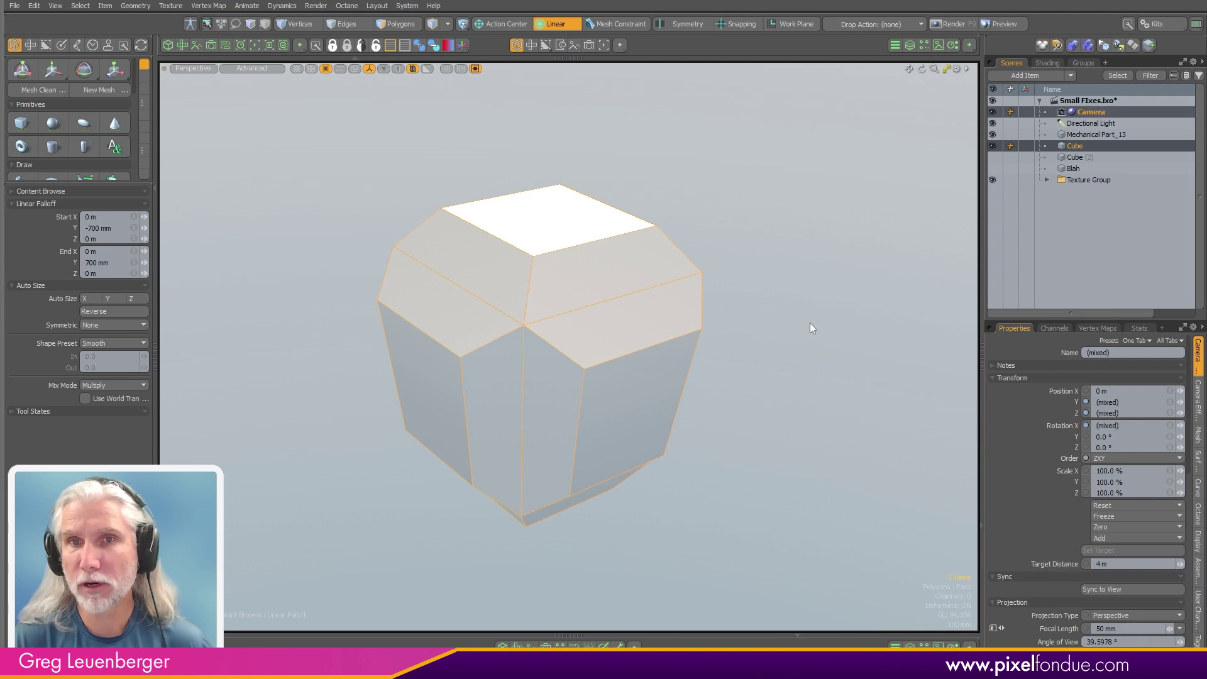
pyautogui.hotkey('ctrl', 'p')
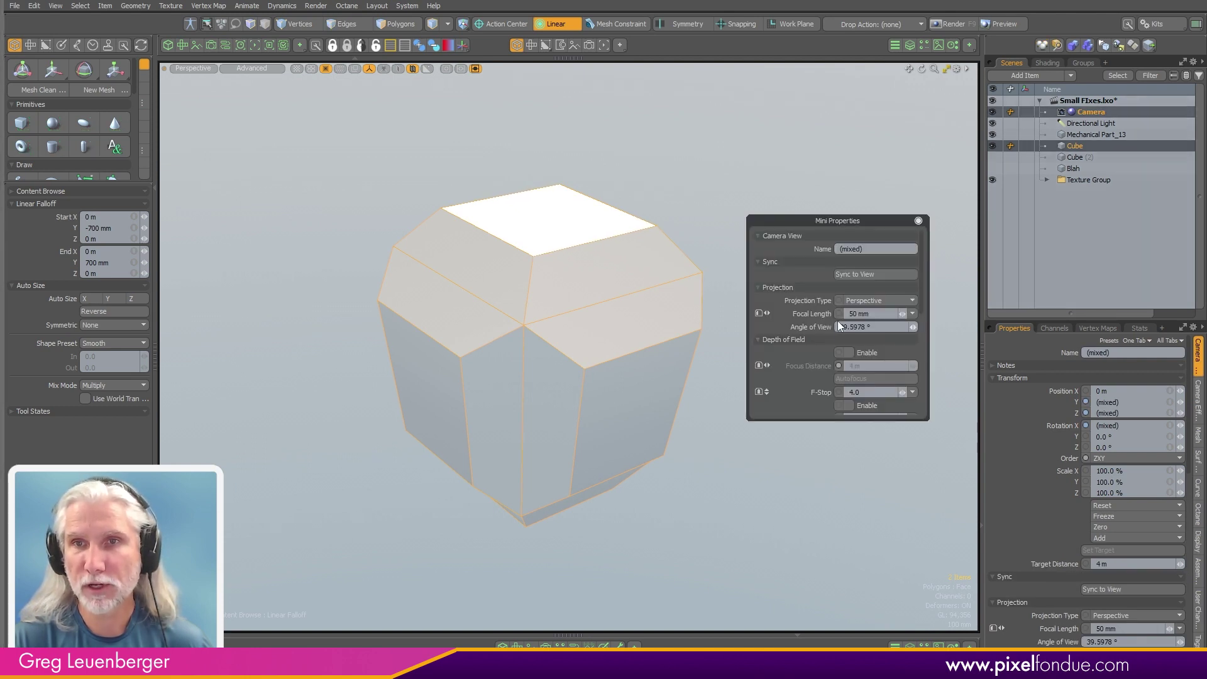
pyautogui.moveTo(908, 420); pyautogui.dragTo(908, 609)
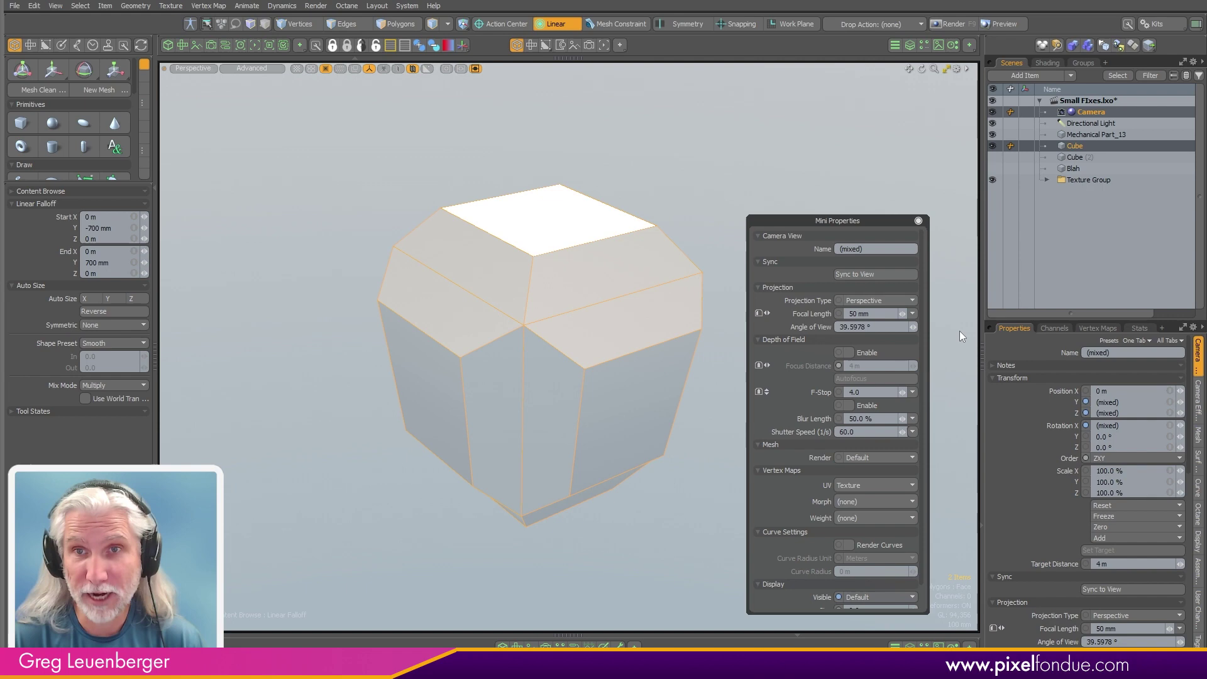
# - Show the mini properties for the Blah and Cube meshes together, and again with the Directional Light added to the selection
pyautogui.click(1079, 165)
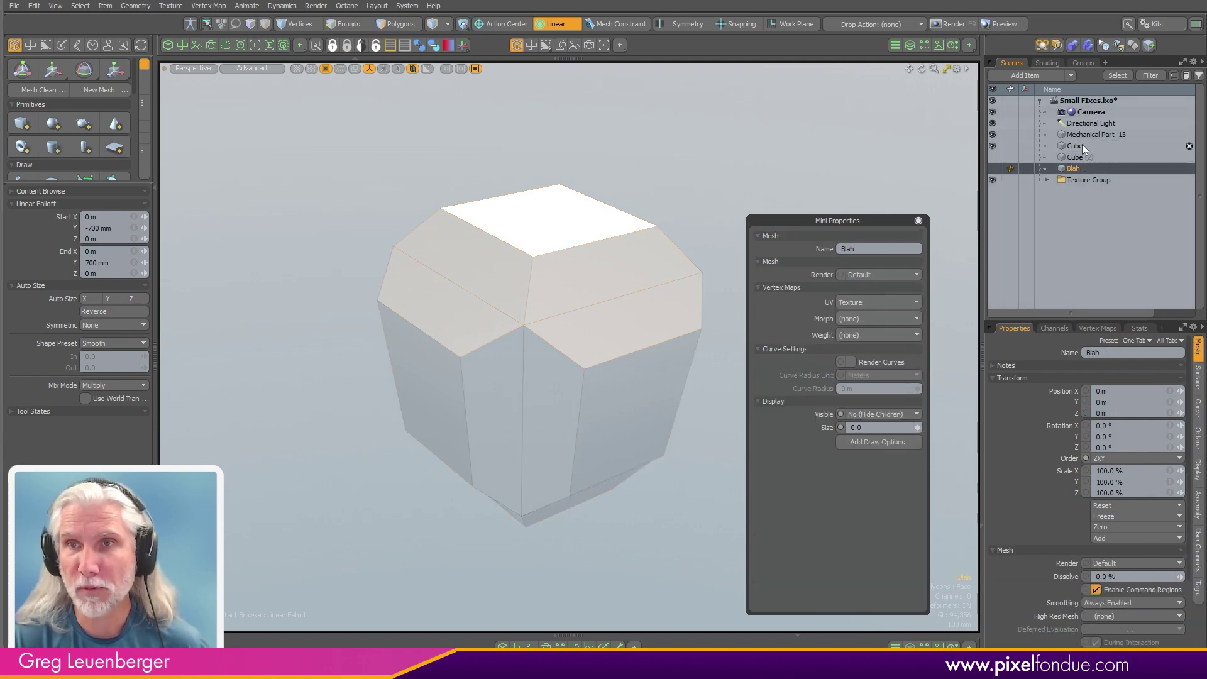
pyautogui.keyDown('shift'); pyautogui.click(1082, 145); pyautogui.keyUp('shift')
pyautogui.moveTo(859, 220); pyautogui.dragTo(833, 166)
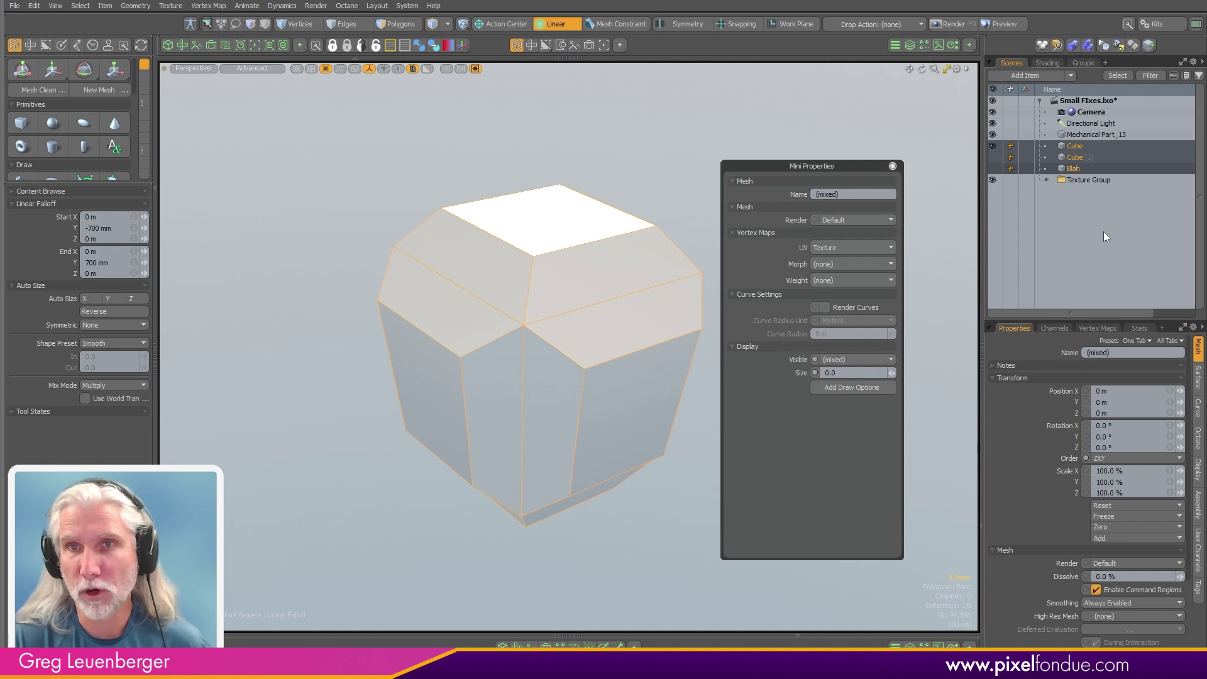
pyautogui.keyDown('ctrl'); pyautogui.click(1090, 122); pyautogui.keyUp('ctrl')
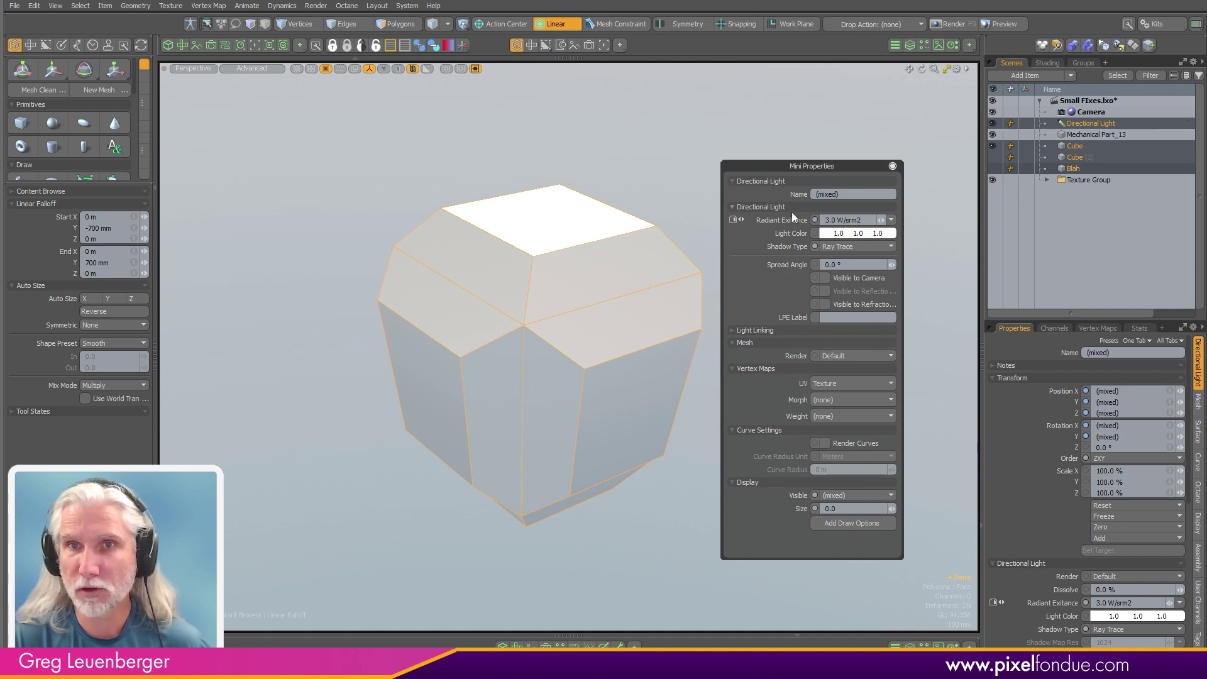
pyautogui.keyDown('ctrl'); pyautogui.moveTo(1078, 145); pyautogui.dragTo(1076, 168); pyautogui.keyUp('ctrl')
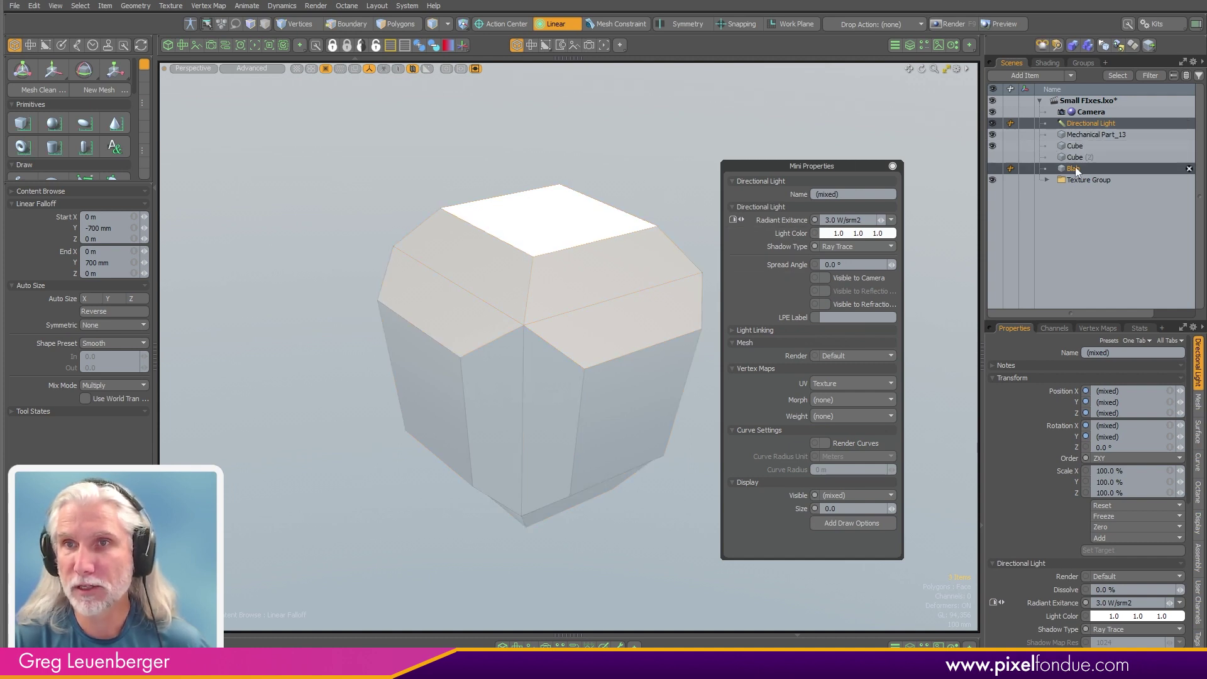
pyautogui.keyDown('ctrl'); pyautogui.click(1075, 167); pyautogui.keyUp('ctrl')
pyautogui.keyDown('ctrl'); pyautogui.click(1088, 122); pyautogui.keyUp('ctrl')
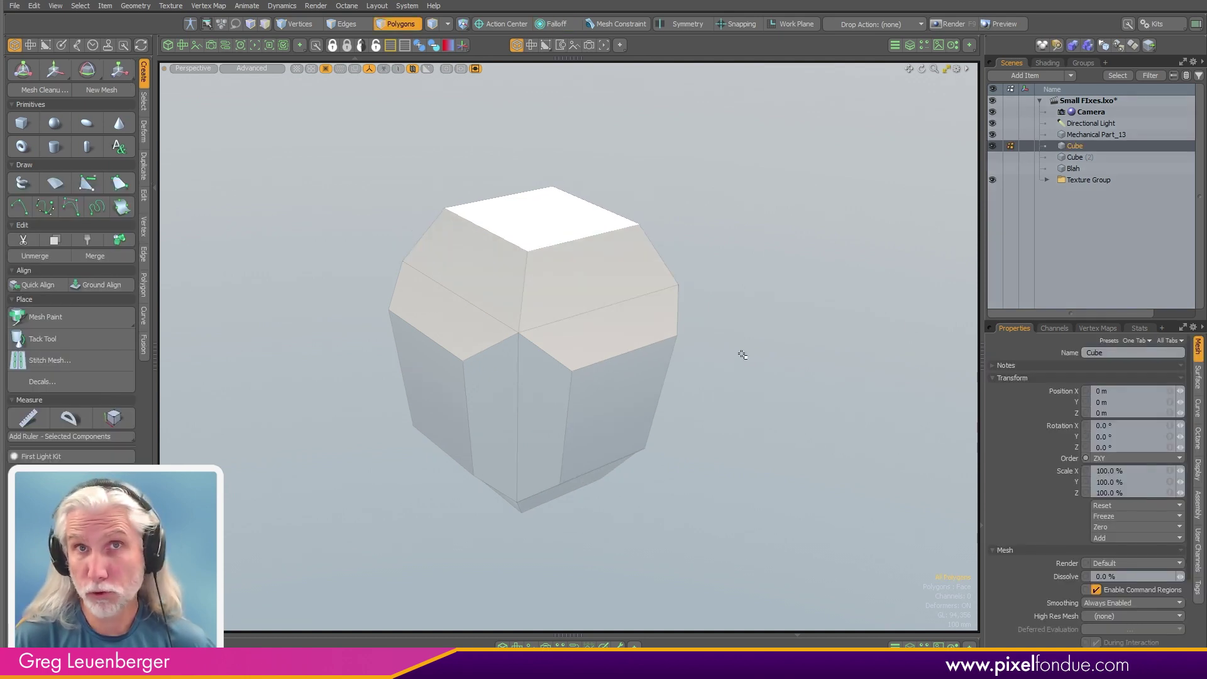
# - Move the Cube's top polygon up by 300 mm in Y
pyautogui.click(596, 225)
pyautogui.keyDown('alt'); pyautogui.keyDown('shift'); pyautogui.moveTo(634, 278); pyautogui.dragTo(630, 301); pyautogui.keyUp('shift'); pyautogui.keyUp('alt')
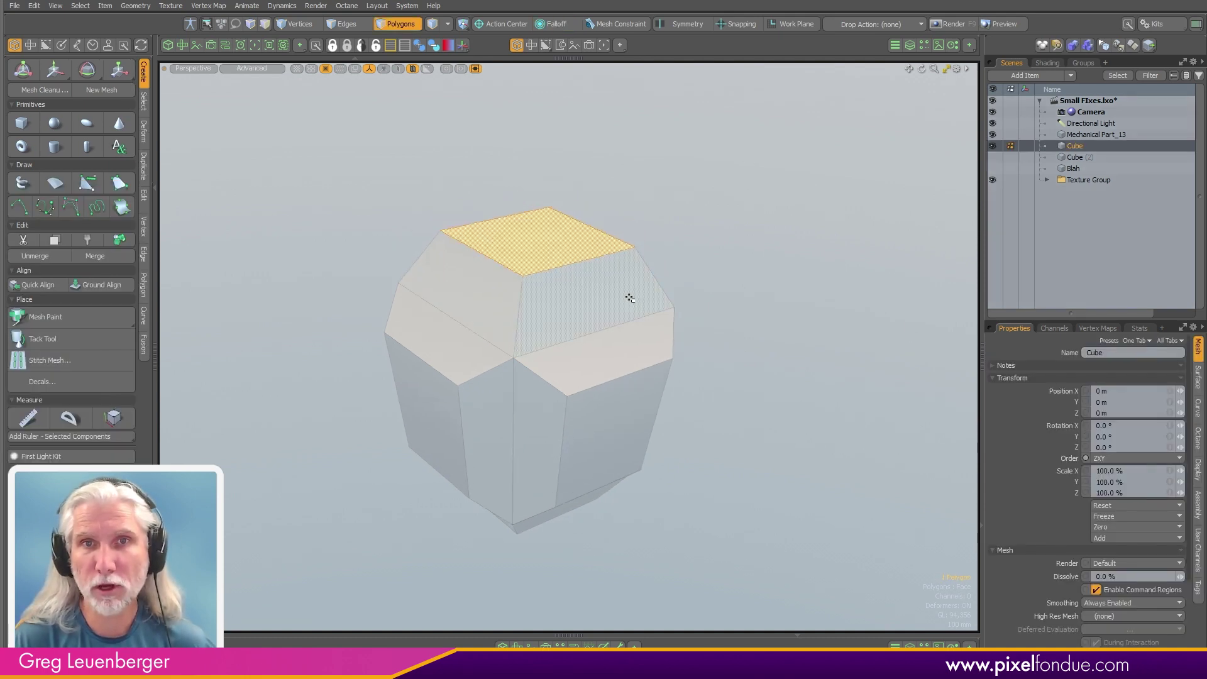
pyautogui.press('w')
pyautogui.moveTo(537, 224); pyautogui.dragTo(542, 160)
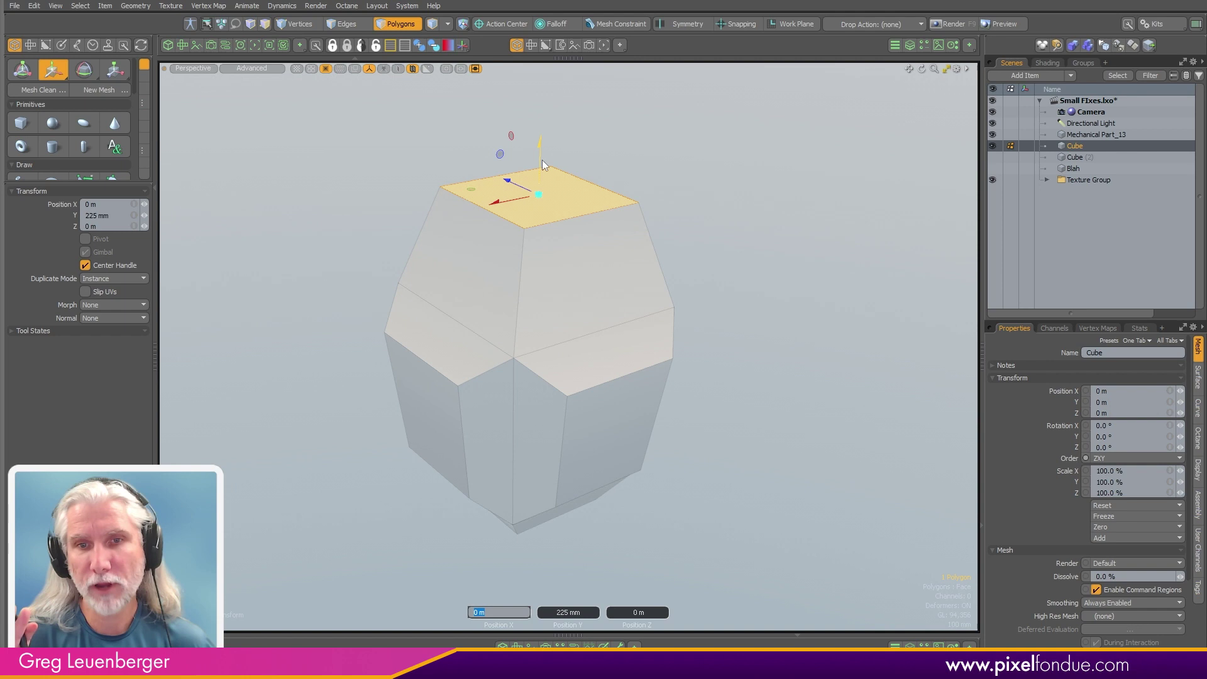
pyautogui.press('Tab')
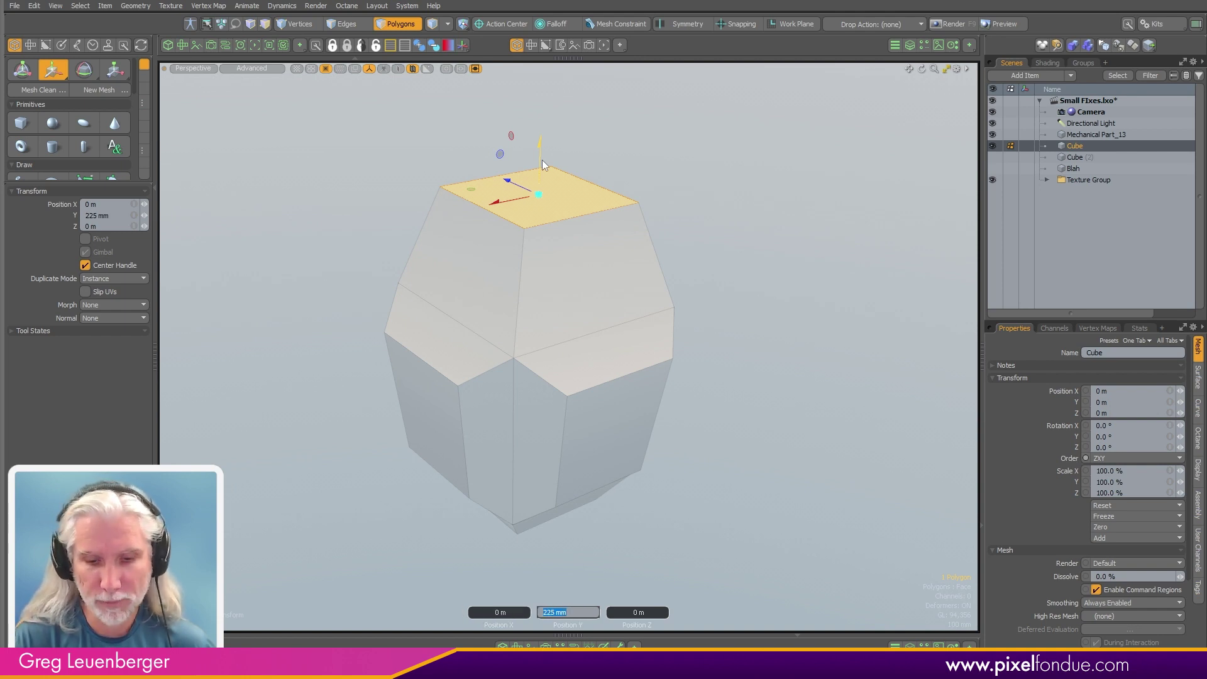
pyautogui.write('300')
pyautogui.press('Tab')
pyautogui.press('Return')
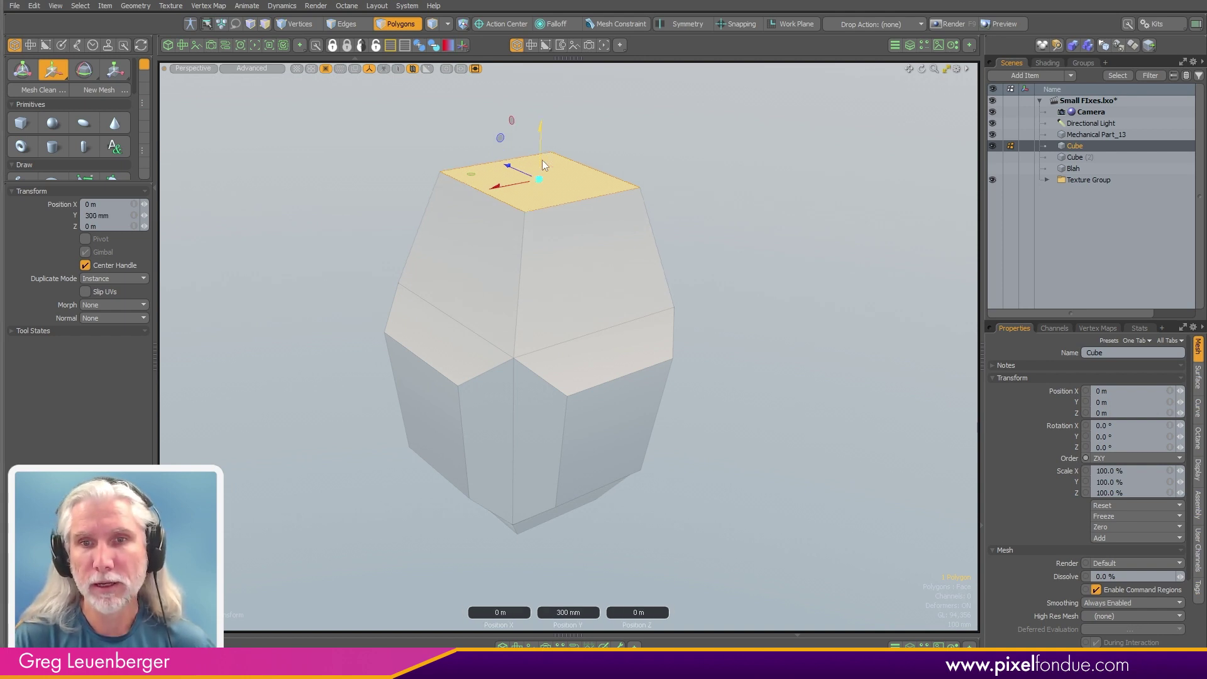
pyautogui.press('q')
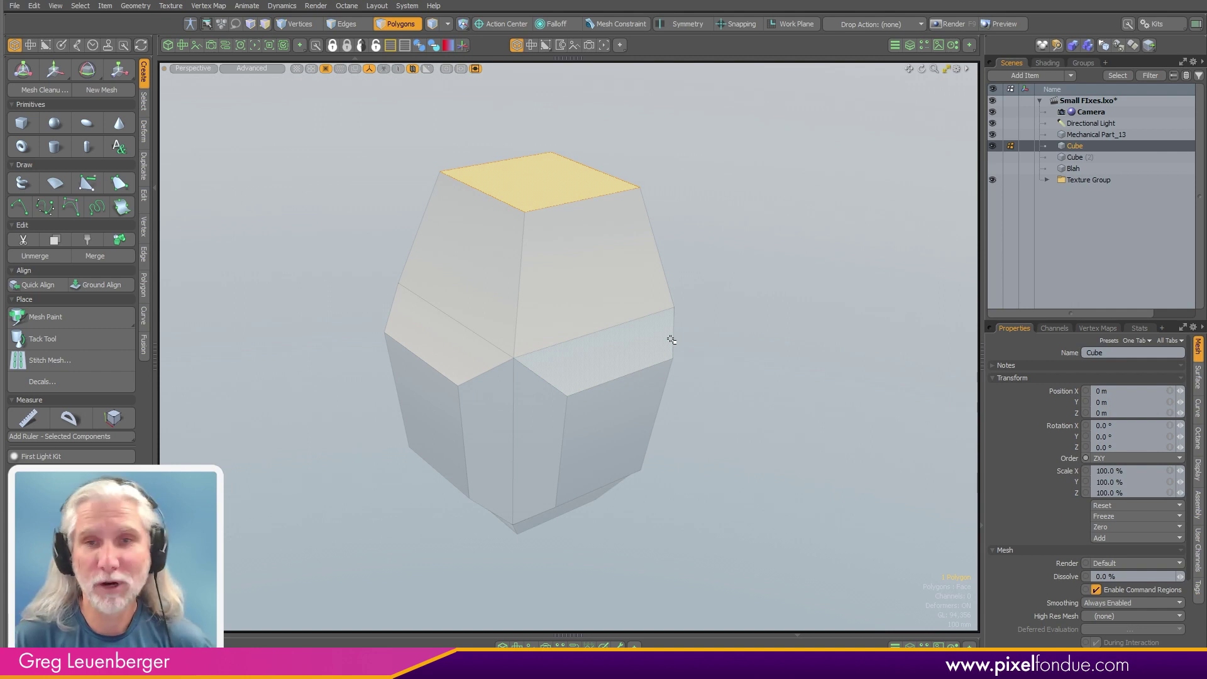
# - Scale the Cube's top polygon to 120 % in X, 110 % in Y and 120 % in Z, and clear the selection
pyautogui.scroll(-3, 579, 265)
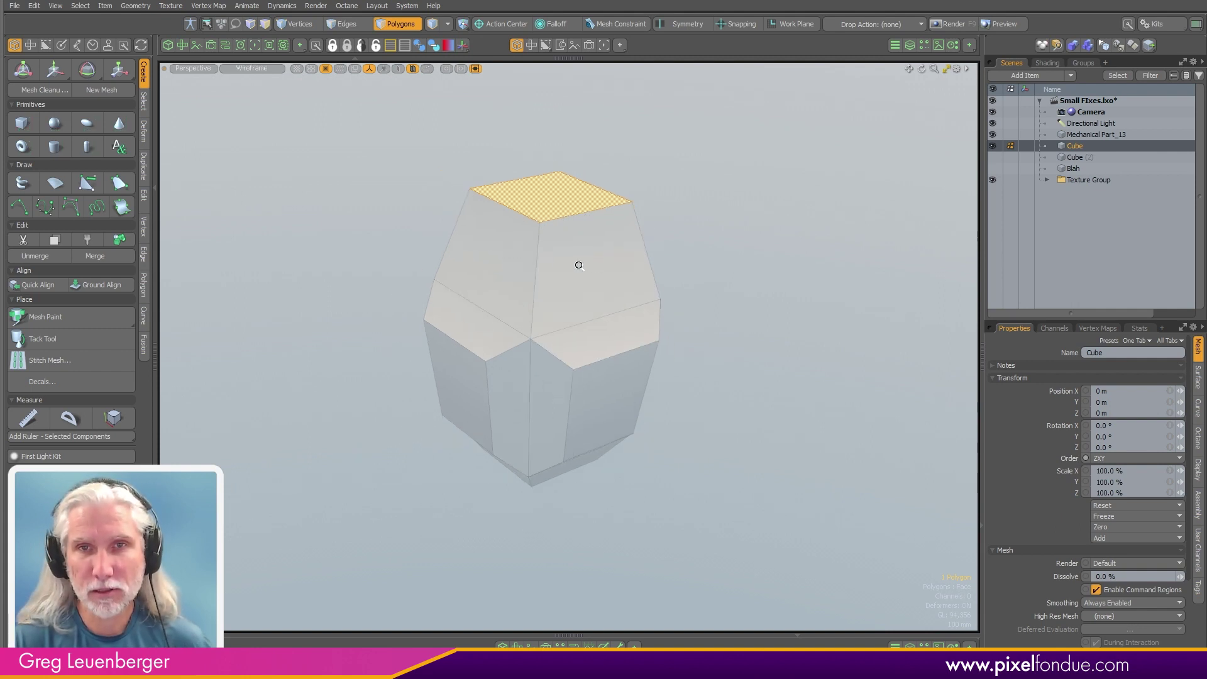
pyautogui.scroll(2, 585, 266)
pyautogui.press('r')
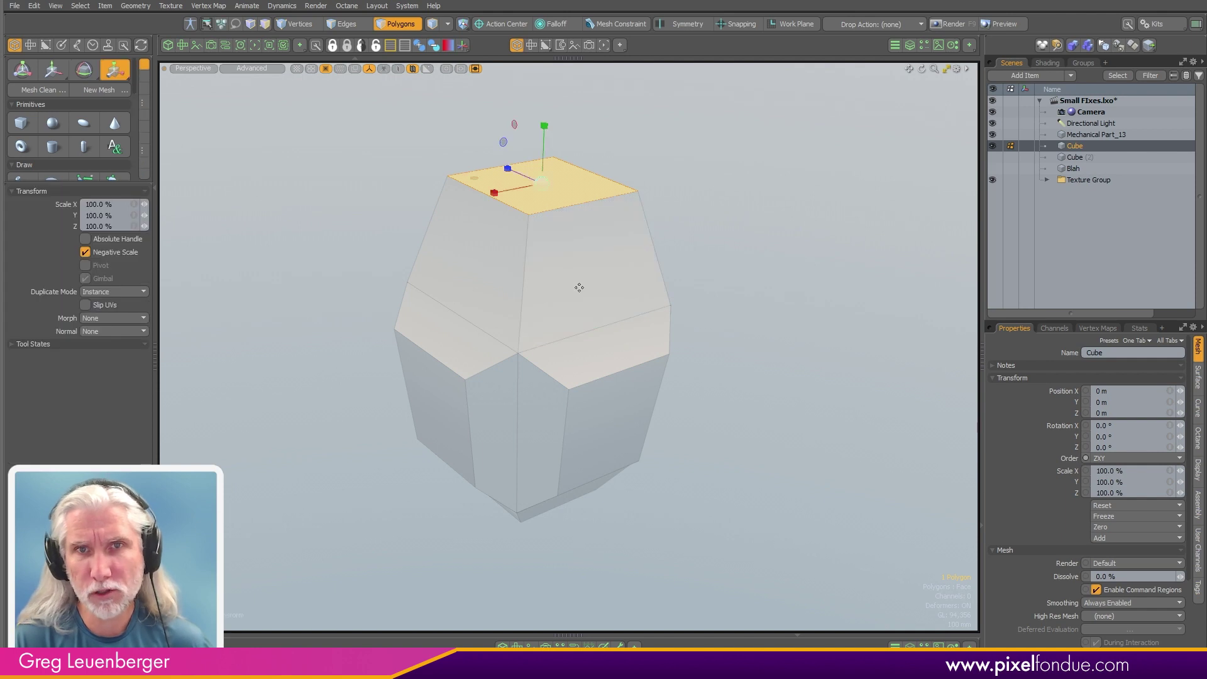
pyautogui.moveTo(475, 179)
pyautogui.mouseDown()
pyautogui.moveTo(503, 179)
pyautogui.moveTo(457, 185)
pyautogui.mouseUp()
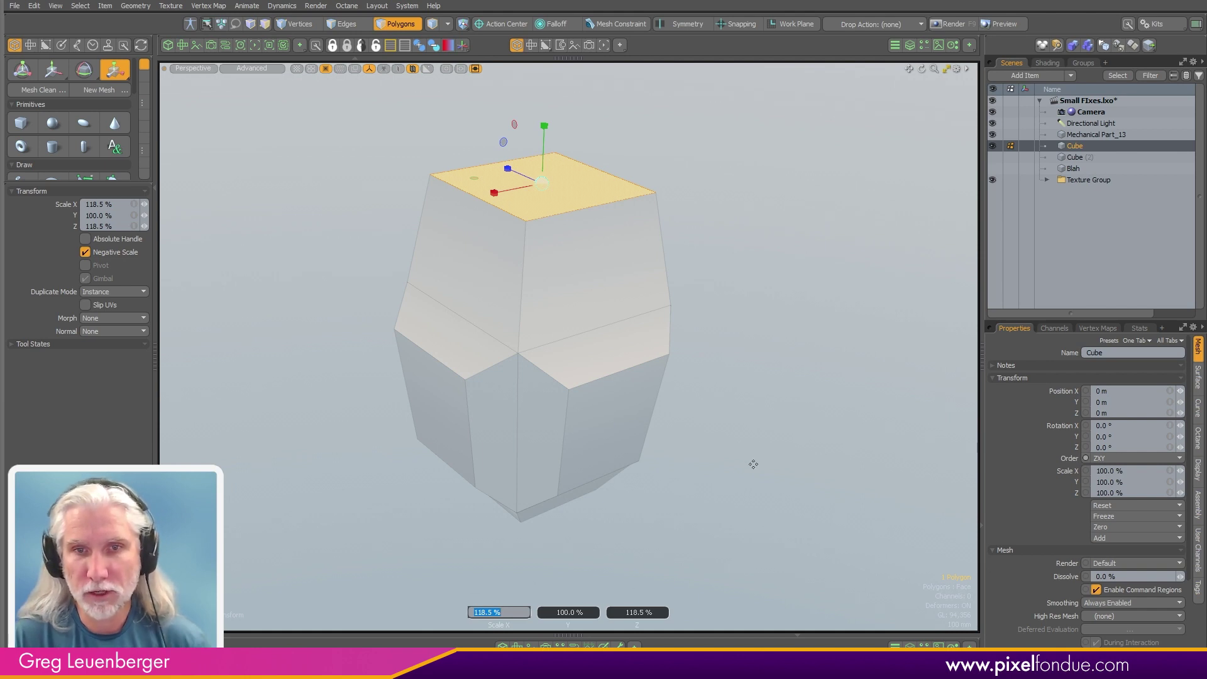
pyautogui.write('120')
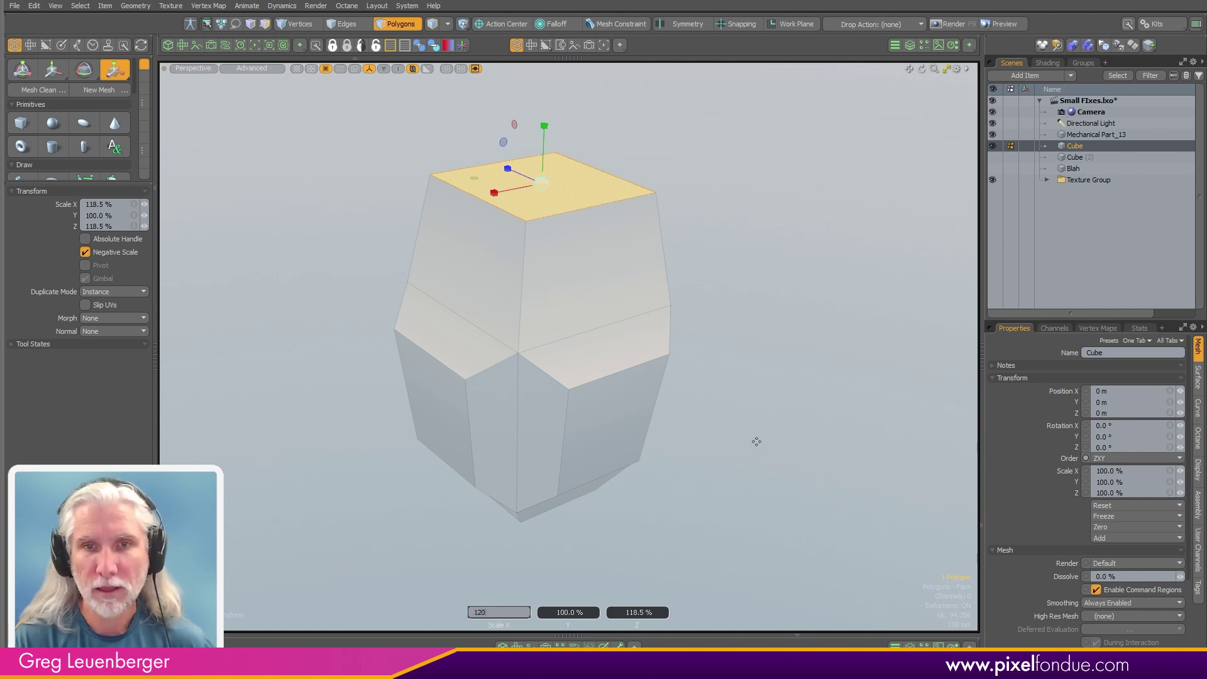
pyautogui.press('Tab')
pyautogui.write('110')
pyautogui.press('Tab')
pyautogui.write('120')
pyautogui.press('Return')
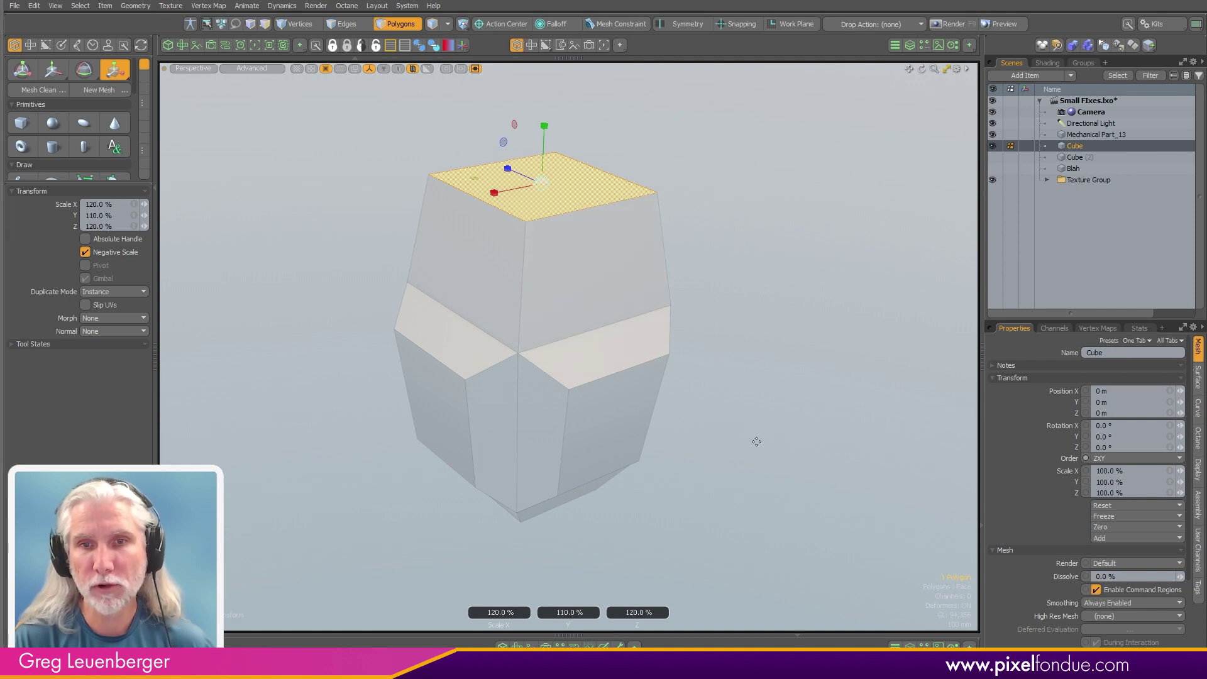
pyautogui.press('Escape')
pyautogui.press('Escape')
# - Display the grid work plane, lights and cameras in the 3D view, with the whole scene in sight
pyautogui.keyDown('alt'); pyautogui.moveTo(705, 368); pyautogui.dragTo(776, 409); pyautogui.keyUp('alt')
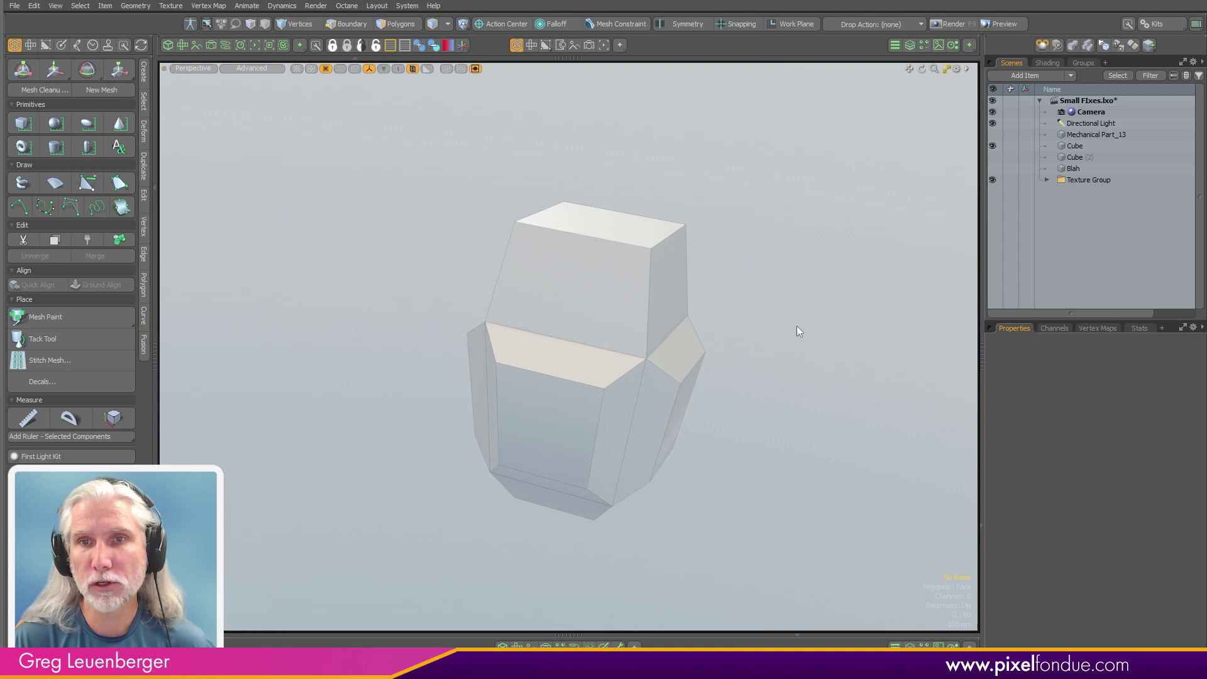
pyautogui.hotkey('ctrl', '2')
pyautogui.click(797, 376)
pyautogui.scroll(-4, 786, 424)
pyautogui.hotkey('ctrl', '2')
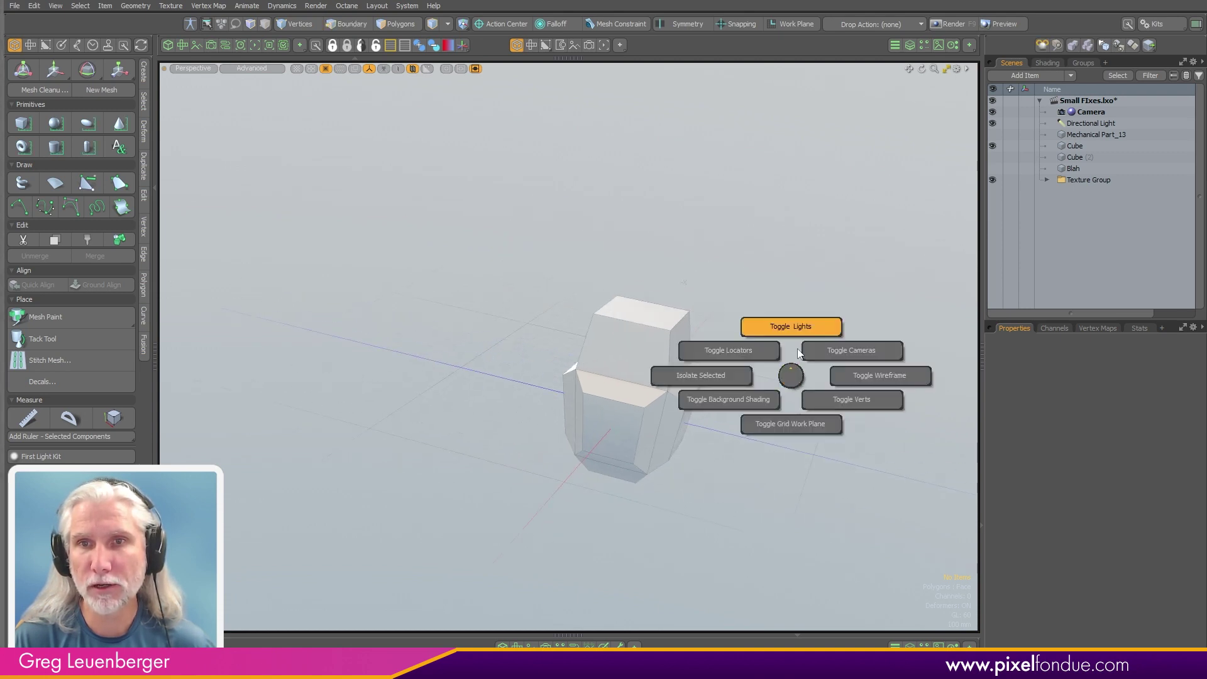
pyautogui.click(794, 326)
pyautogui.hotkey('ctrl', '2')
pyautogui.click(850, 316)
pyautogui.scroll(-3, 846, 257)
pyautogui.keyDown('alt'); pyautogui.keyDown('shift'); pyautogui.moveTo(791, 276); pyautogui.dragTo(527, 433); pyautogui.keyUp('shift'); pyautogui.keyUp('alt')
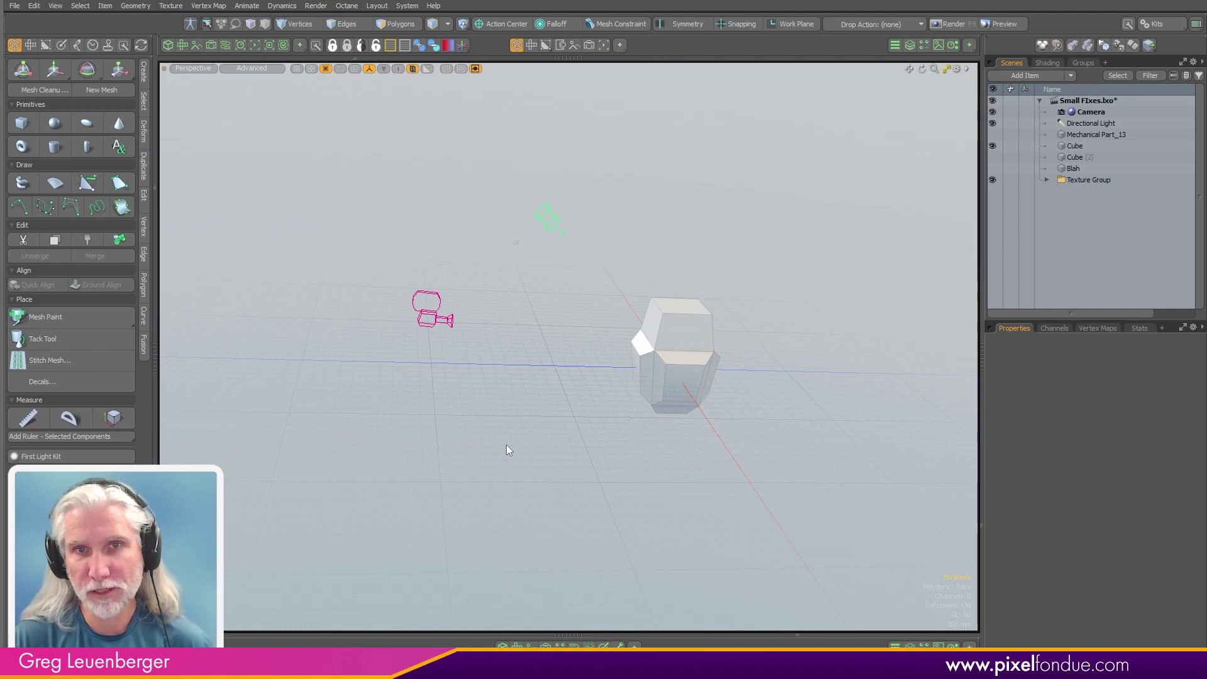
# - Show the Camera's mini properties in a window placed clear of the Cube
pyautogui.click(454, 323)
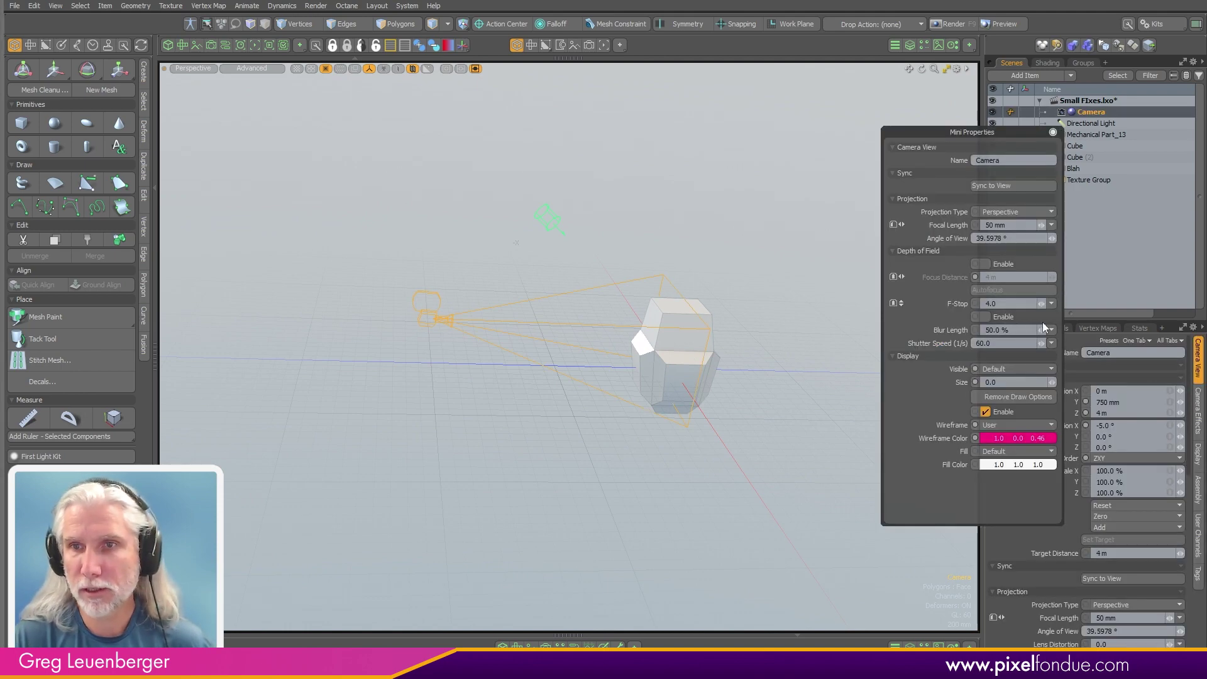
pyautogui.moveTo(970, 130); pyautogui.dragTo(855, 110)
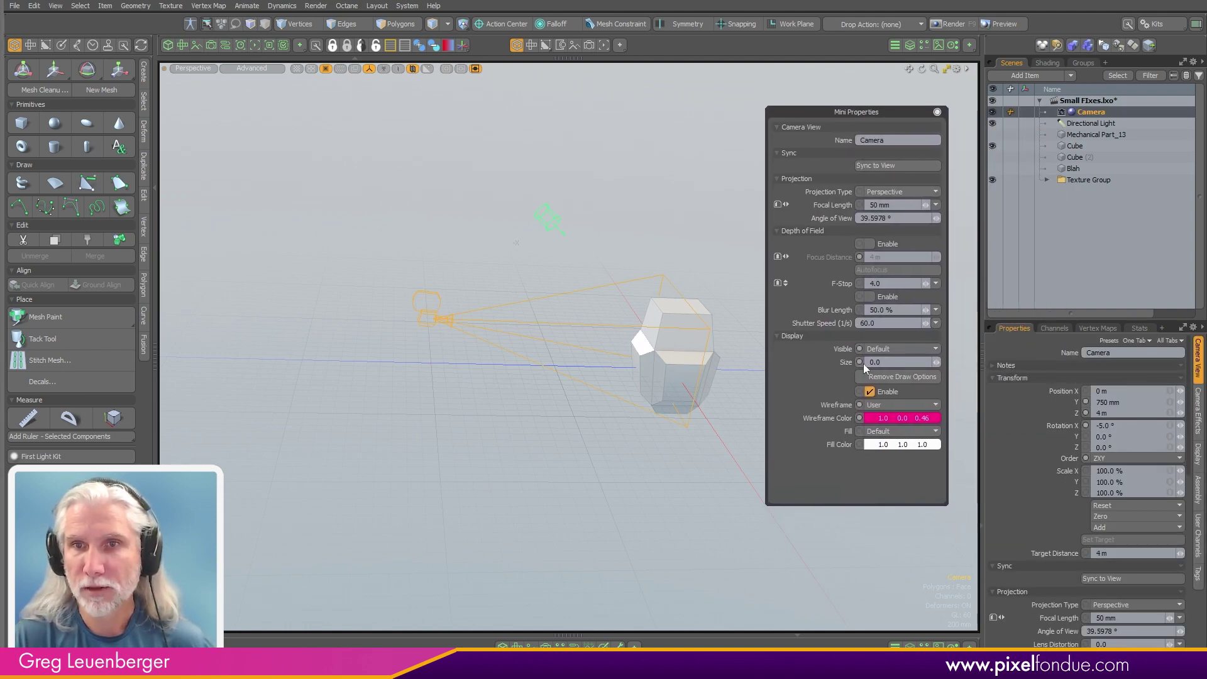
pyautogui.keyDown('ctrl'); pyautogui.keyDown('alt'); pyautogui.moveTo(523, 279); pyautogui.dragTo(591, 312); pyautogui.keyUp('alt'); pyautogui.keyUp('ctrl')
# - Select the Directional Light and change its display size in the mini properties
pyautogui.click(584, 175)
pyautogui.keyDown('ctrl'); pyautogui.keyDown('alt'); pyautogui.moveTo(585, 176); pyautogui.dragTo(628, 334); pyautogui.keyUp('alt'); pyautogui.keyUp('ctrl')
pyautogui.click(875, 314)
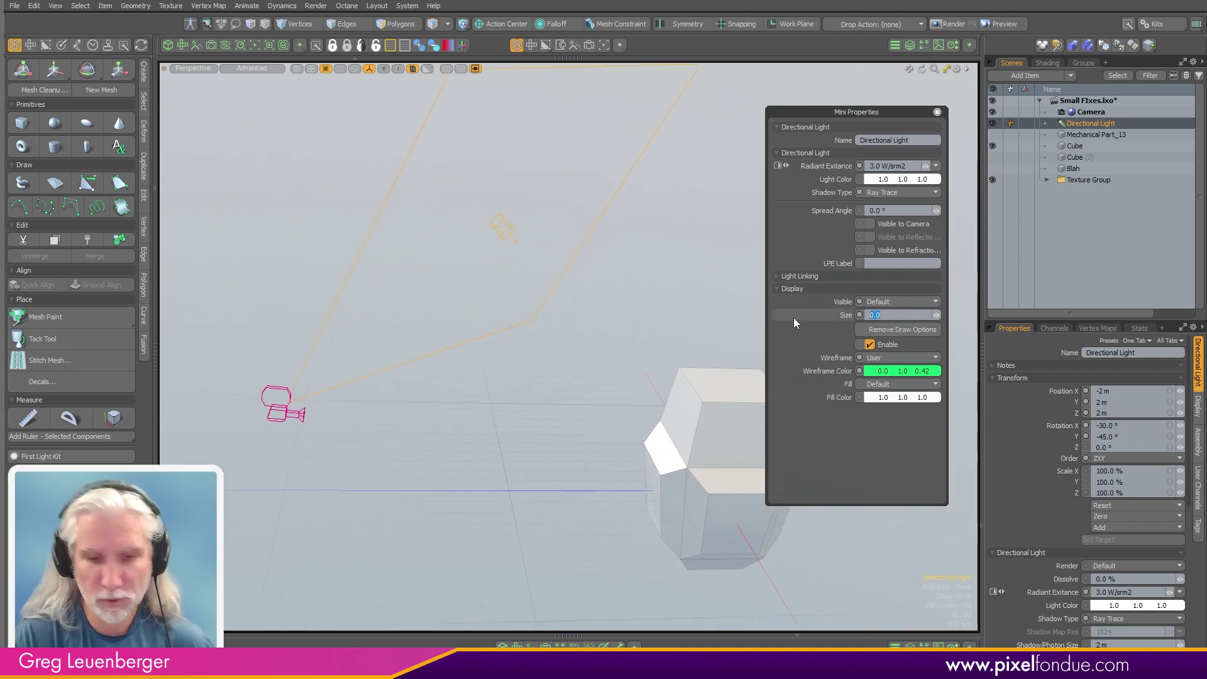
# - Switch the Camera's display size to 1.0 and compare how its icon scales at near and far zoom
pyautogui.click(278, 417)
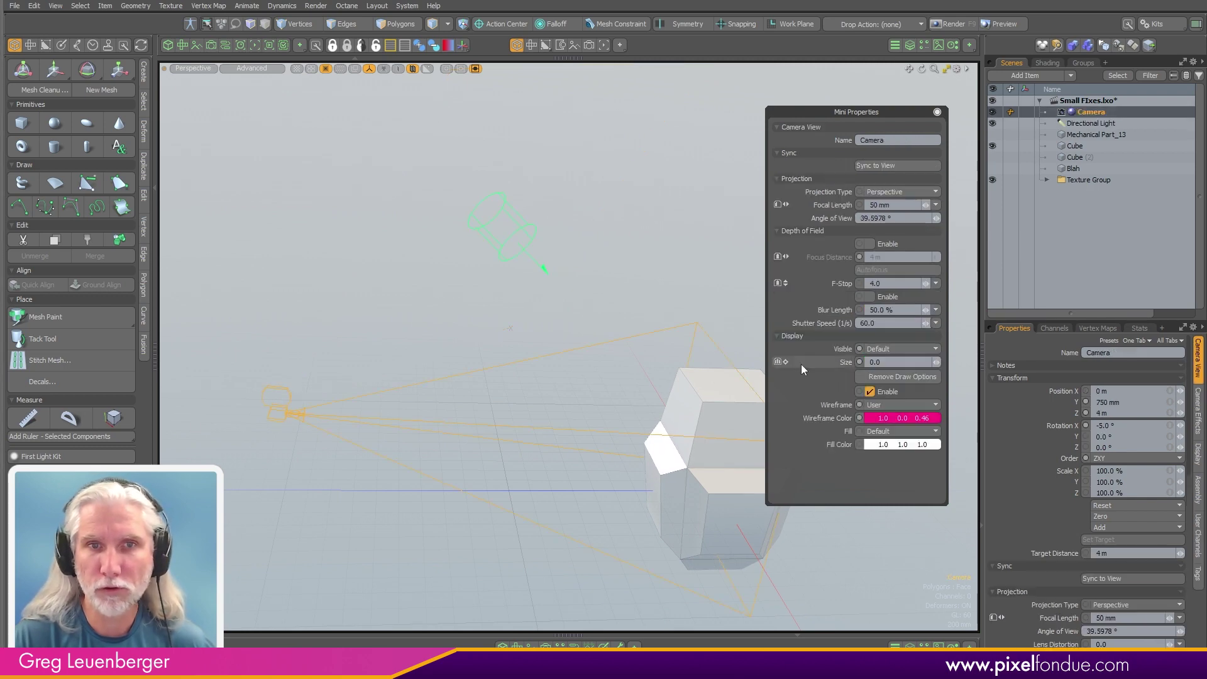
pyautogui.click(786, 363)
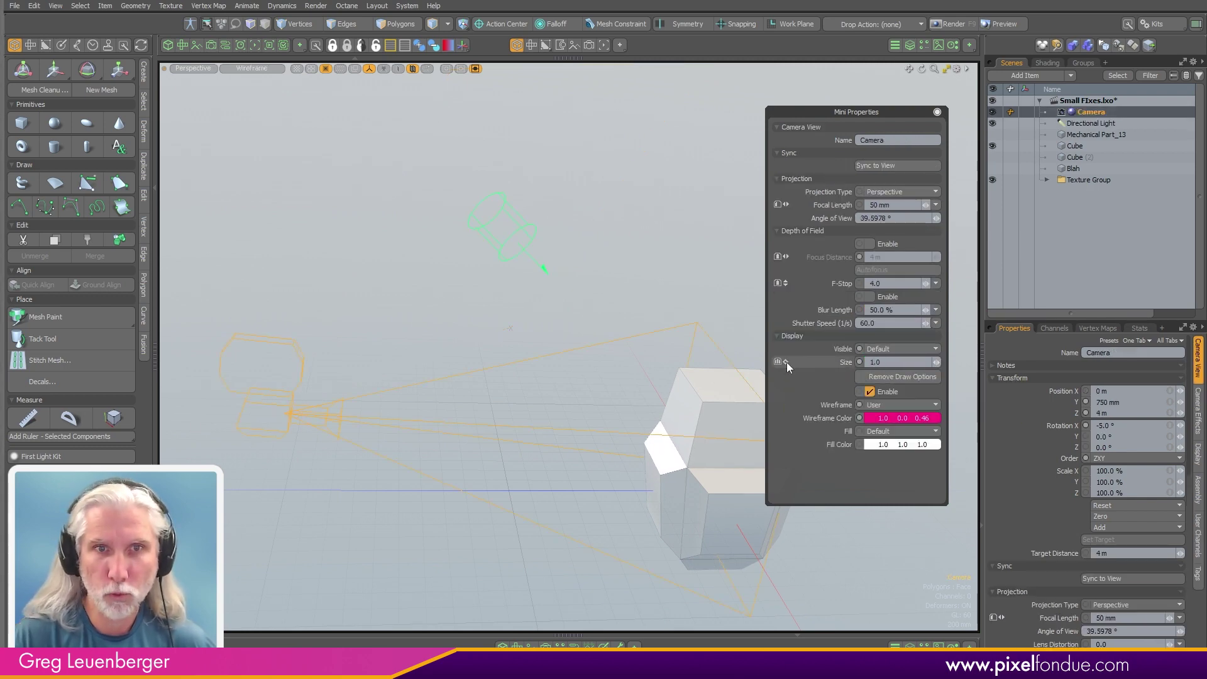
pyautogui.keyDown('ctrl'); pyautogui.keyDown('alt'); pyautogui.moveTo(346, 432); pyautogui.dragTo(405, 446); pyautogui.keyUp('alt'); pyautogui.keyUp('ctrl')
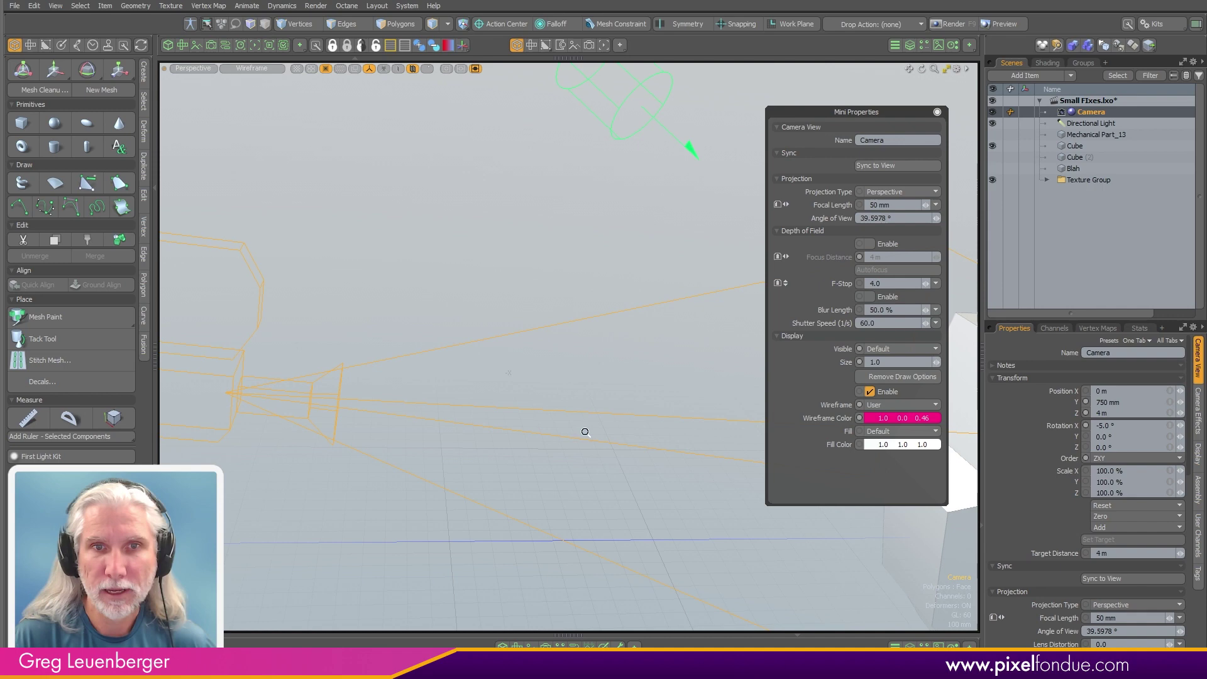
pyautogui.scroll(-10, 584, 432)
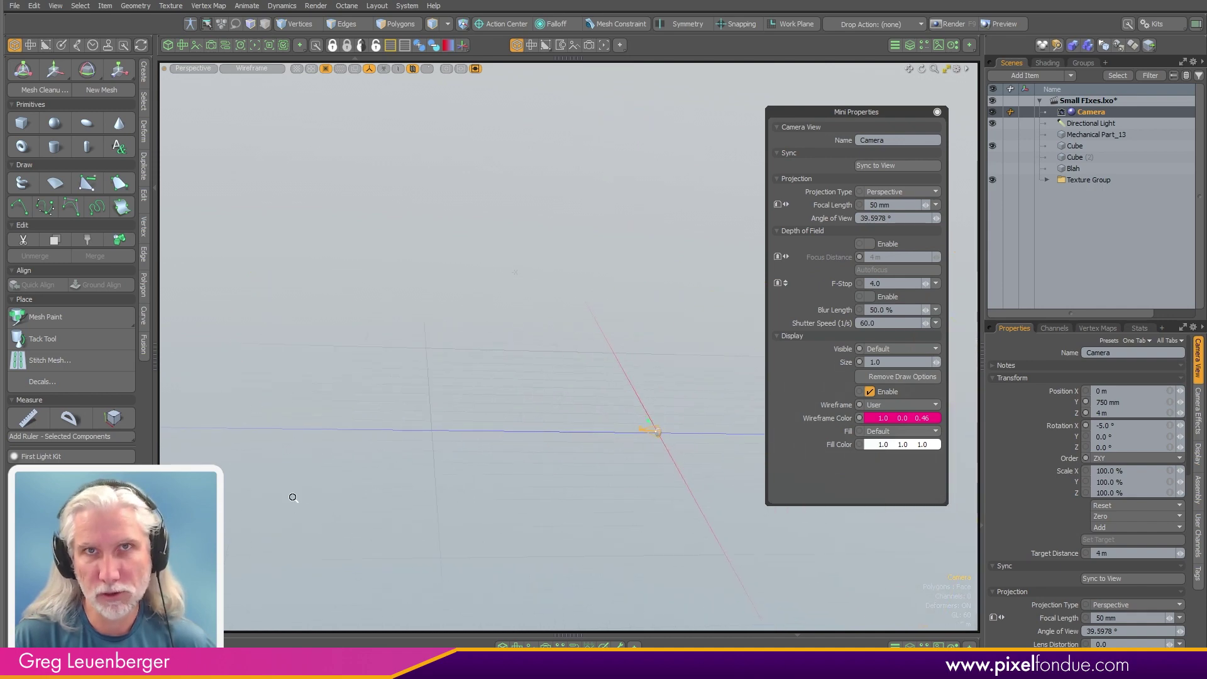
# - Set the Camera's display size to 0 and check its icon with the whole scene in view
pyautogui.click(919, 360)
pyautogui.write('0')
pyautogui.press('Return')
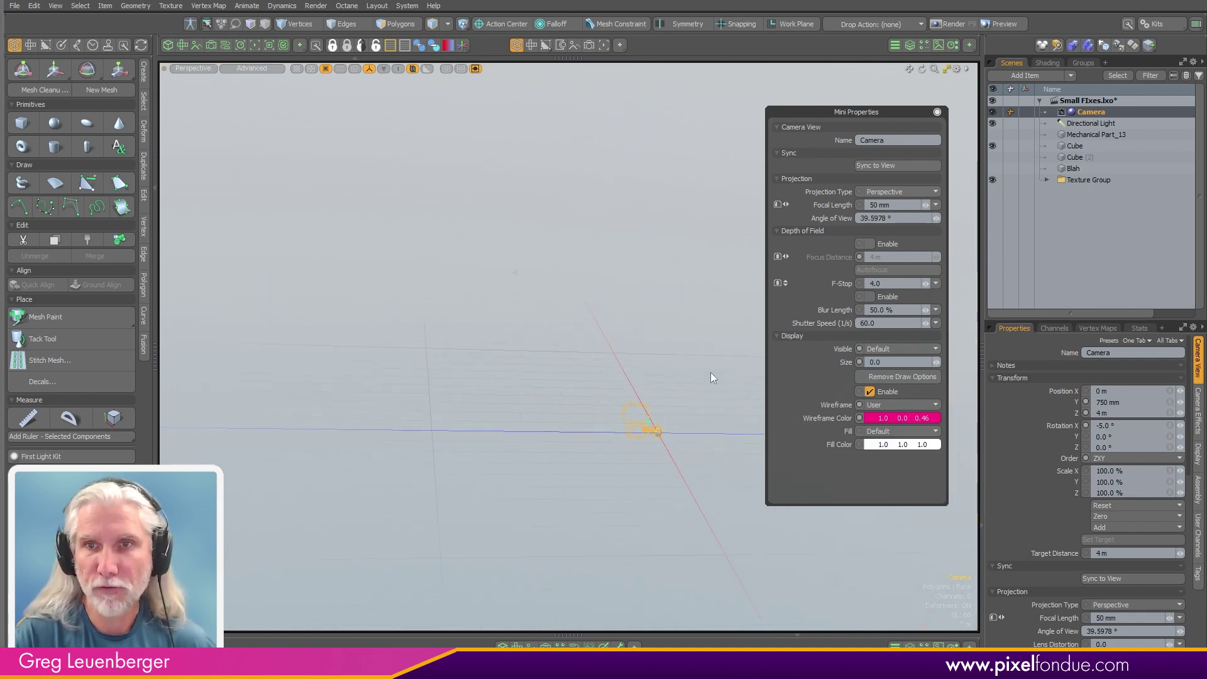
pyautogui.keyDown('alt'); pyautogui.keyDown('shift'); pyautogui.moveTo(667, 411); pyautogui.dragTo(516, 415); pyautogui.keyUp('shift'); pyautogui.keyUp('alt')
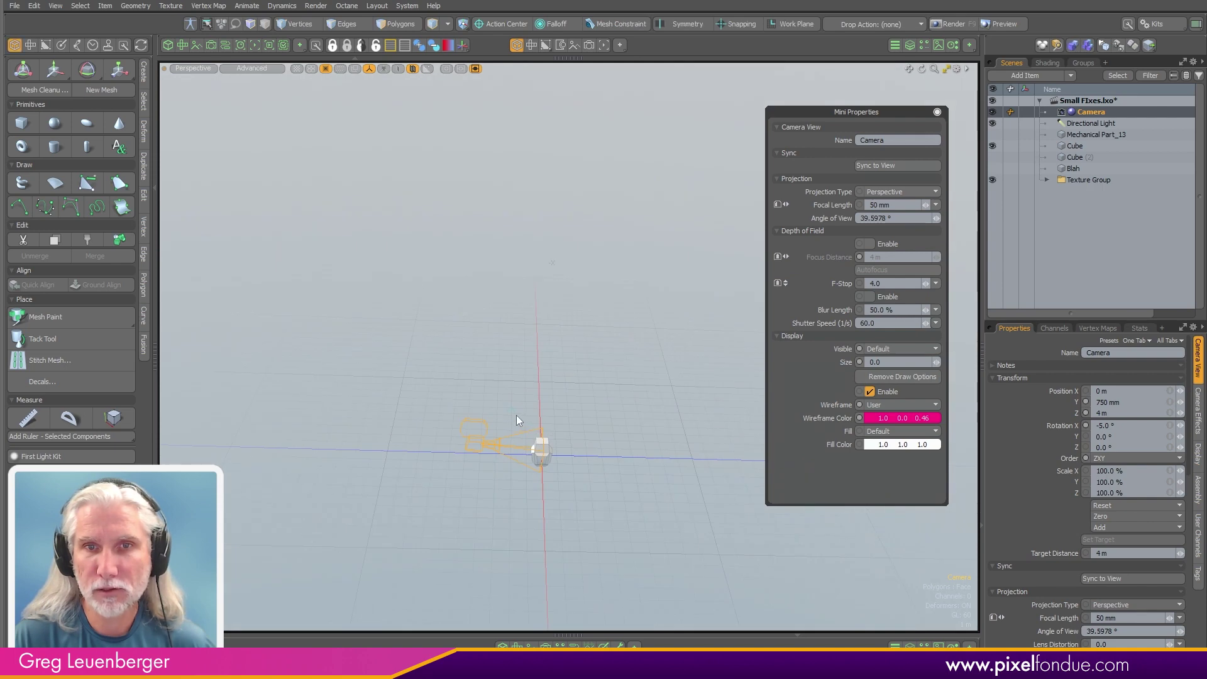
# - Reset the Directional Light's display size to 0.0, close the mini properties and clear the selection
pyautogui.click(517, 420)
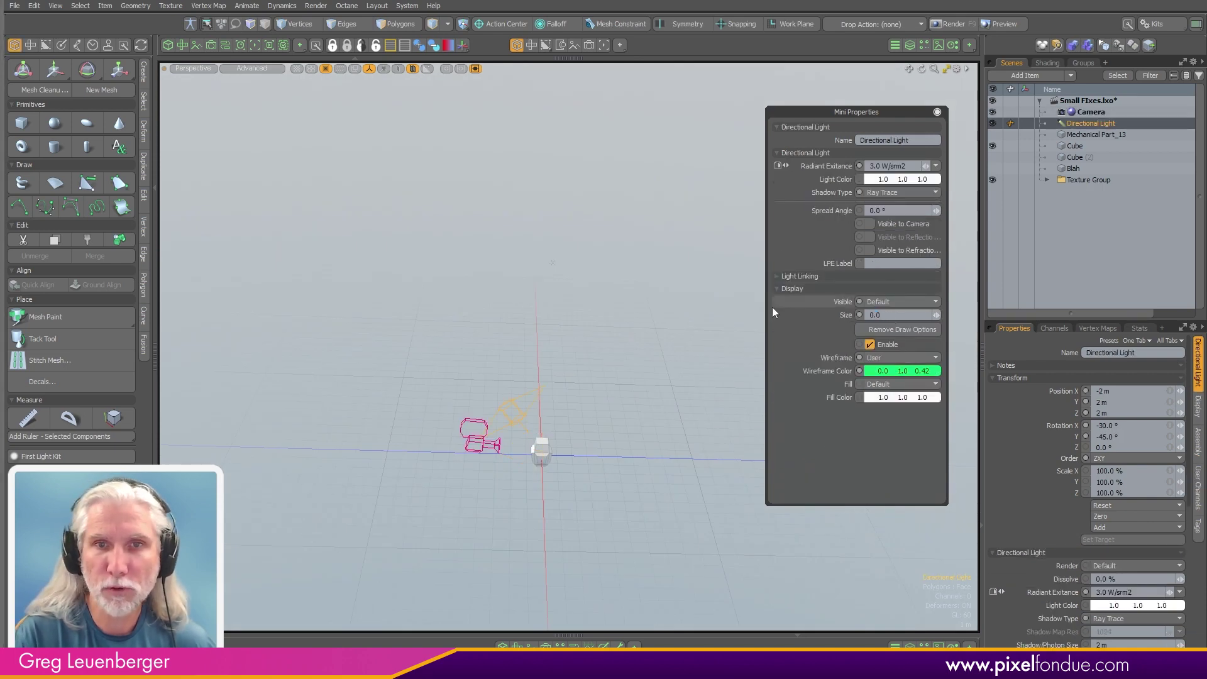
pyautogui.click(540, 405)
pyautogui.keyDown('ctrl'); pyautogui.keyDown('alt'); pyautogui.moveTo(539, 404); pyautogui.dragTo(657, 355); pyautogui.keyUp('alt'); pyautogui.keyUp('ctrl')
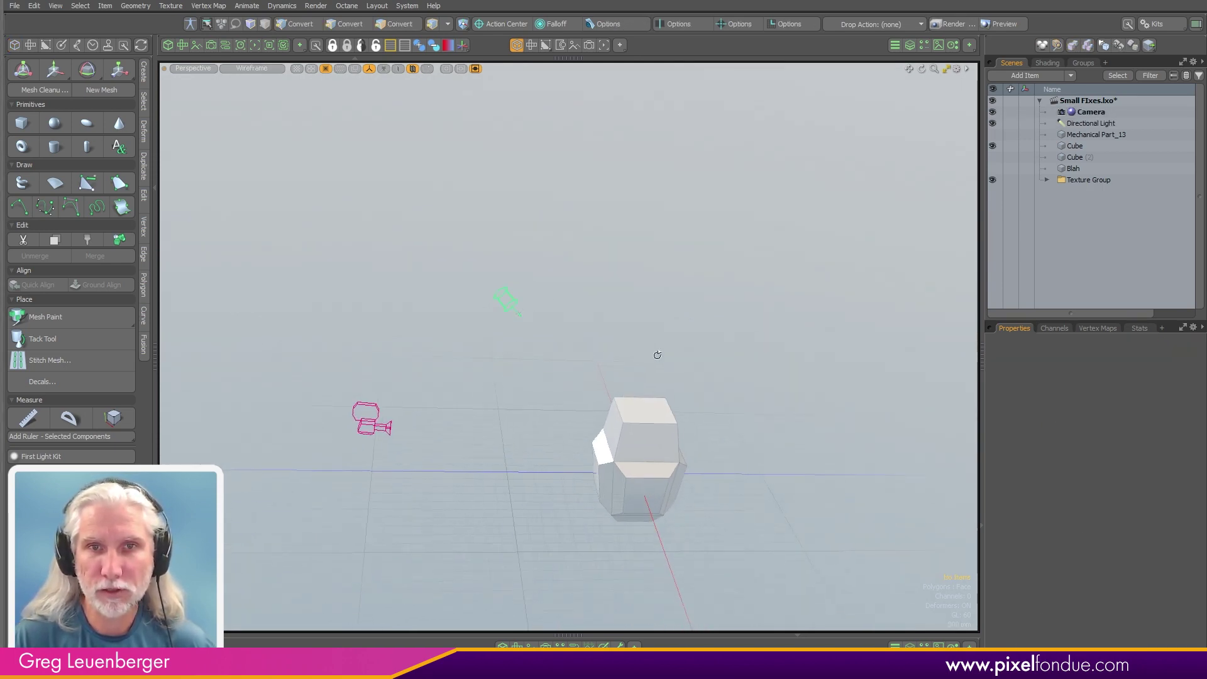
# - Cancel the pending autosave of the scene
pyautogui.moveTo(658, 356); pyautogui.dragTo(650, 355, button='middle')
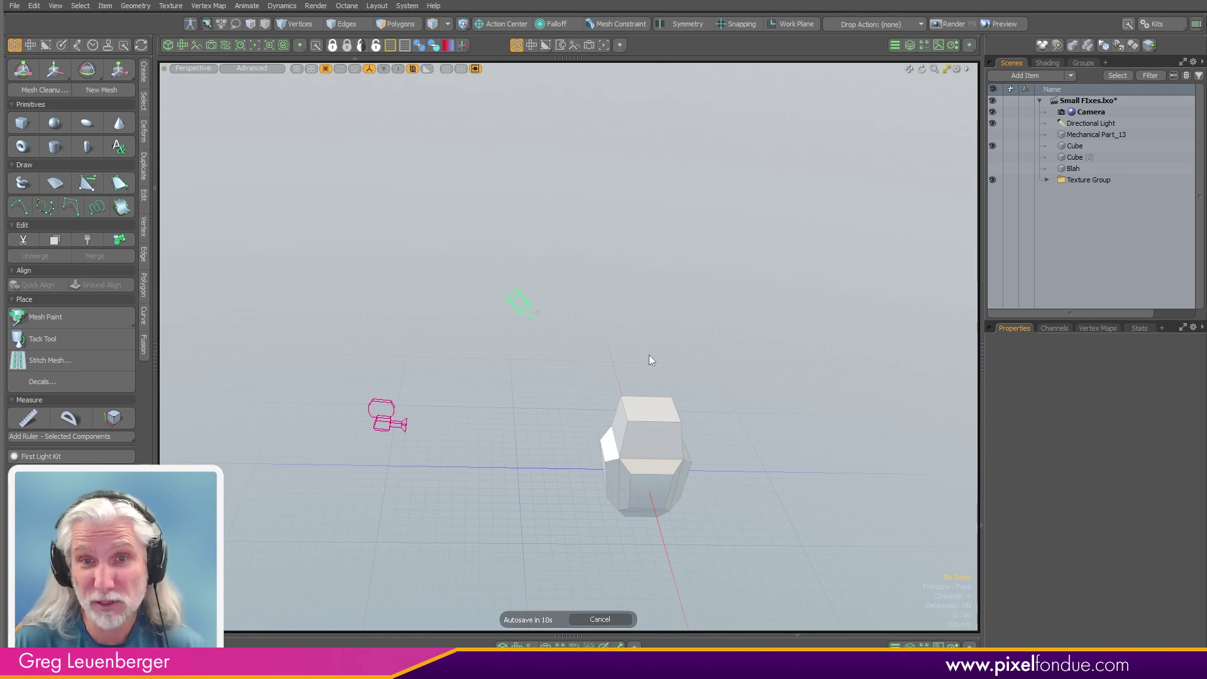
pyautogui.click(613, 619)
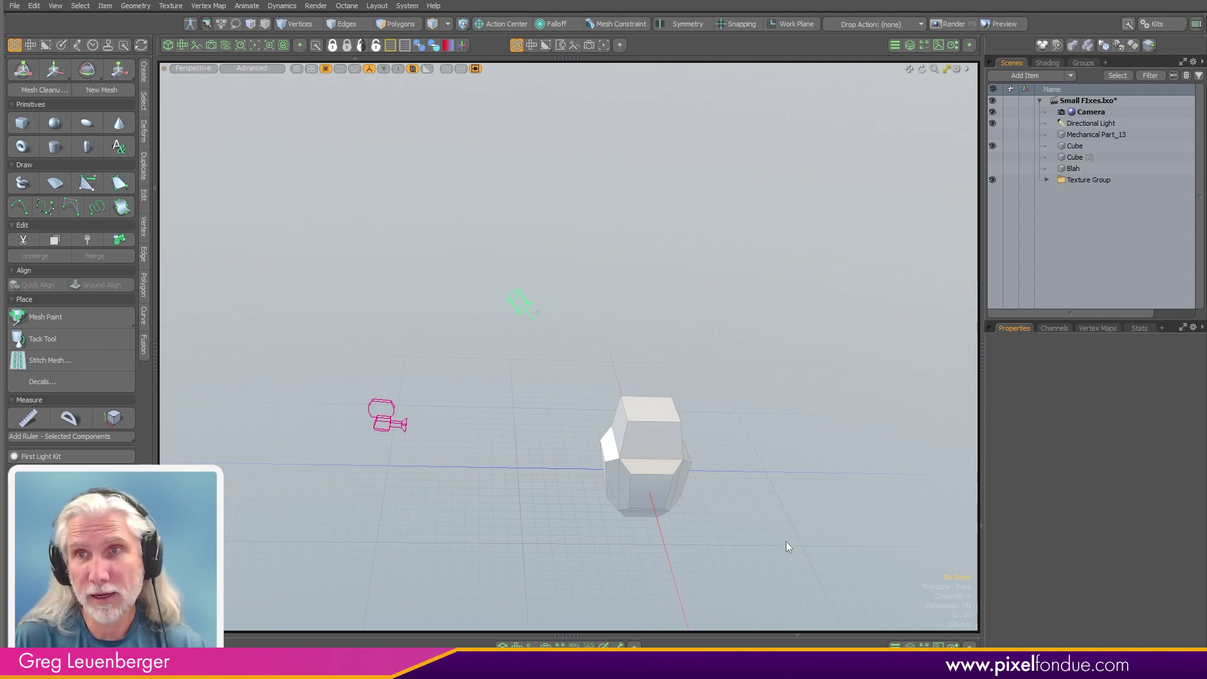